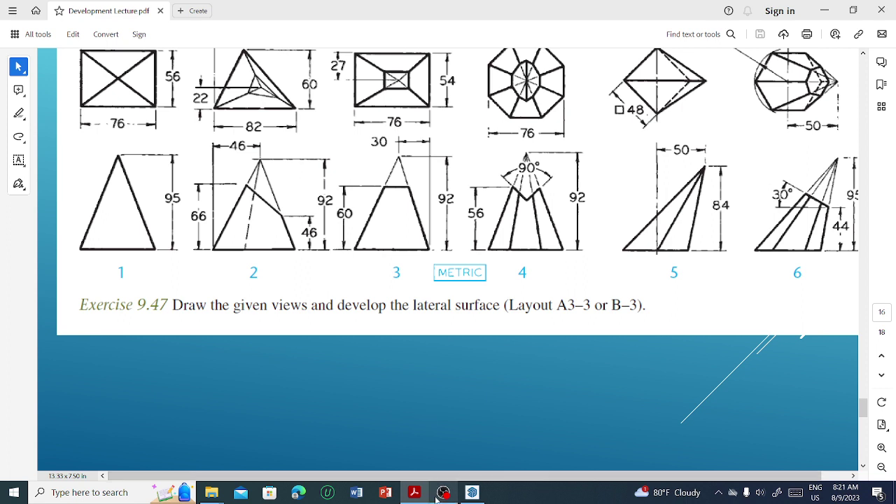
Switch from the Exercise 9.47 sheet in Acrobat to the empty SketchUp model
click(472, 493)
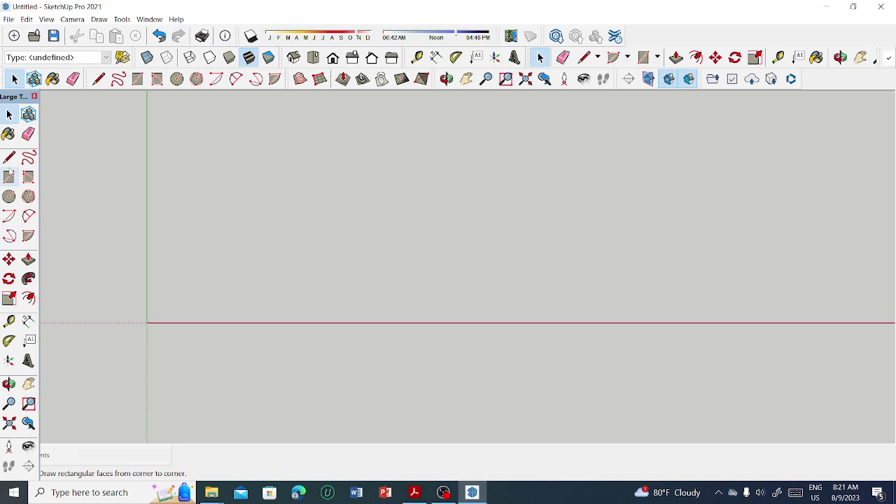
Draw a 76 by 56 mm rectangular base face on the ground plane
click(9, 175)
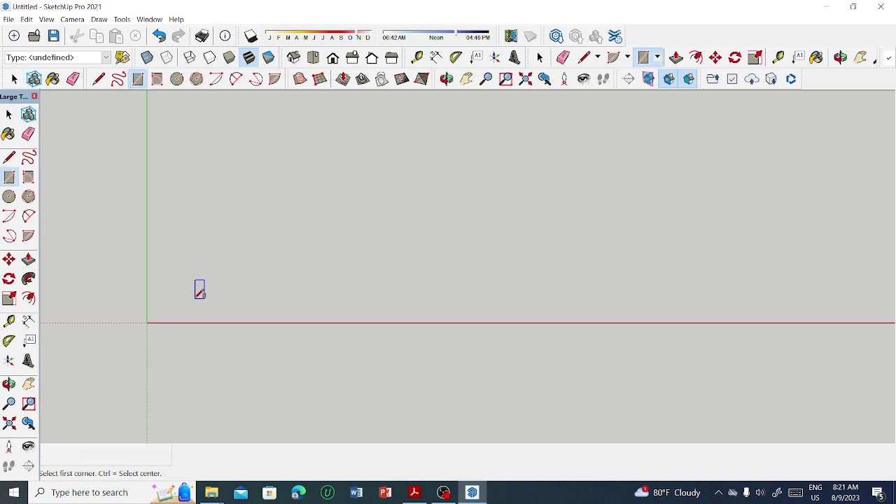
click(194, 296)
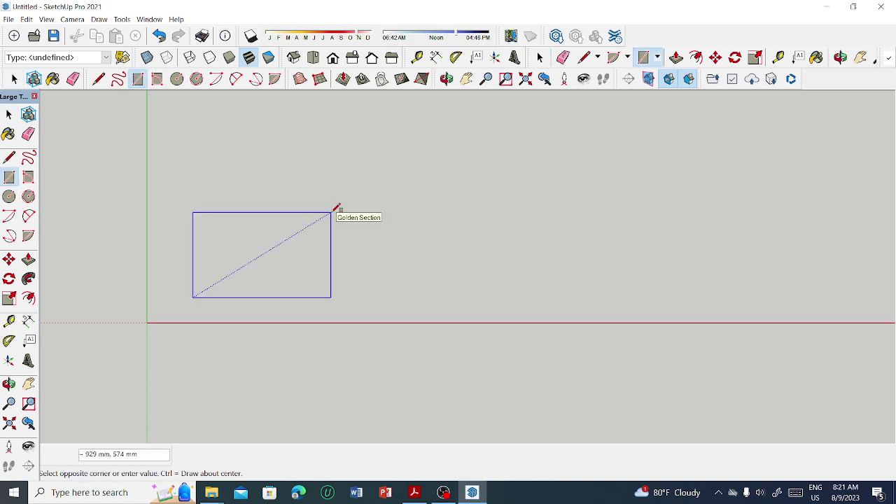
text(76.)
text(56)
key(Return)
scroll(170, 327, up, 5)
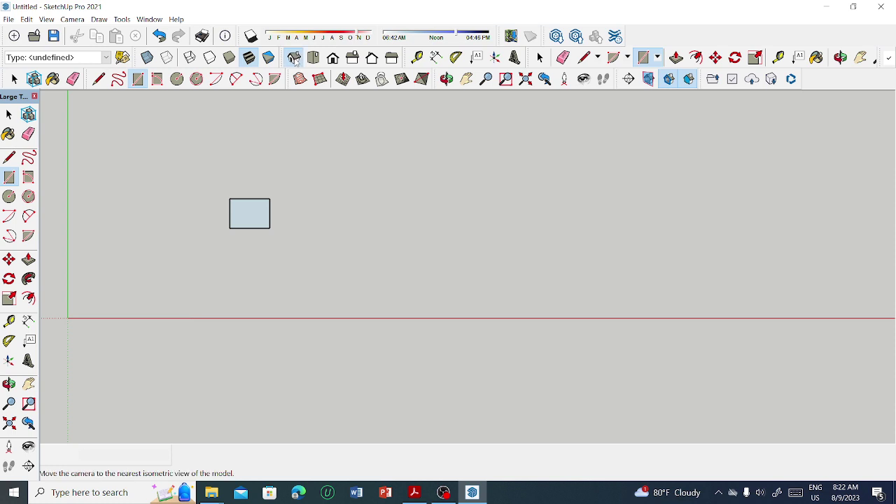
In Iso view, draw base diagonals and a 90 mm vertical line from the centre
click(294, 58)
key(l)
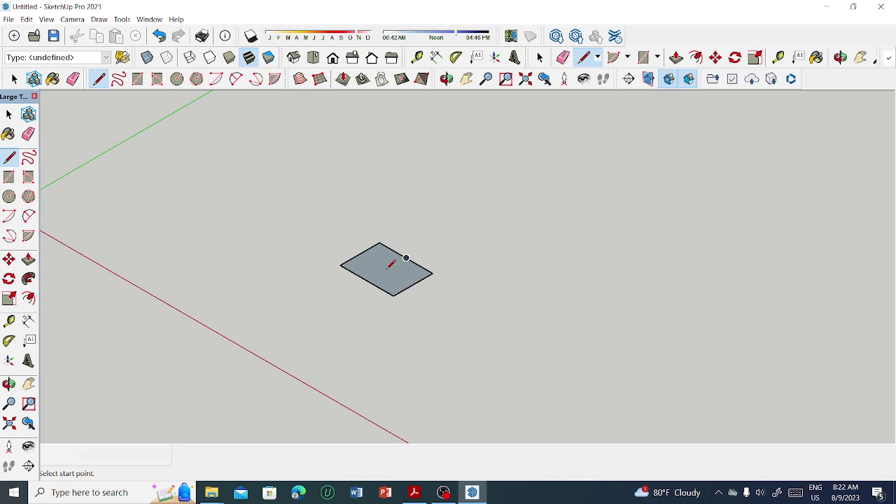
scroll(389, 268, up, 2)
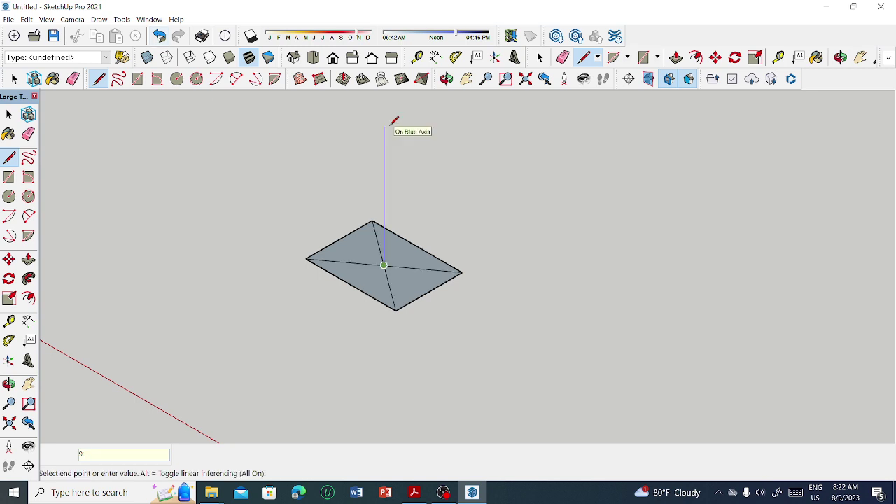
text(0)
key(Return)
Connect the apex to the base corners, closing the pyramid's sloping side faces
click(462, 273)
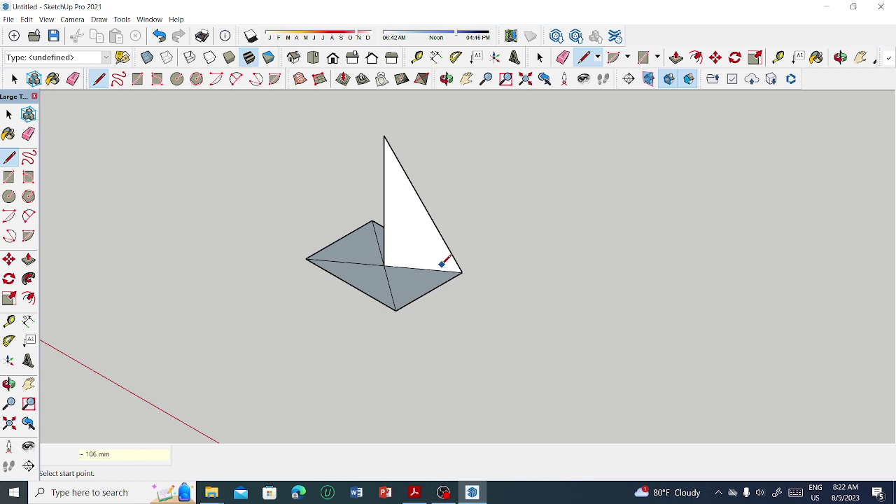
click(383, 136)
click(306, 259)
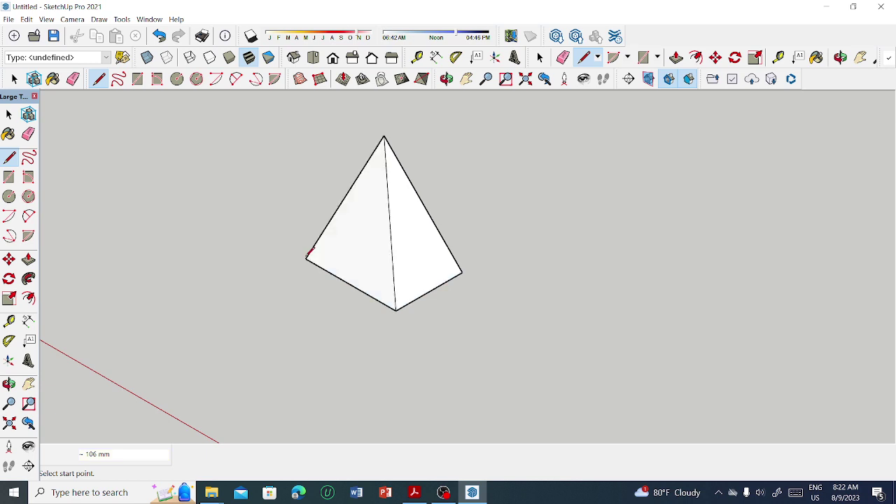
Exit the orbit and switch to Front view, showing the pyramid as one triangle
middle_drag(308, 252, 345, 271)
right_click(345, 271)
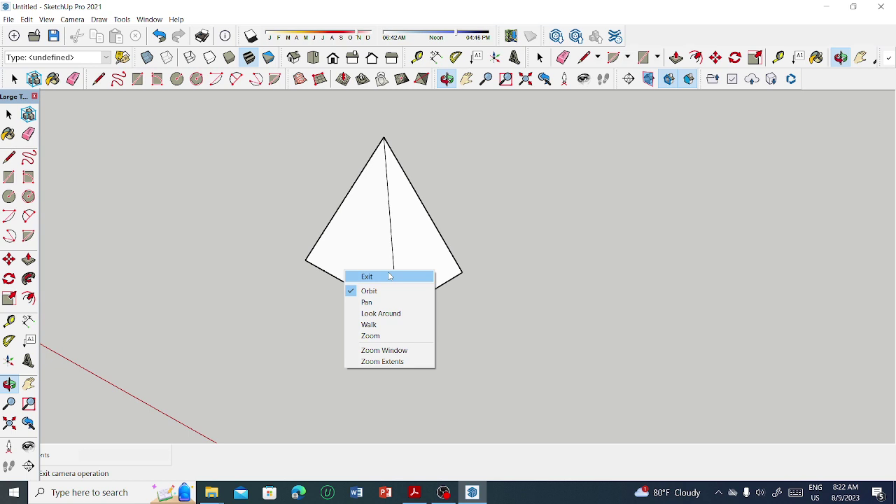
click(390, 277)
click(333, 59)
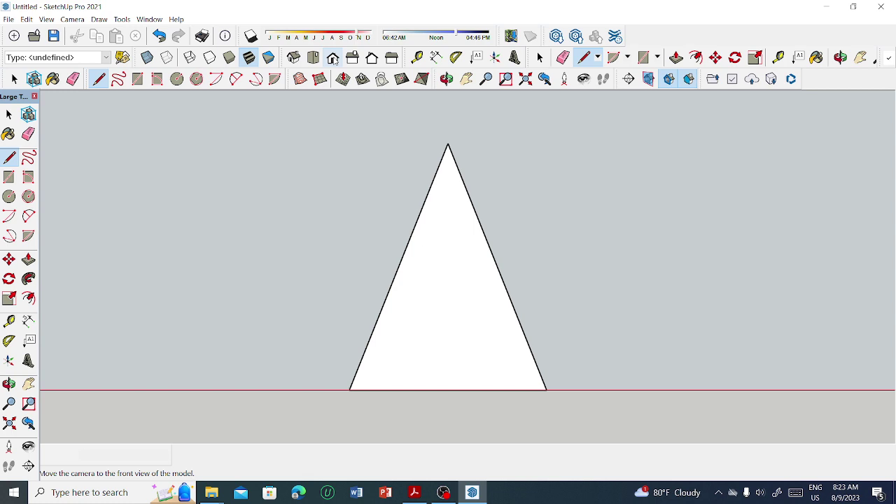
Orbit back to a 3D view of the pyramid
middle_drag(329, 154, 320, 294)
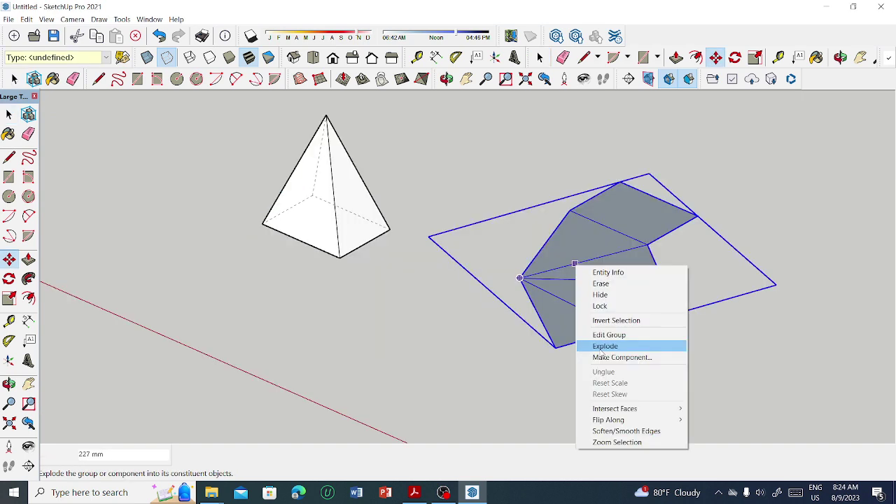
Explode the net group into loose triangular faces
click(603, 347)
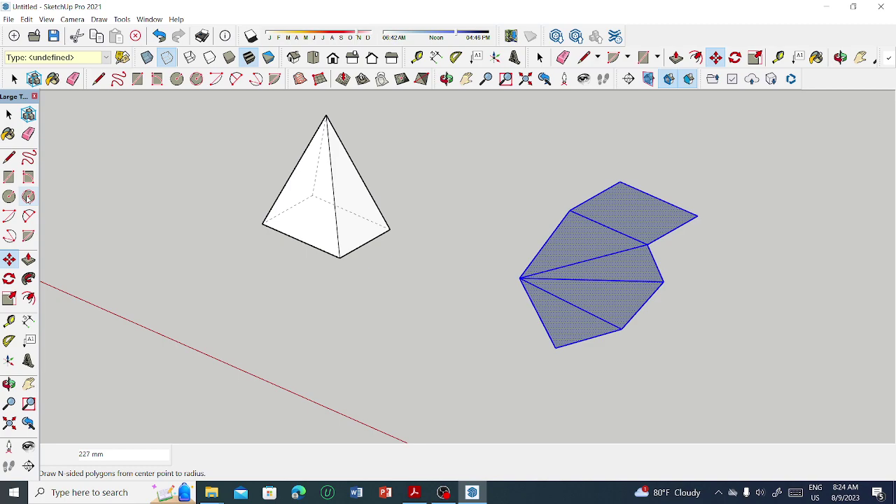
Switch to the PDF exercise sheet to check the next pyramid's dimensions
key(alt+Tab)
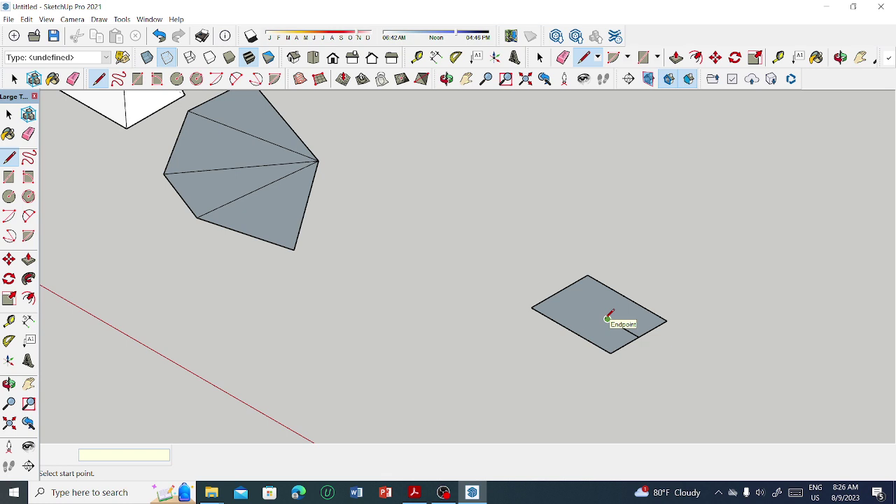
Draw a vertical edge up from a point on the new base for the cutting plane
click(606, 318)
click(608, 208)
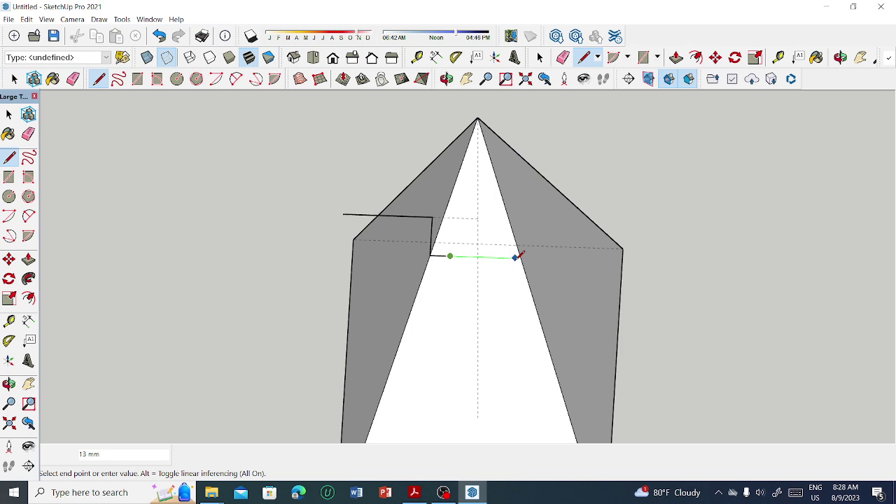
scroll(519, 256, up, 5)
key(e)
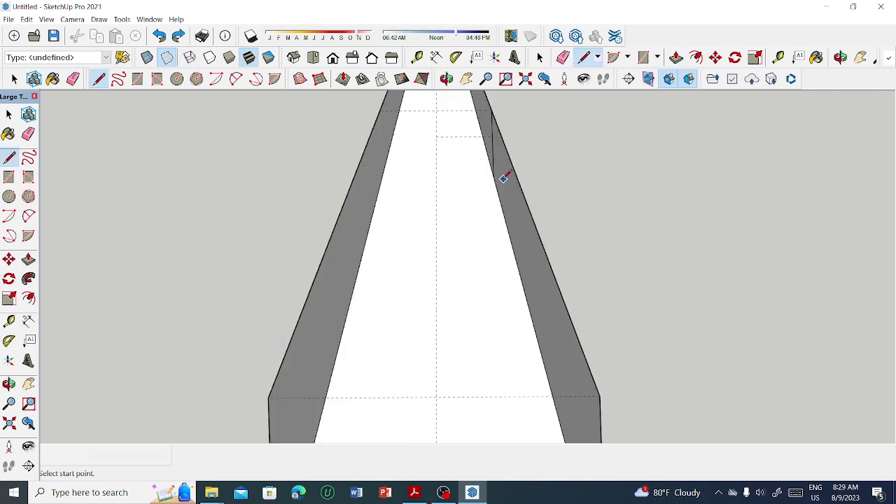
Start a new edge of the truncated pyramid on the model
click(494, 177)
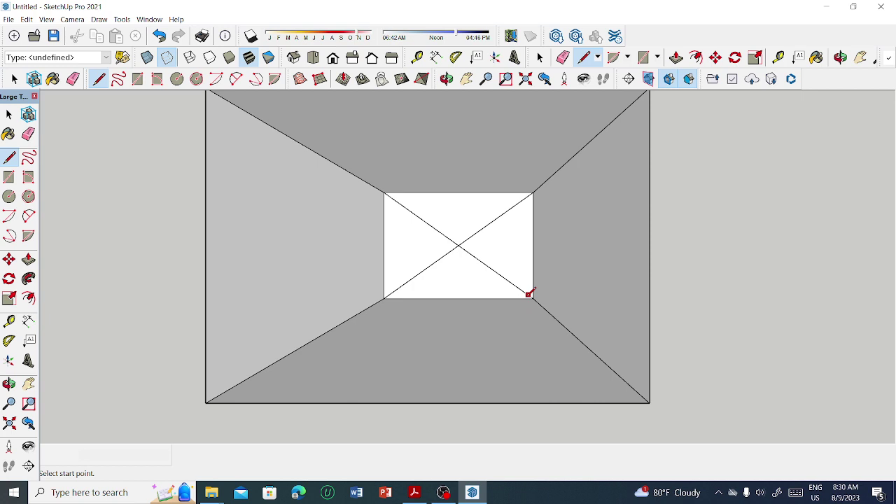
View the model straight from the front
click(332, 58)
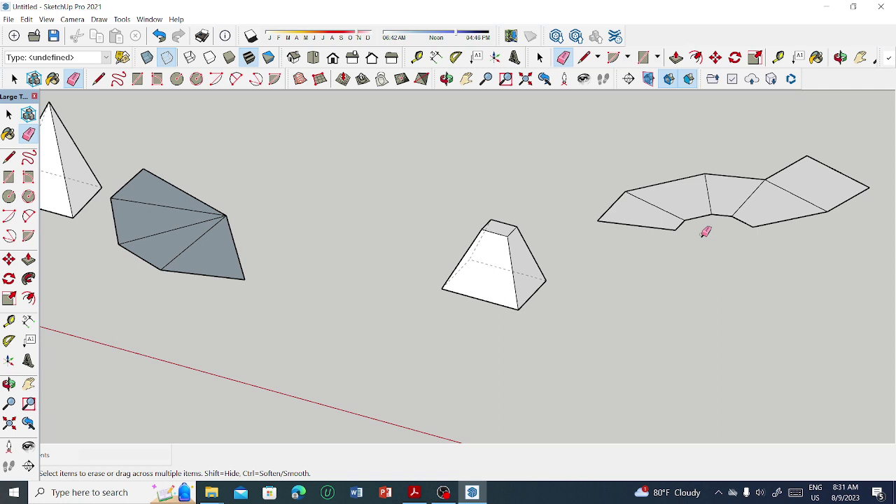
Orbit around the models from several angles, then bring up the exercise sheet PDF
middle_drag(705, 232, 480, 256)
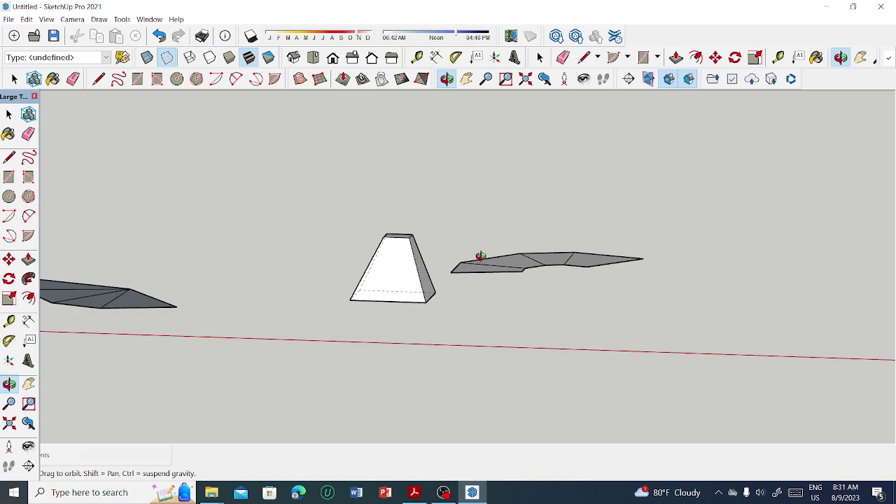
drag(480, 256, 566, 189)
key(e)
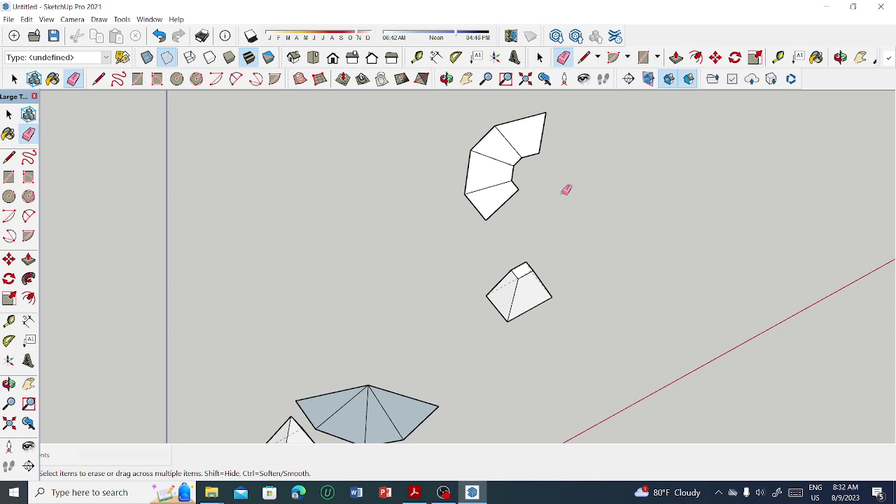
middle_drag(567, 189, 461, 398)
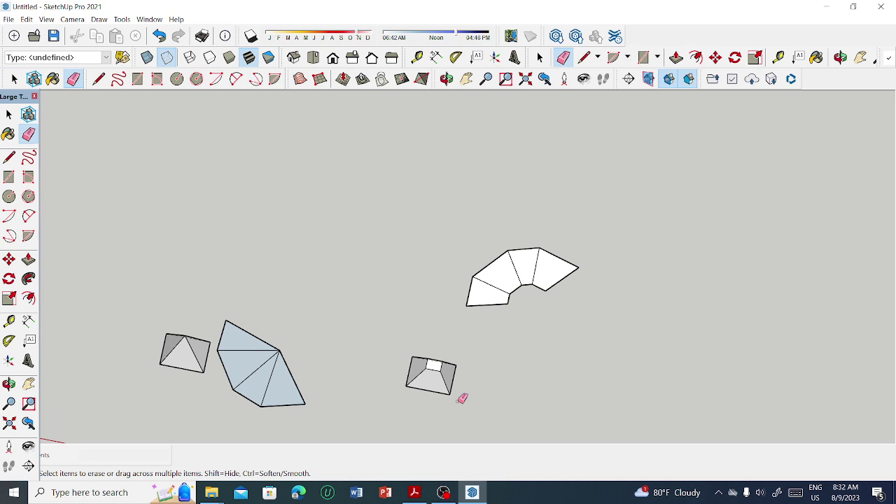
middle_drag(462, 398, 496, 350)
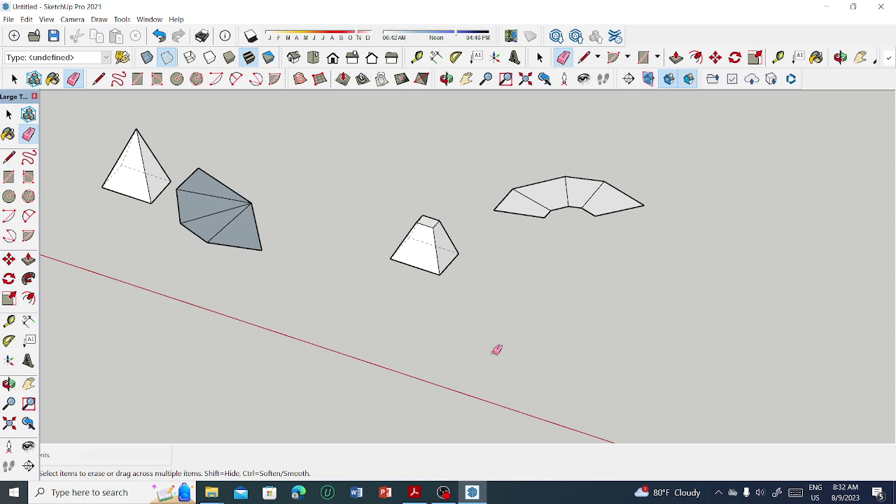
key(alt+Tab)
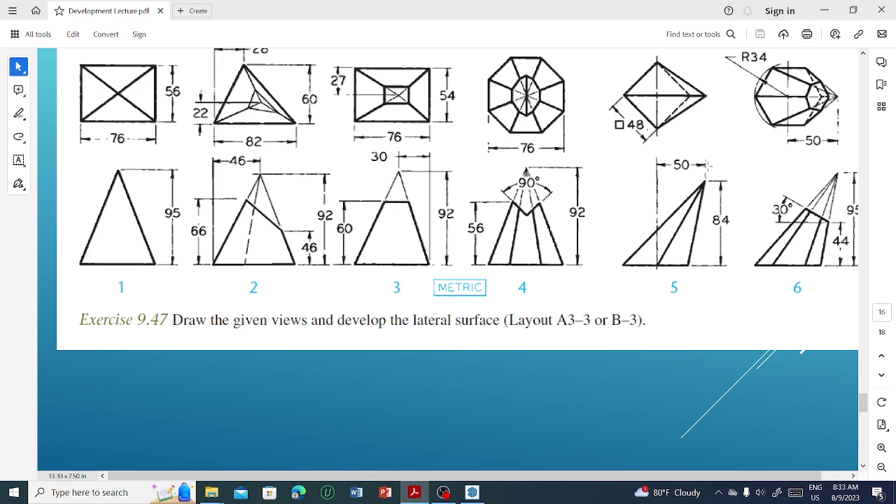
Return from the Acrobat exercise sheet to the SketchUp model
key(alt+Tab)
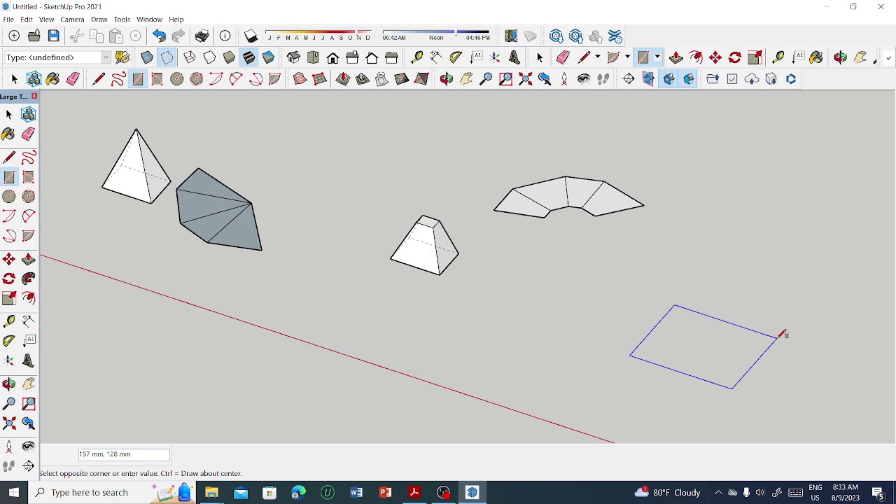
Draw helper edges from the square's centre: 50 along the red axis, then 84 up to the apex
click(9, 163)
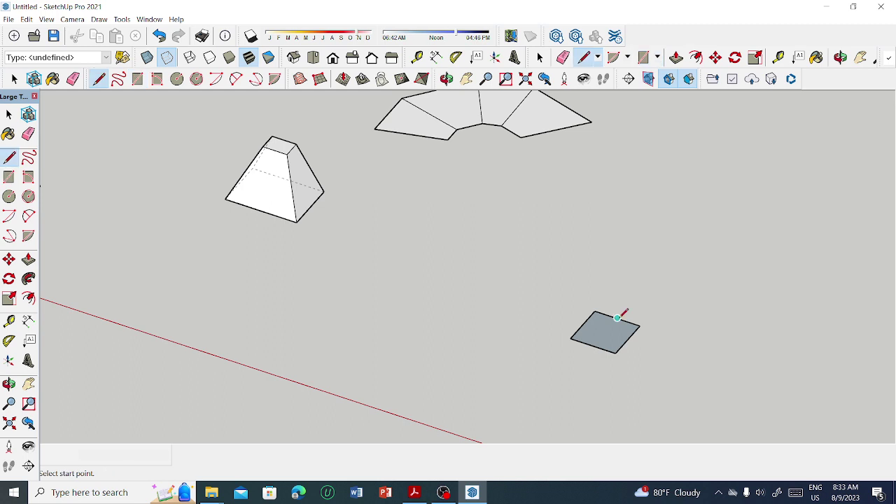
click(594, 311)
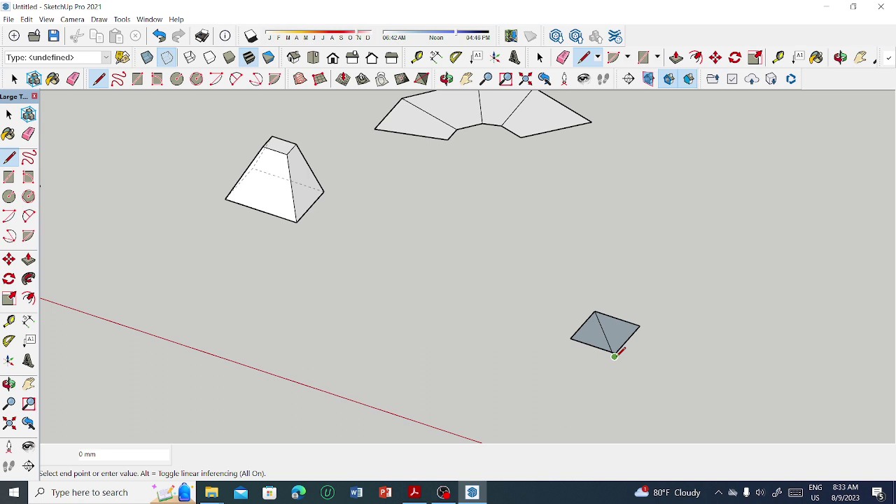
click(605, 332)
text(50)
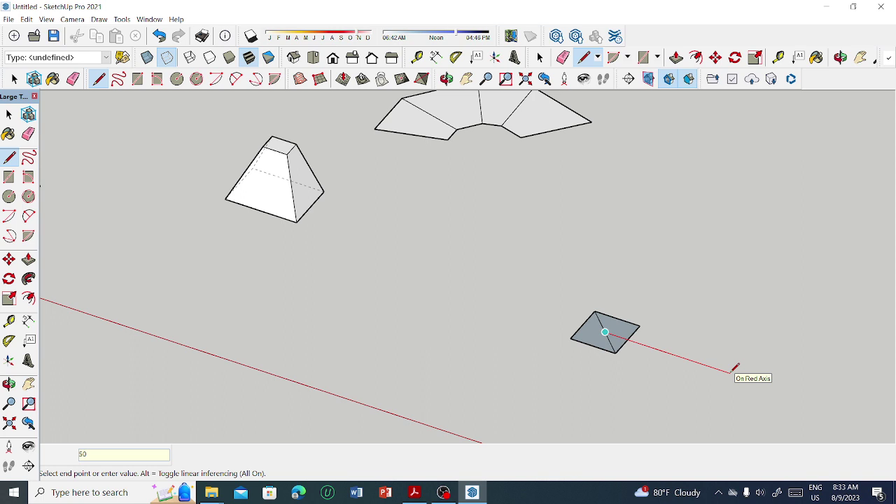
key(Return)
text(84)
key(Return)
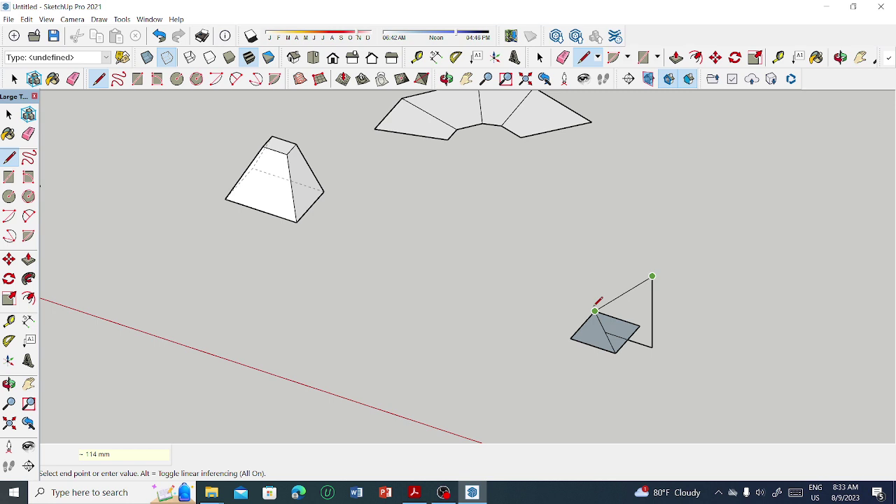
Connect the base corner to the apex and zoom in on the oblique pyramid
click(594, 311)
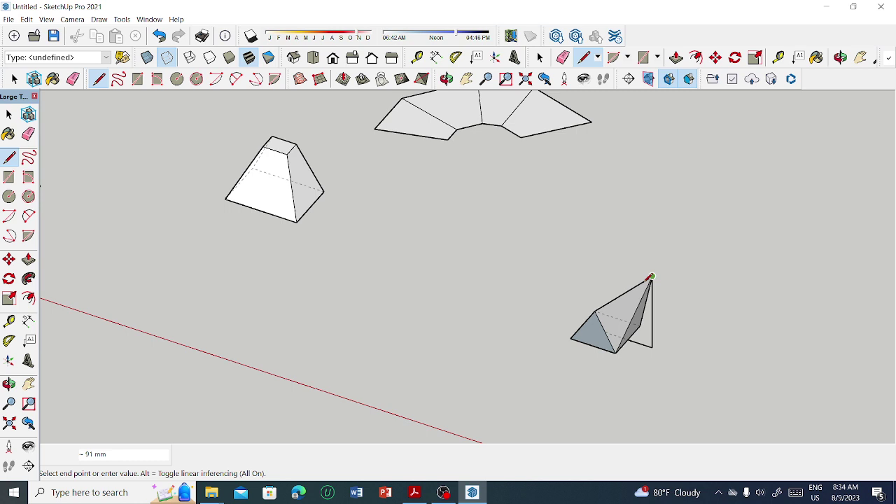
scroll(650, 277, up, 5)
mouse_move(724, 174)
middle_down()
mouse_move(457, 246)
mouse_move(431, 294)
middle_up()
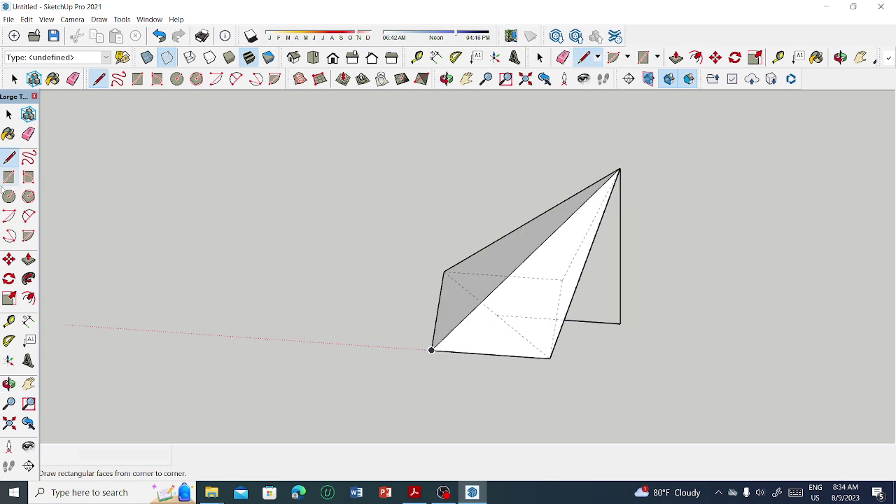
Erase the short base helper edge and the vertical helper edge
key(e)
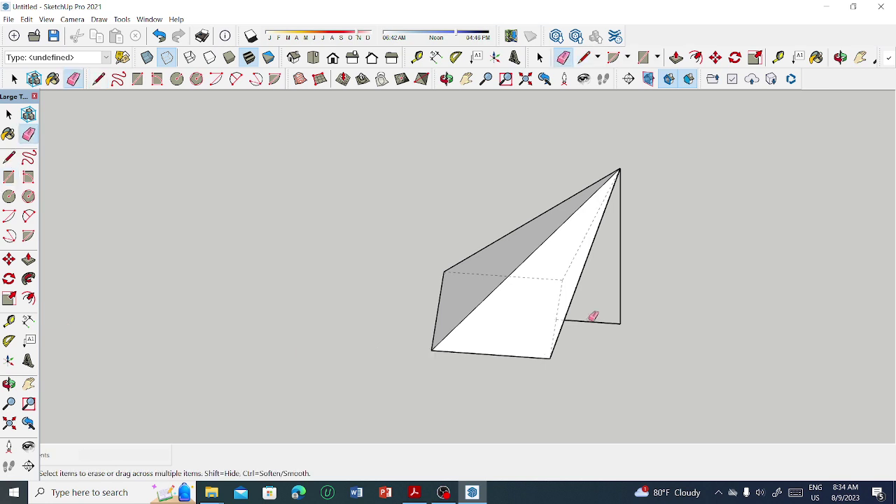
click(591, 320)
click(620, 277)
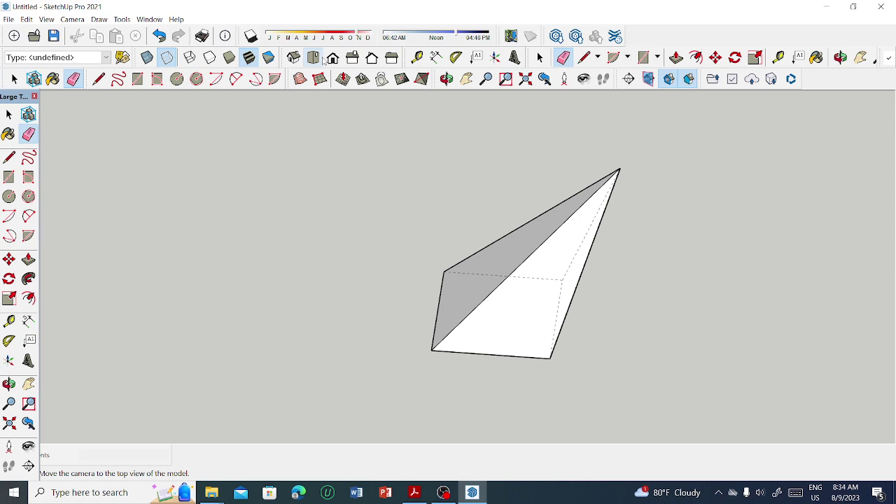
View the pyramid from the top, then check the exercise PDF and come back
click(324, 60)
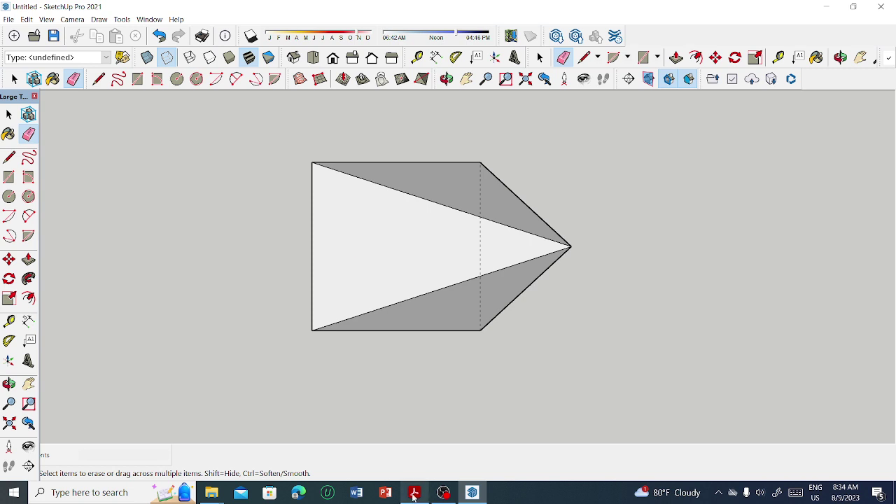
click(413, 494)
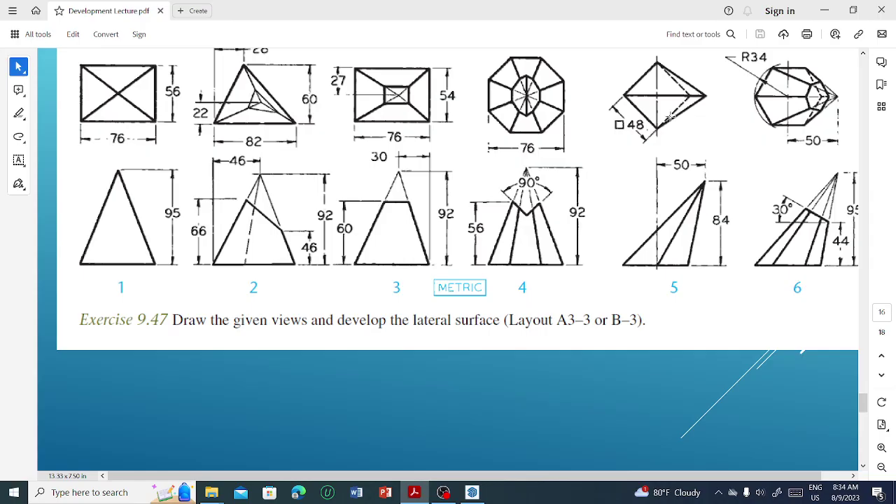
click(471, 492)
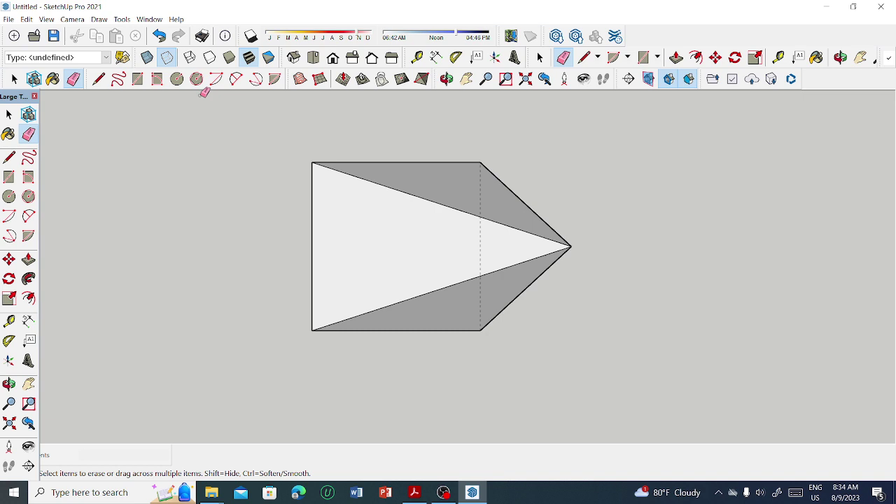
Try Wireframe and Shaded face styles, settling on Hidden Line so the back edge shows dashed
click(189, 58)
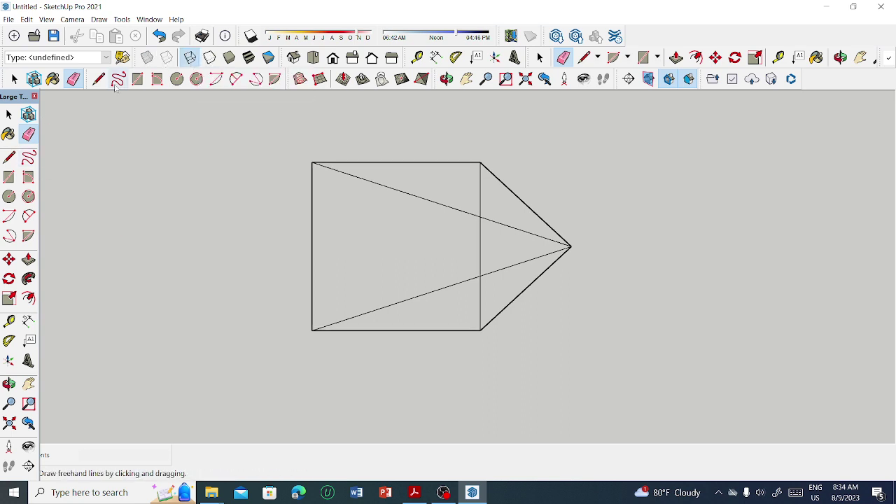
key(space)
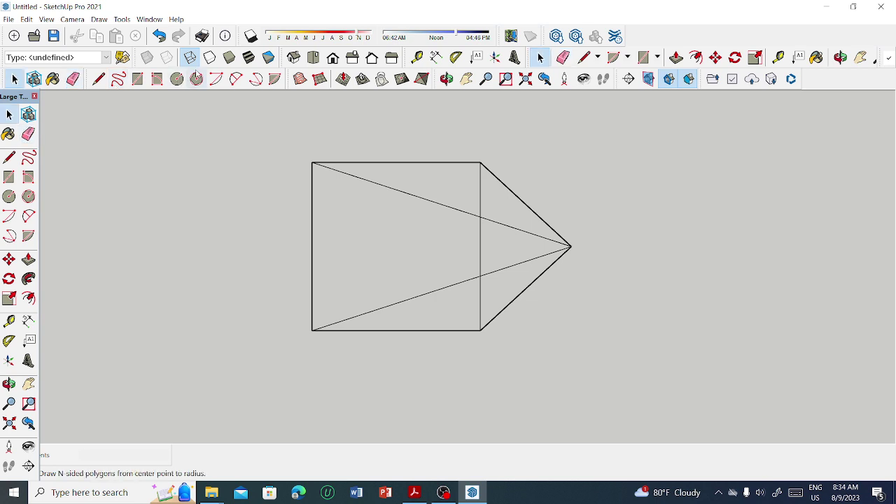
click(248, 58)
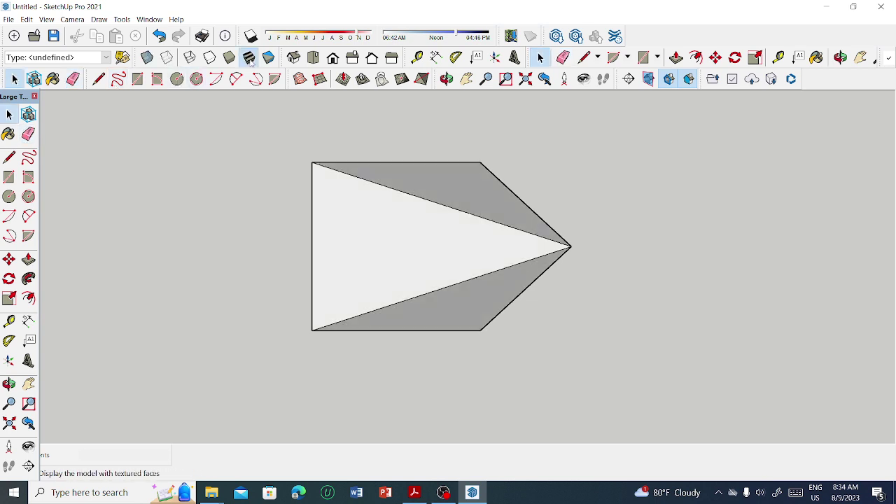
click(209, 57)
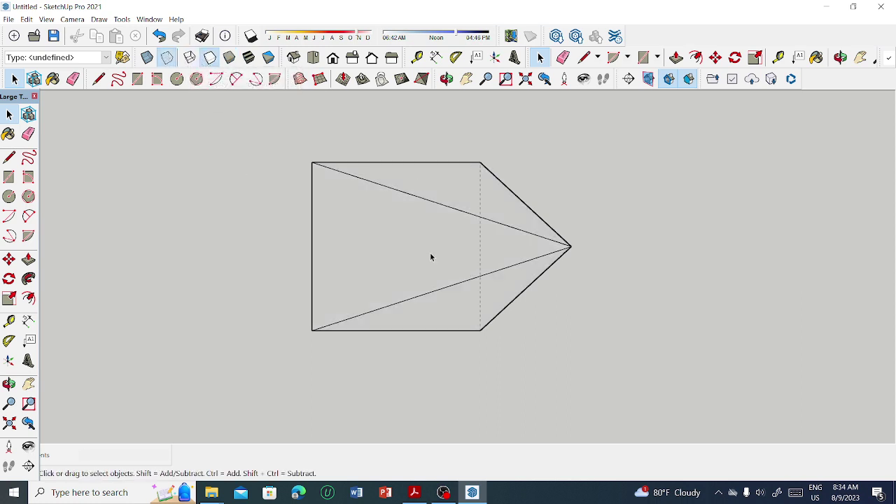
click(415, 494)
click(415, 494)
drag(244, 129, 243, 129)
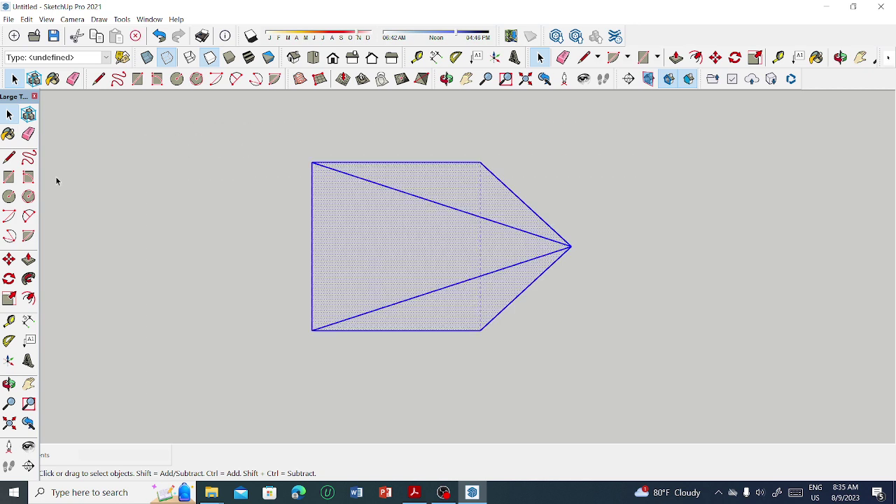
click(9, 279)
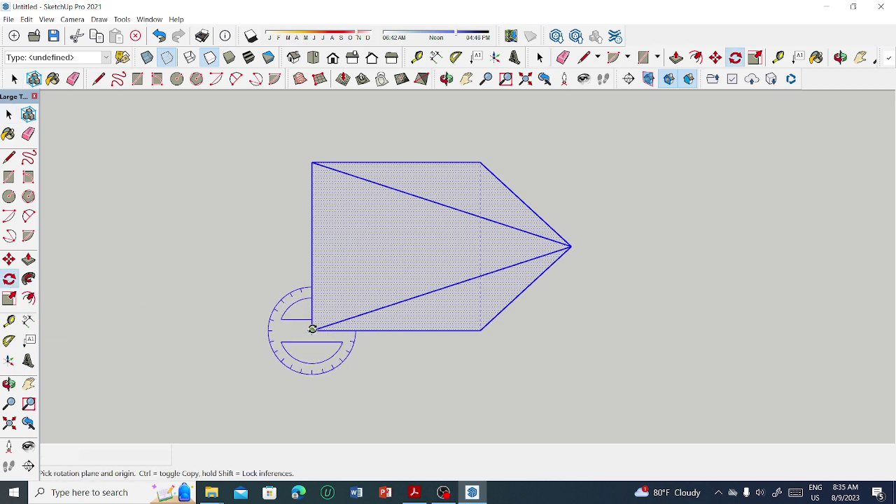
click(313, 329)
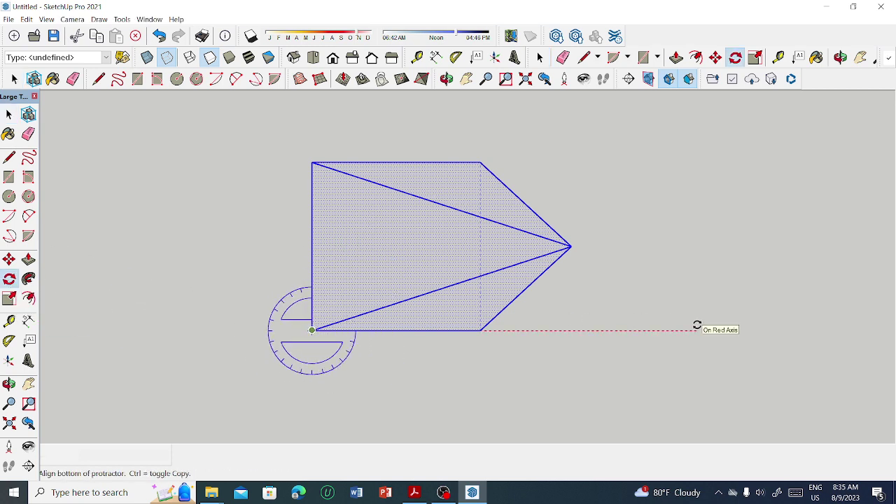
click(697, 325)
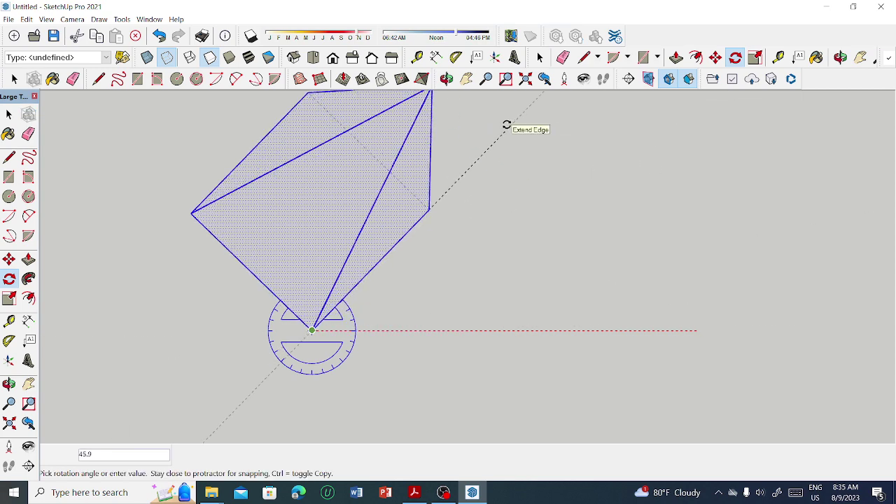
key(Escape)
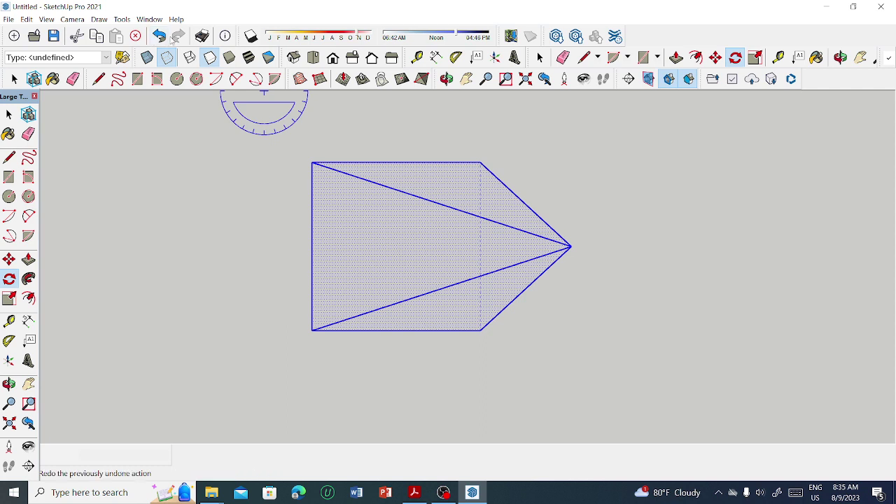
Undo the pyramid back past its diagonal and square, then redo to restore the square base
click(168, 39)
click(160, 38)
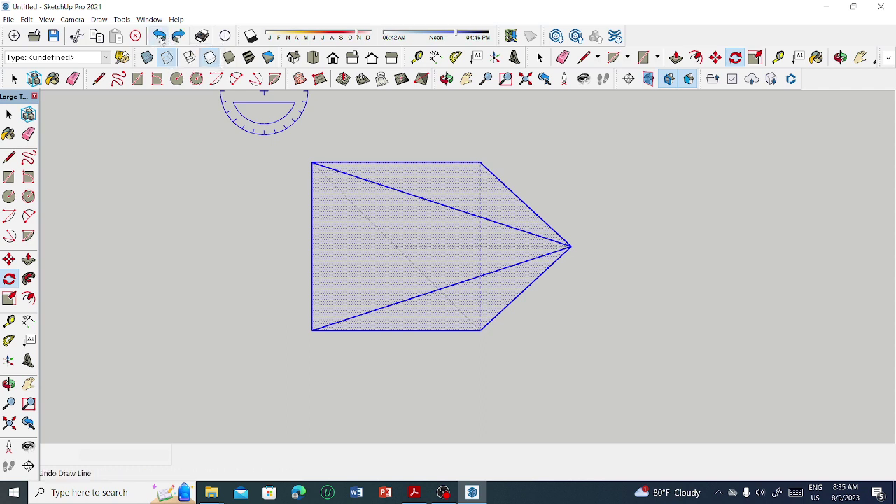
click(160, 39)
click(160, 39)
click(159, 39)
click(160, 39)
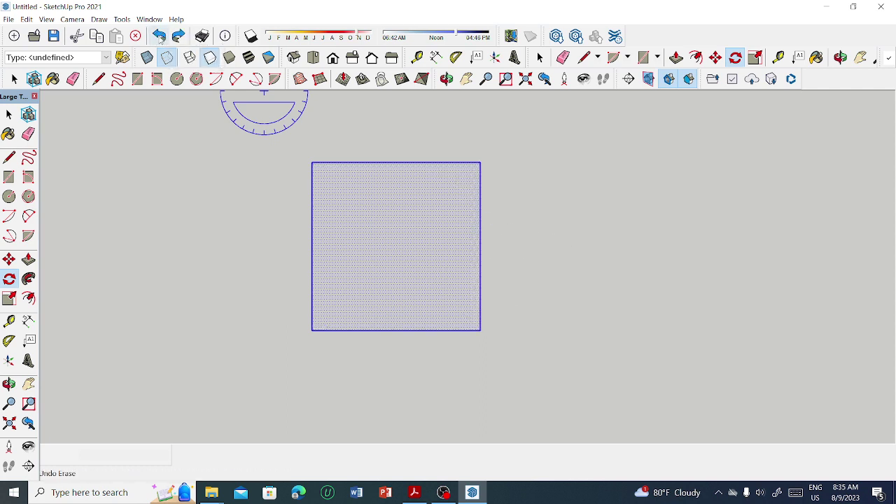
click(160, 38)
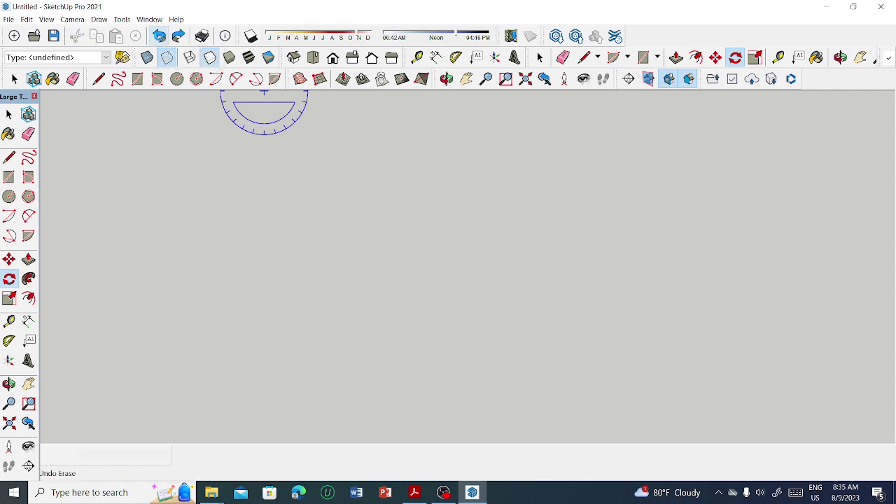
click(178, 35)
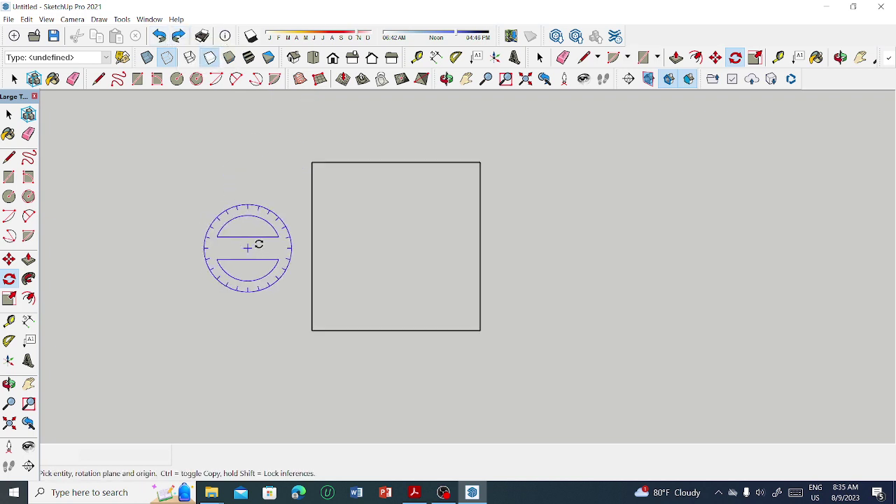
Start rotating the square about its top-right corner, then cancel the rotation
click(404, 222)
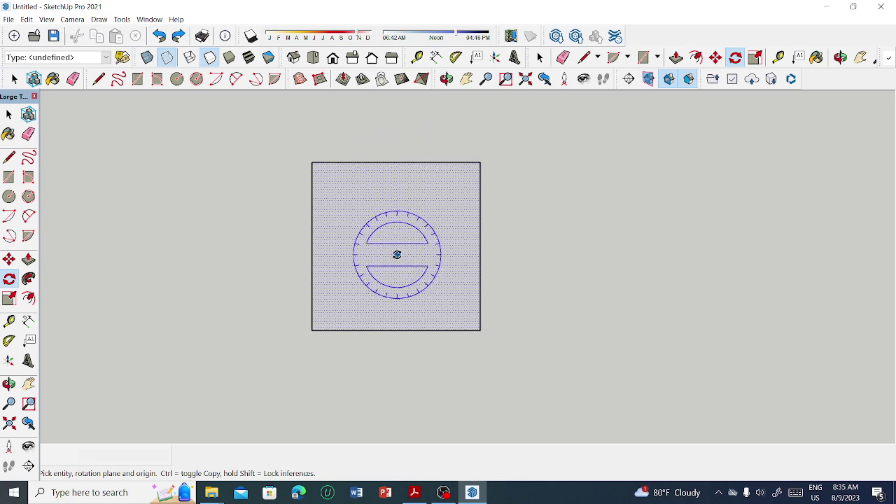
click(8, 116)
key(q)
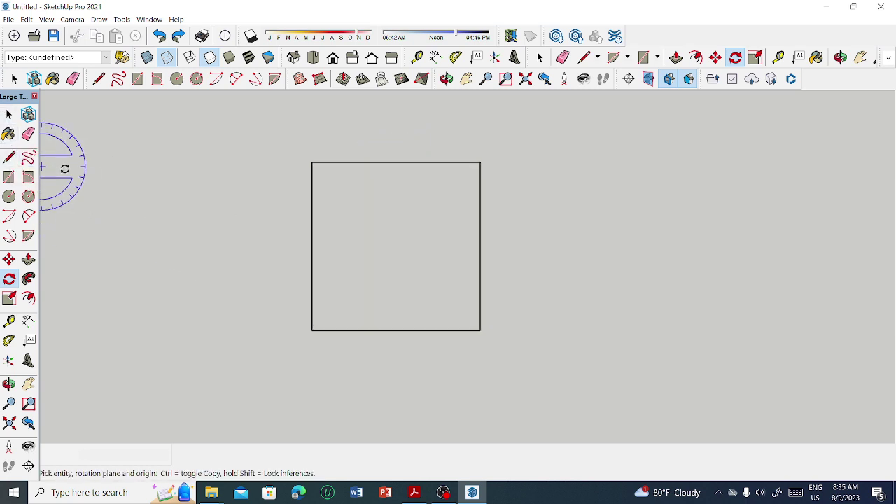
click(480, 162)
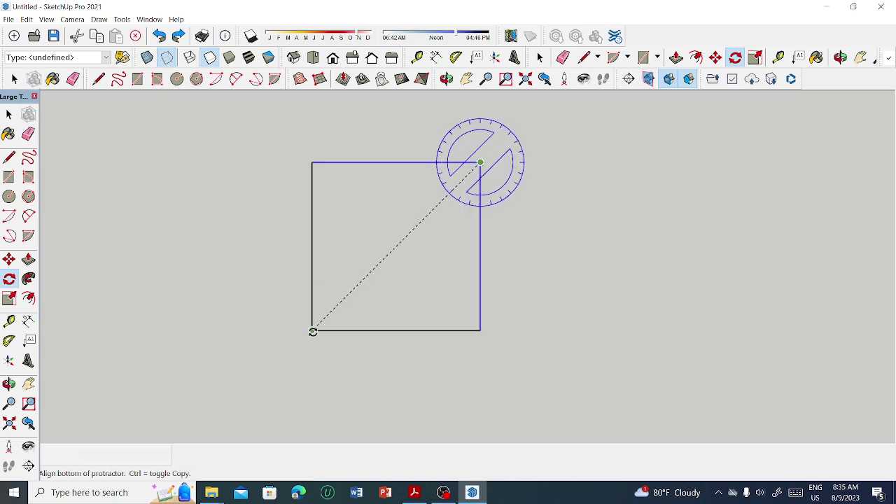
key(Escape)
Draw the diagonal from the square's top-right to bottom-left corner
click(10, 160)
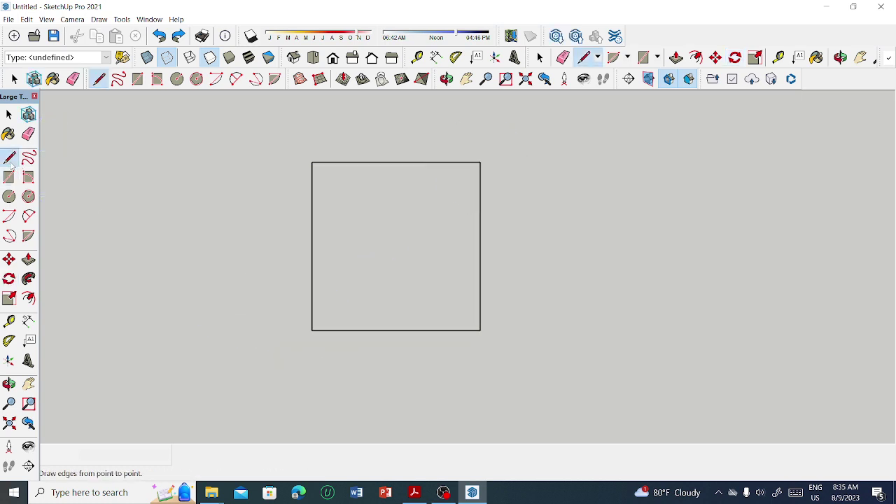
click(480, 162)
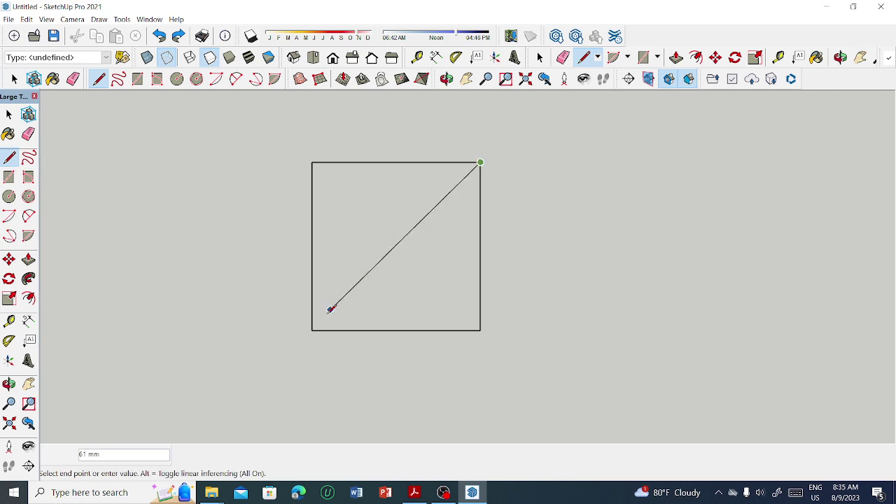
click(312, 330)
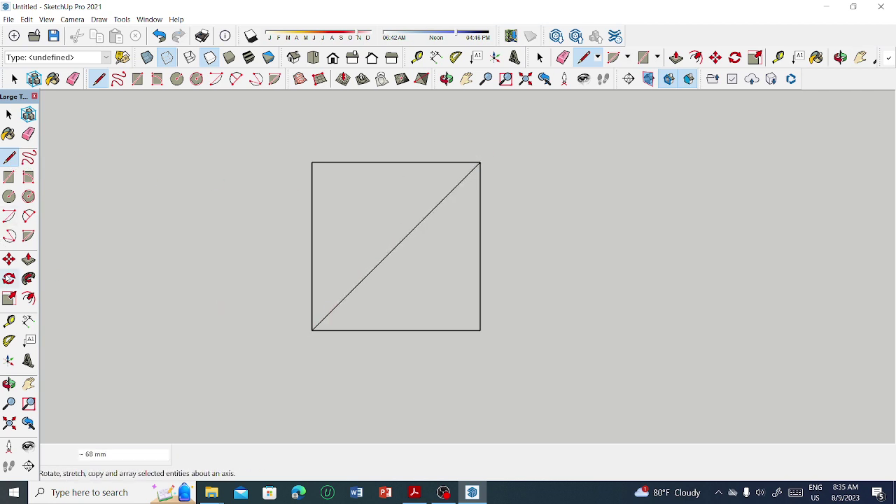
click(16, 278)
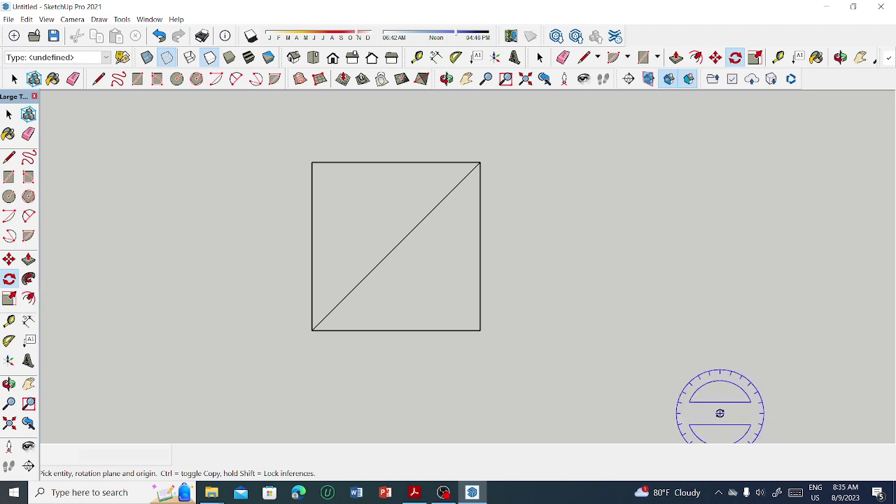
click(340, 218)
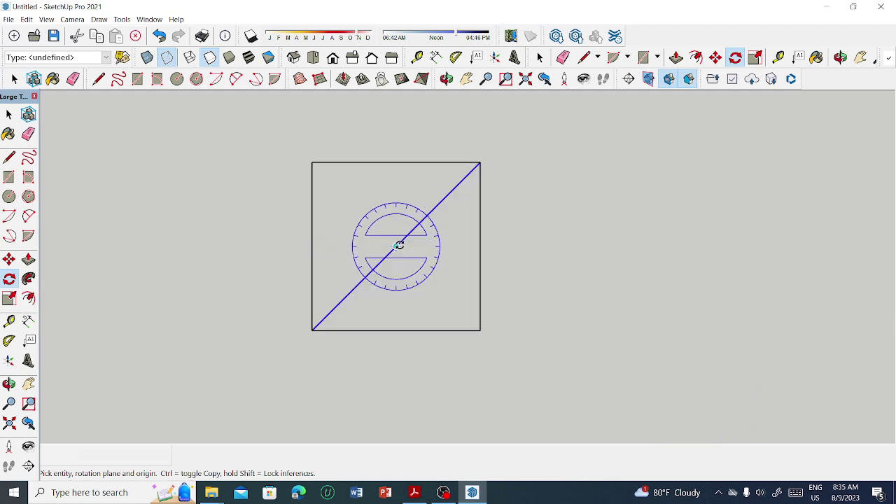
Select the square with its diagonal and rotate it 45° about its centre
click(9, 114)
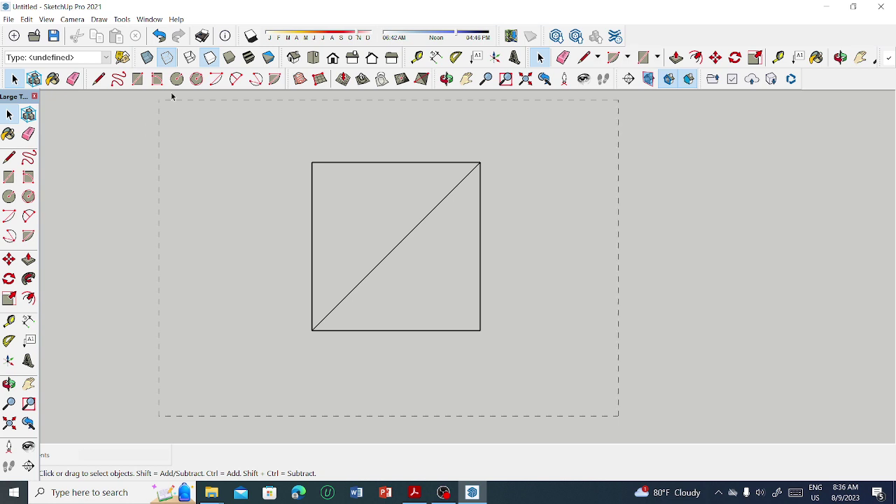
drag(170, 92, 170, 91)
click(9, 279)
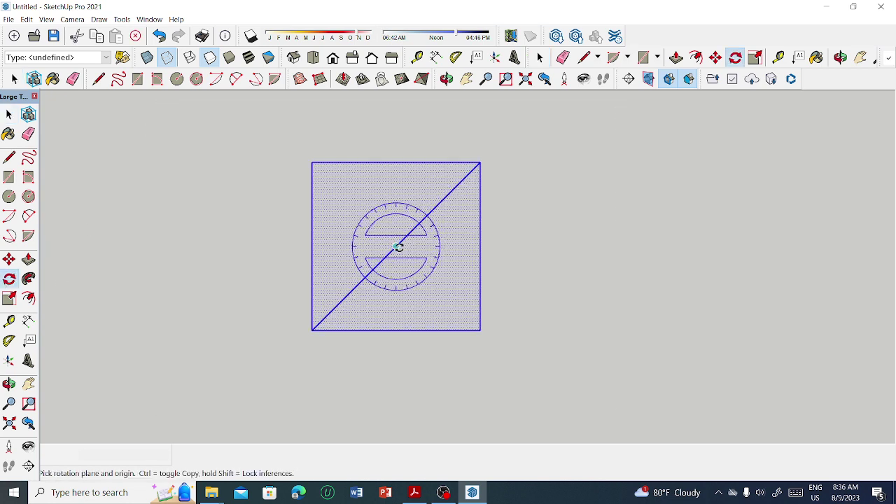
click(397, 246)
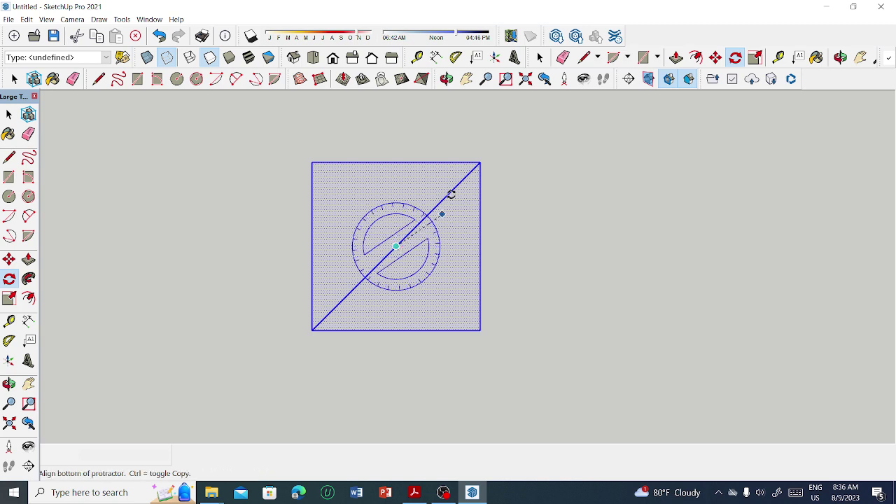
click(481, 159)
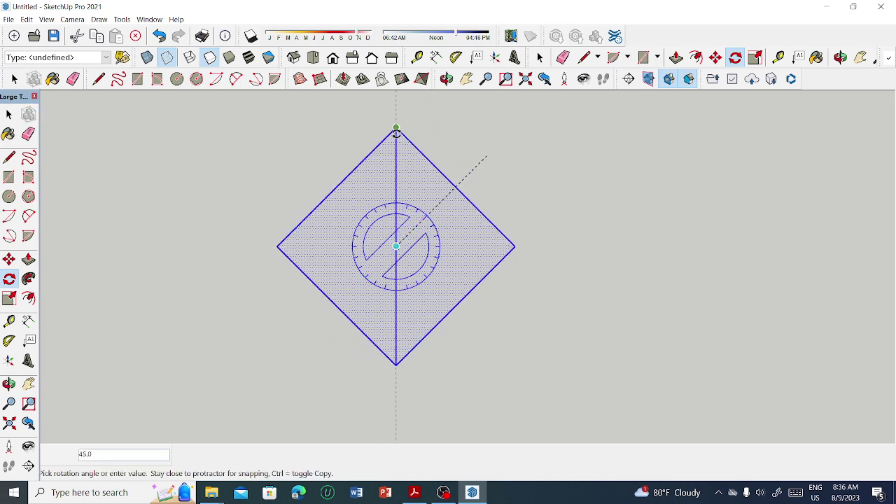
text(45)
click(396, 133)
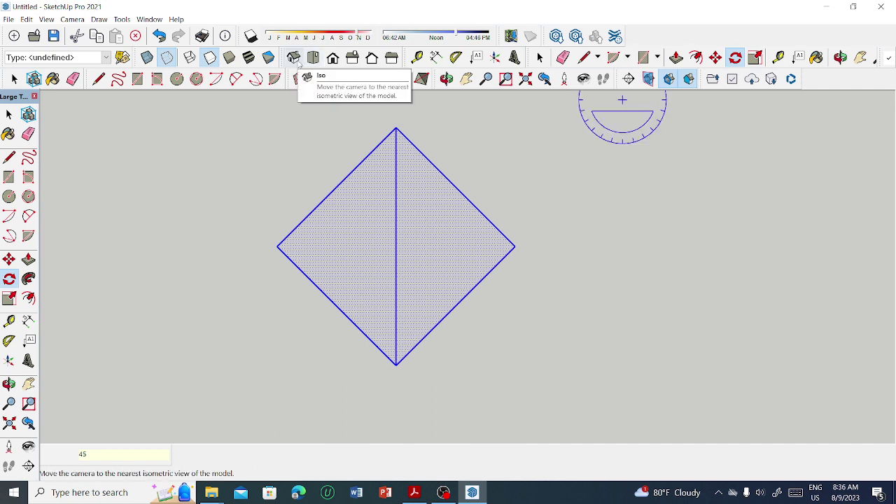
Switch to Iso view and draw a 50 mm line from the diagonal's midpoint along the red axis
click(298, 63)
scroll(585, 347, up, 3)
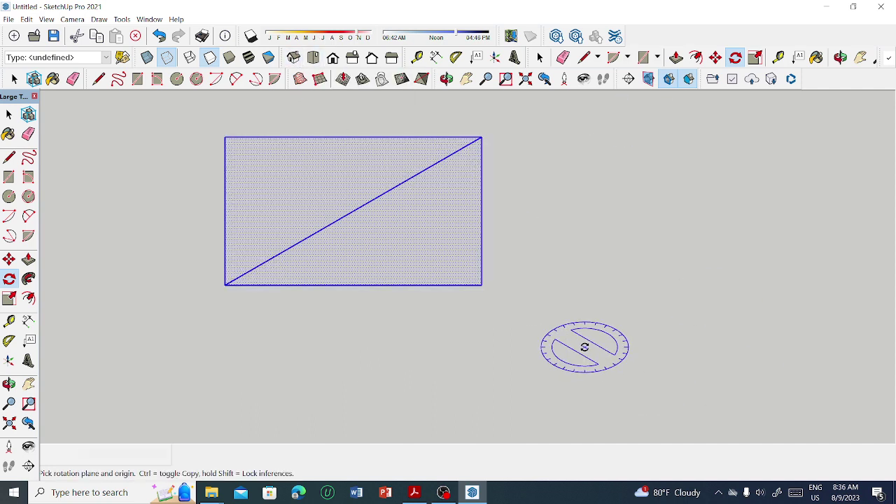
click(4, 161)
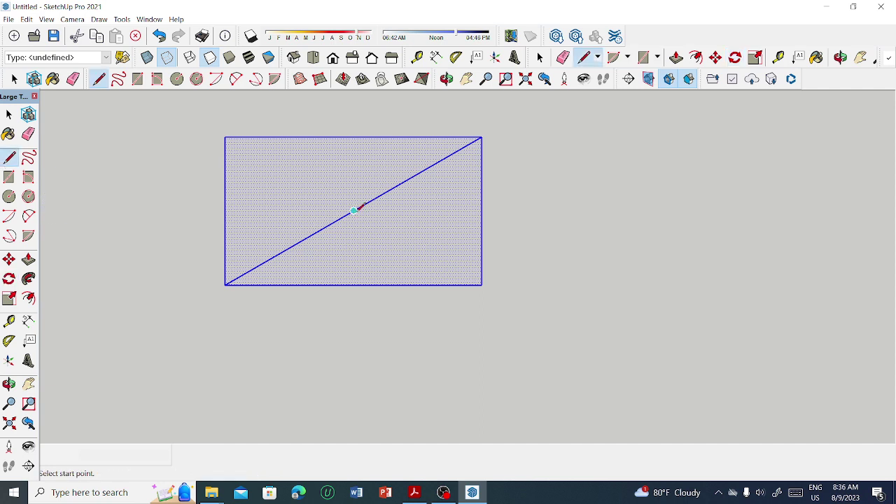
click(354, 210)
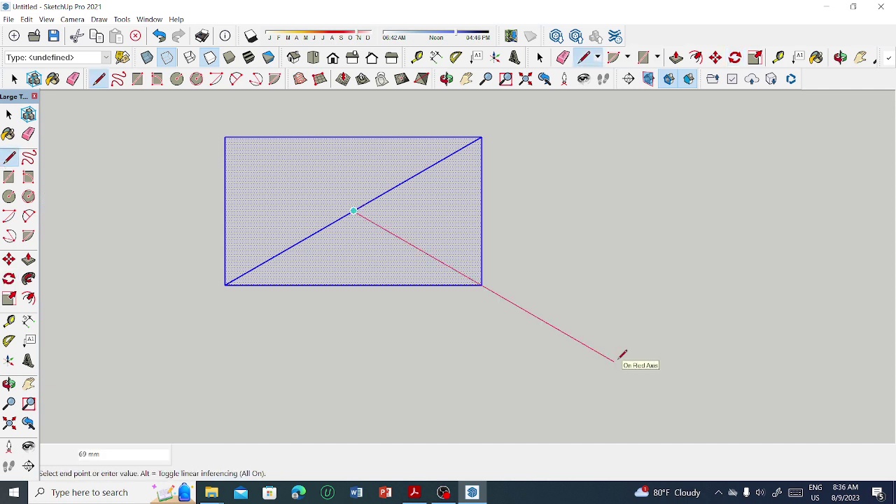
text(50)
key(Return)
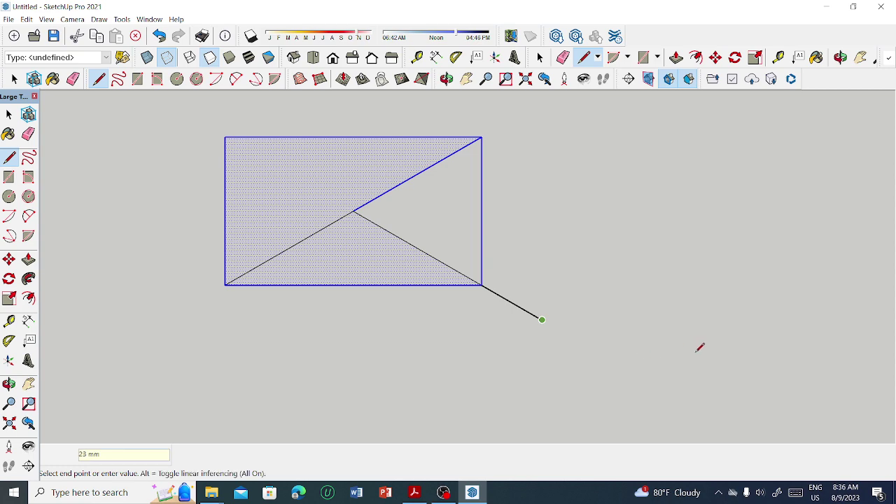
Compare the model against the exercise PDF and return to SketchUp
click(415, 493)
click(414, 493)
click(414, 494)
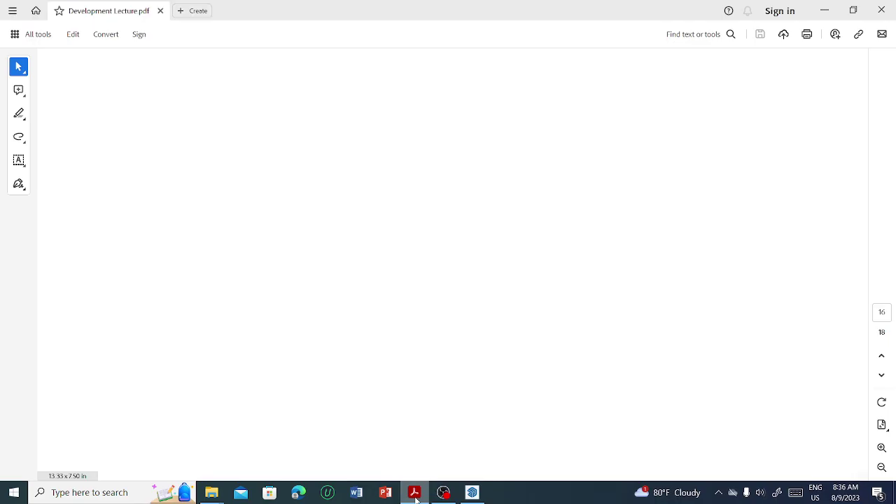
click(414, 493)
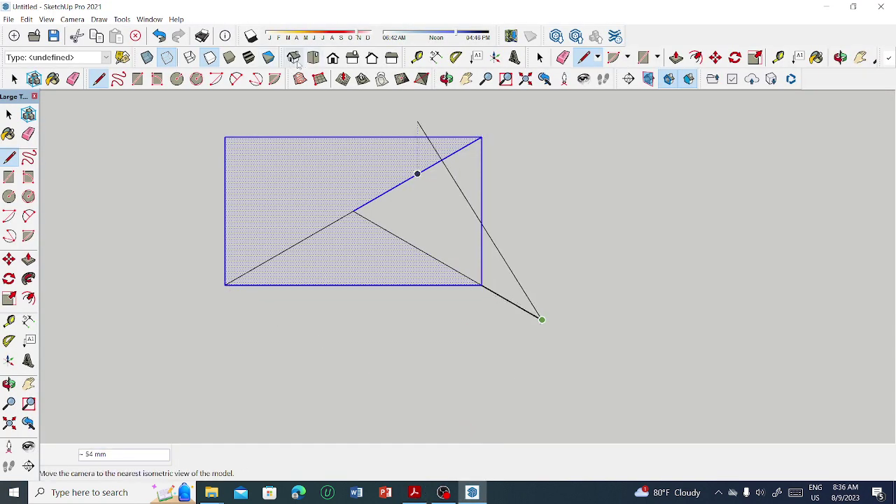
Draw the vertical edge (length 8) to the apex and join the base corners to it
shift+middle_drag(418, 123, 482, 160)
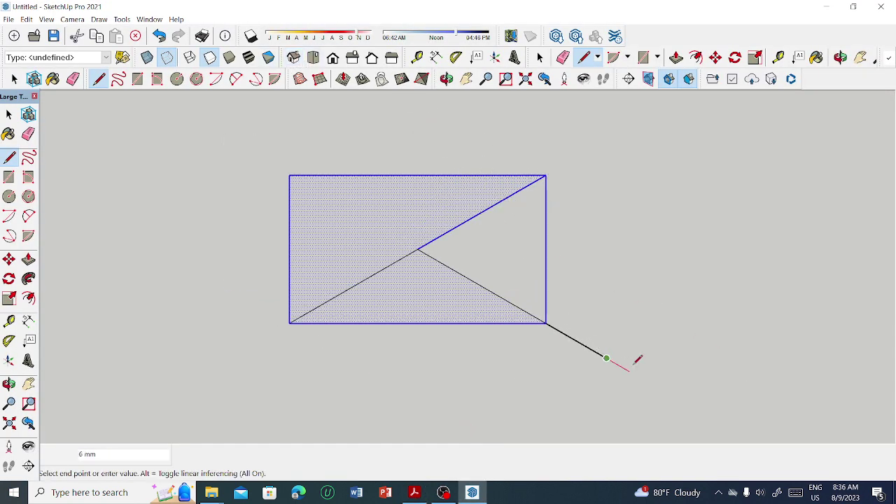
mouse_move(637, 359)
middle_down()
mouse_move(455, 244)
mouse_move(568, 282)
mouse_move(608, 327)
middle_up()
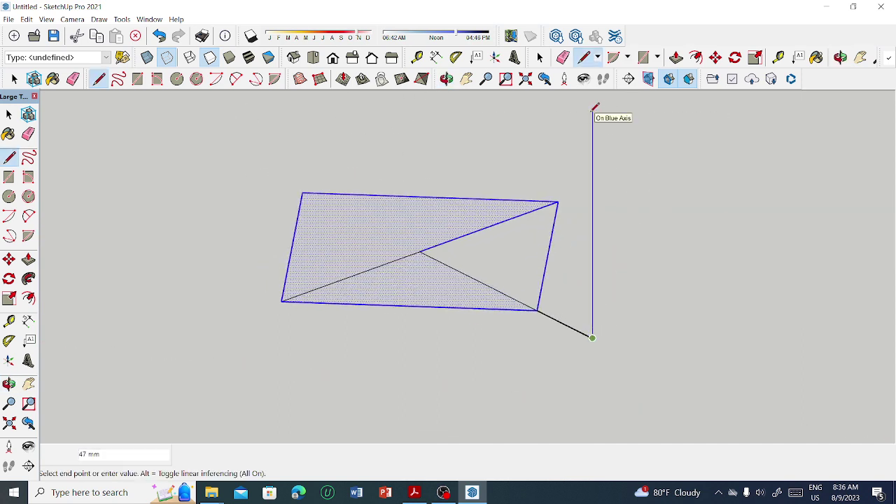
text(84)
key(Return)
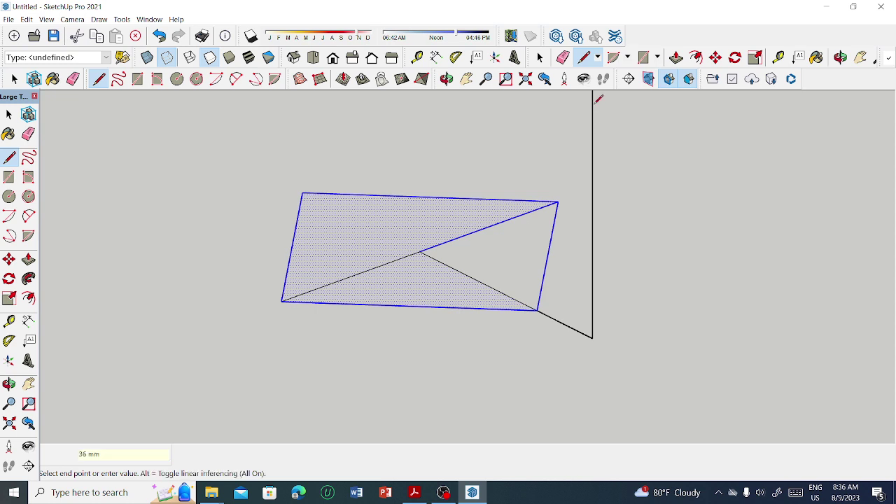
scroll(597, 191, down, 1)
scroll(597, 193, down, 1)
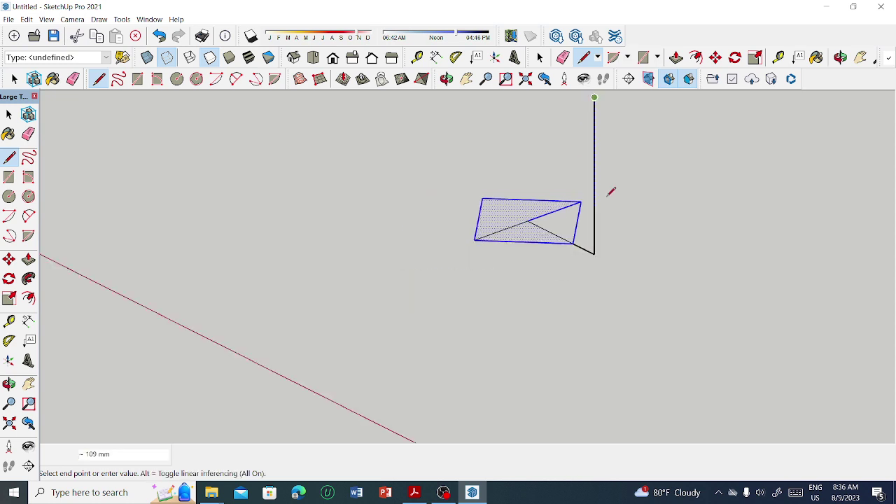
mouse_move(611, 191)
middle_down()
mouse_move(665, 242)
mouse_move(554, 180)
middle_up()
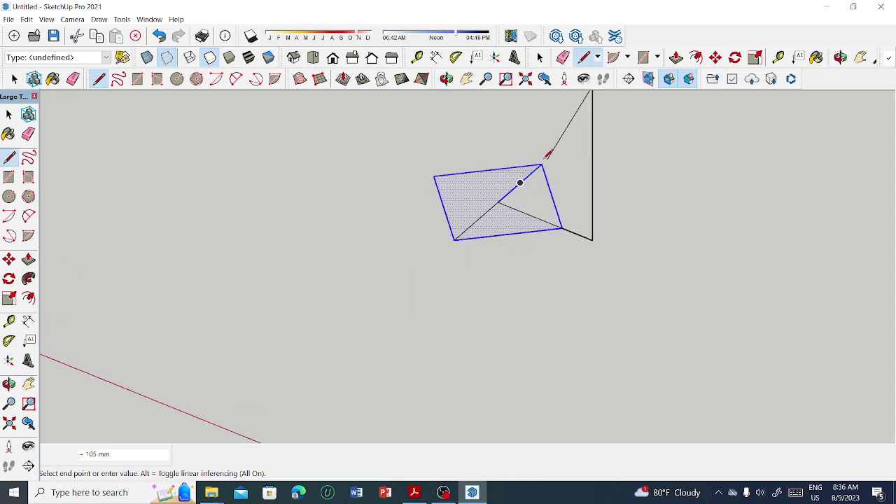
scroll(547, 155, down, 2)
click(575, 121)
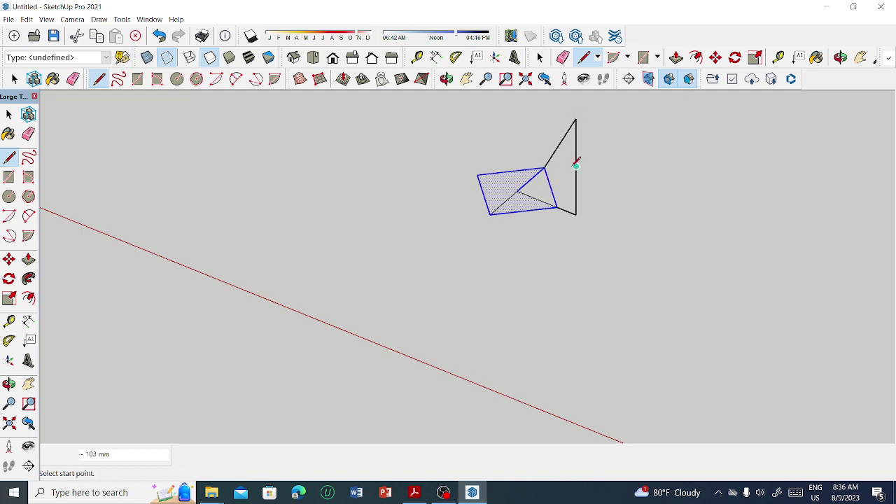
click(557, 207)
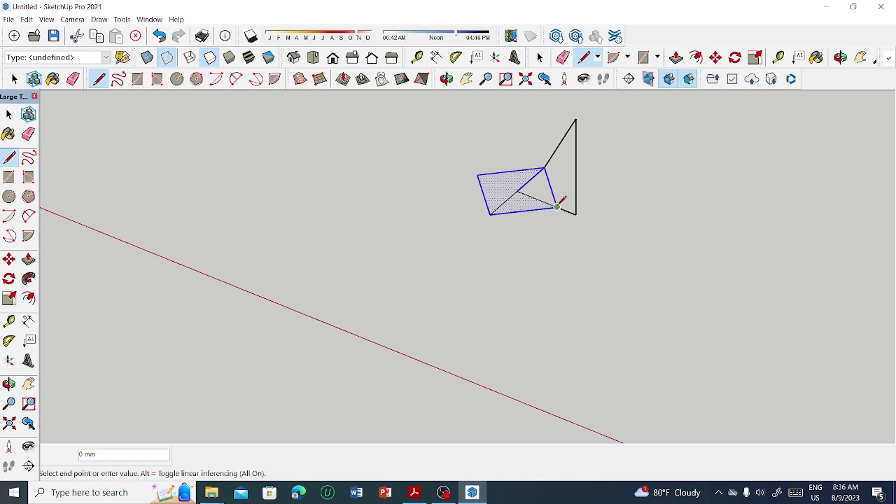
click(575, 119)
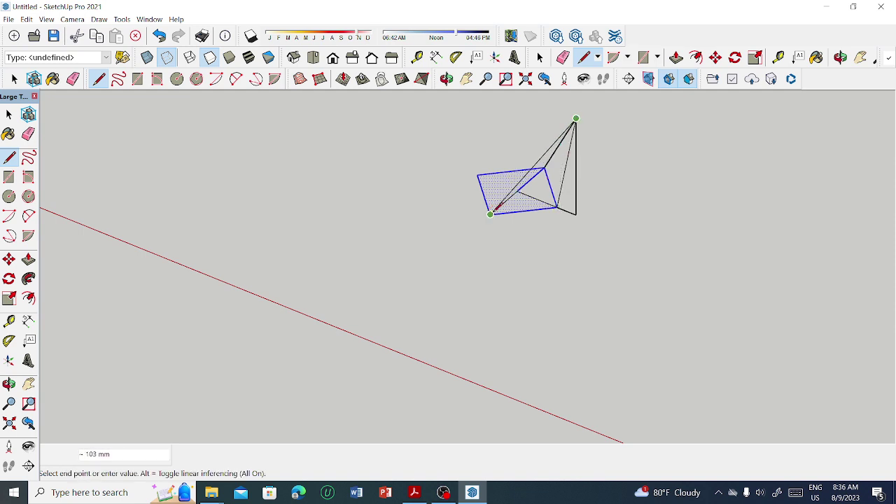
click(489, 212)
Erase the vertical helper edge, leaving the oblique pyramid on its diamond base
mouse_move(493, 203)
middle_down()
mouse_move(546, 224)
mouse_move(600, 218)
mouse_move(536, 98)
middle_up()
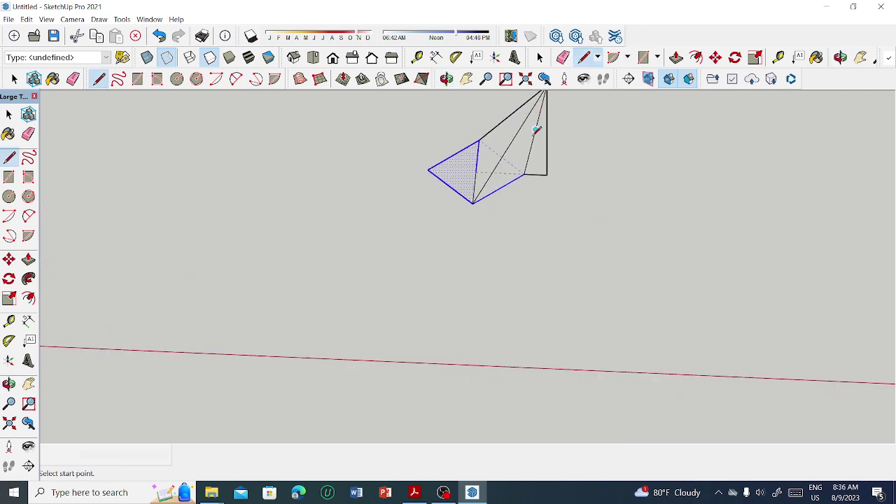
scroll(521, 133, down, 2)
click(547, 137)
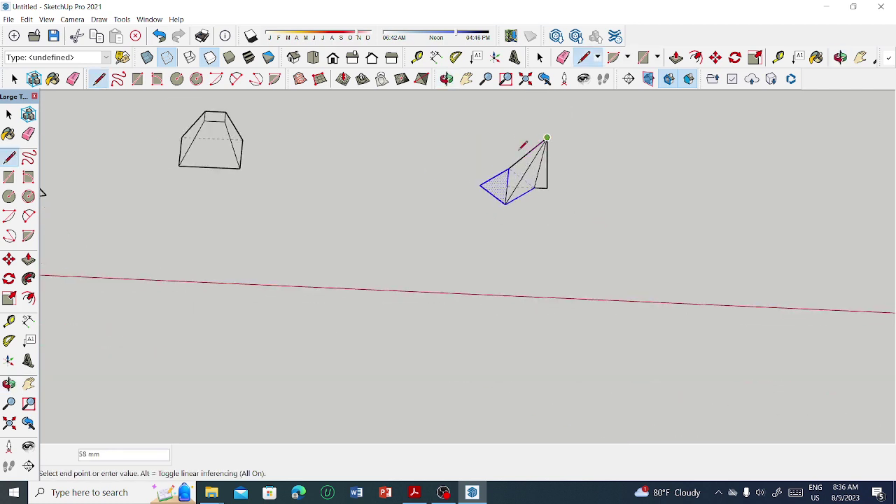
key(Escape)
scroll(556, 172, up, 2)
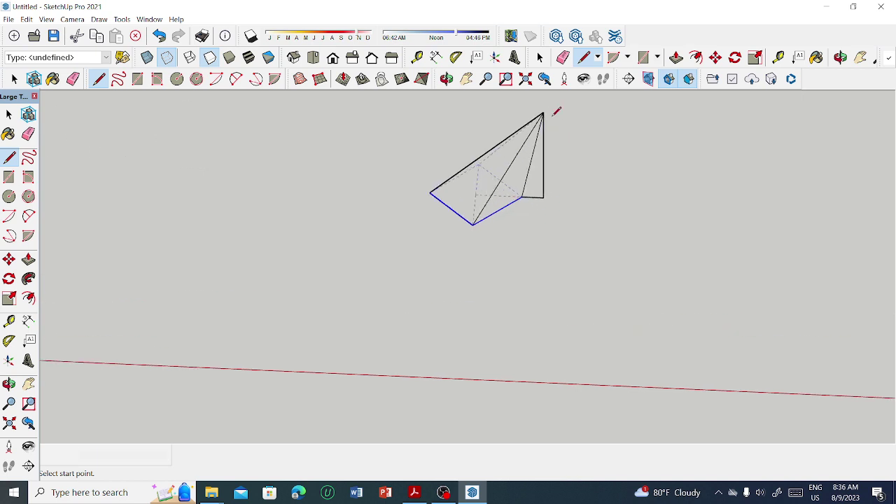
scroll(518, 123, up, 3)
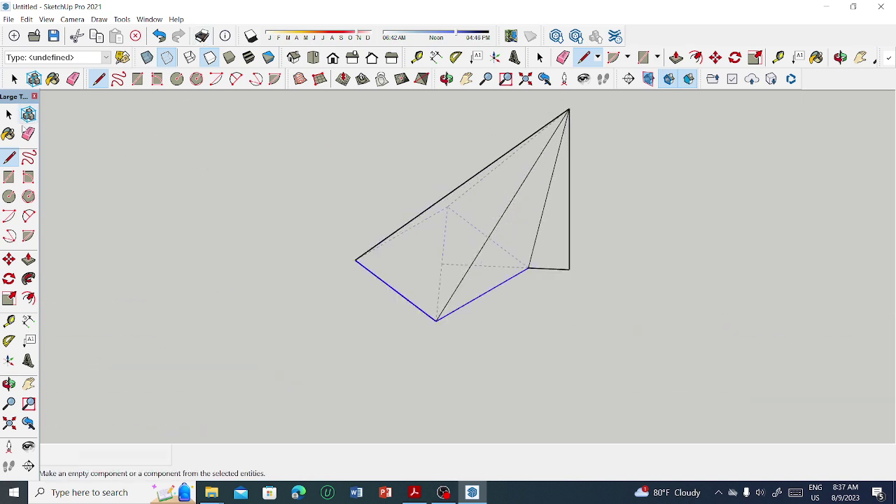
click(27, 133)
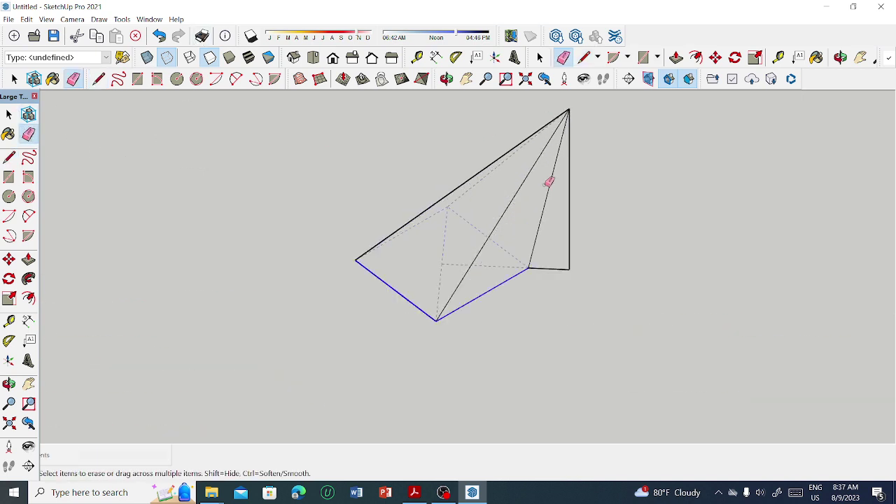
click(571, 236)
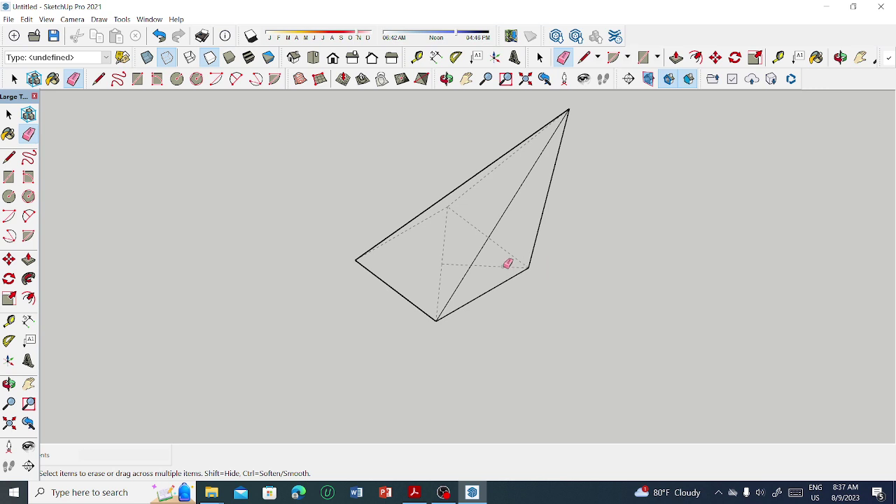
scroll(507, 260, down, 1)
scroll(546, 231, down, 3)
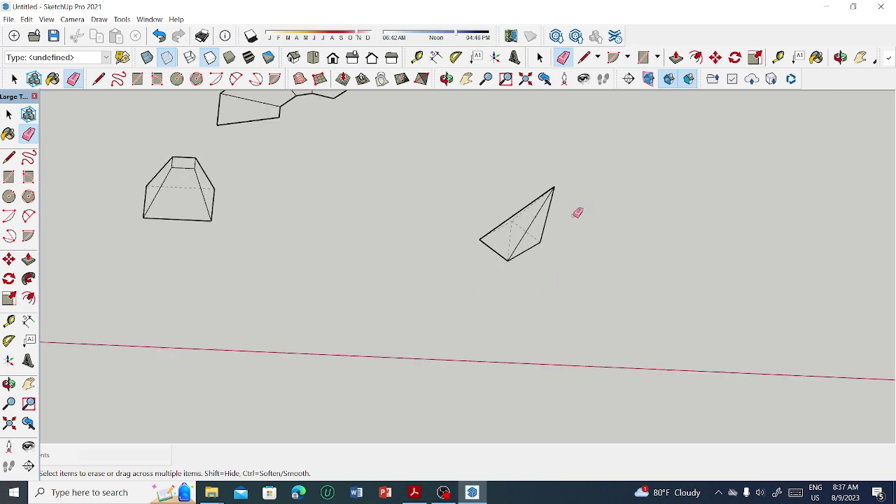
scroll(579, 214, down, 2)
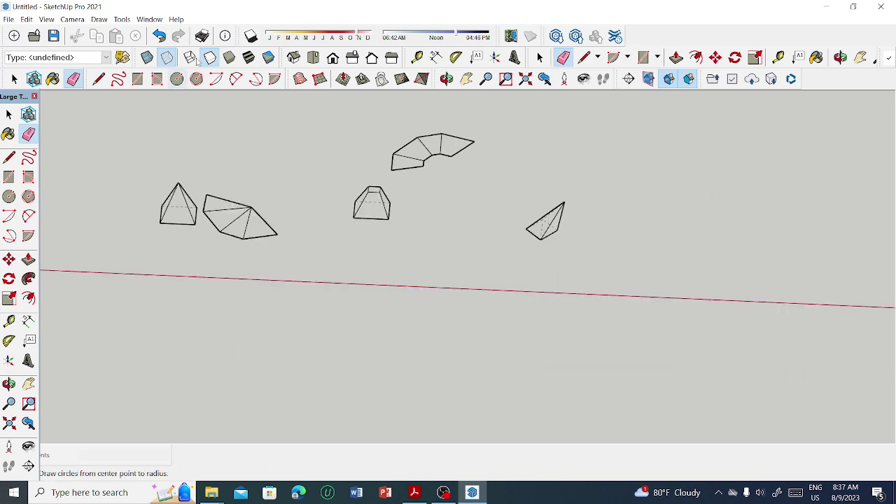
Check the pyramid in Top and Front views, then return to Iso view and frame it
click(313, 58)
scroll(640, 280, up, 2)
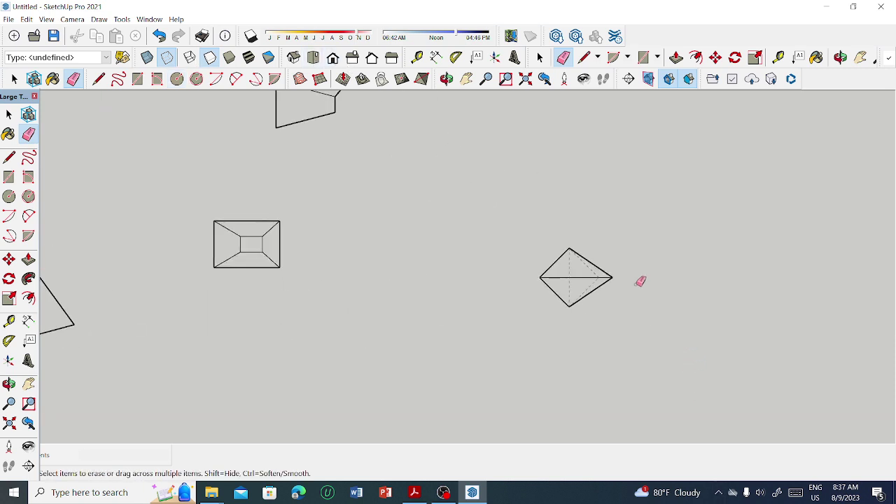
scroll(613, 280, up, 2)
scroll(598, 284, up, 1)
scroll(600, 317, up, 1)
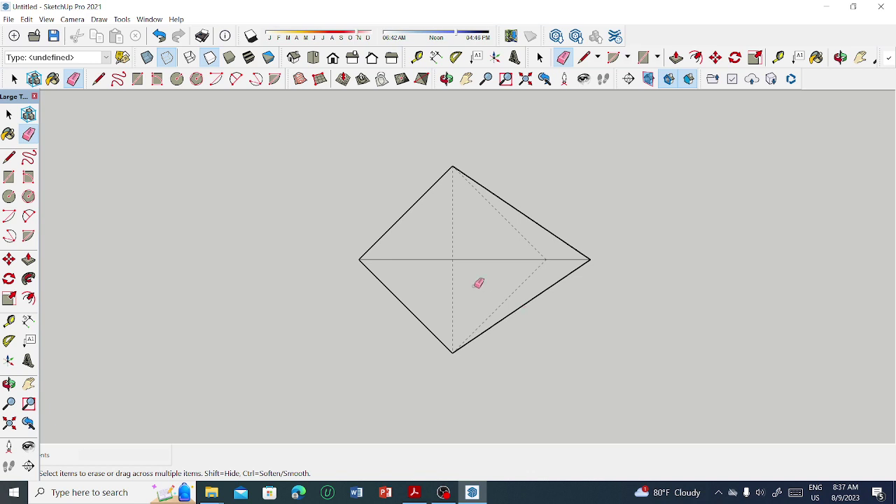
scroll(478, 282, down, 2)
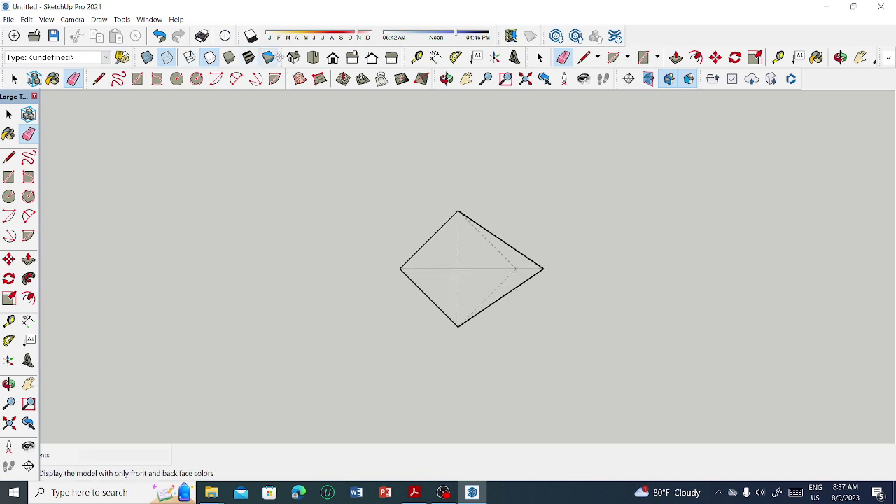
click(332, 58)
scroll(539, 305, up, 2)
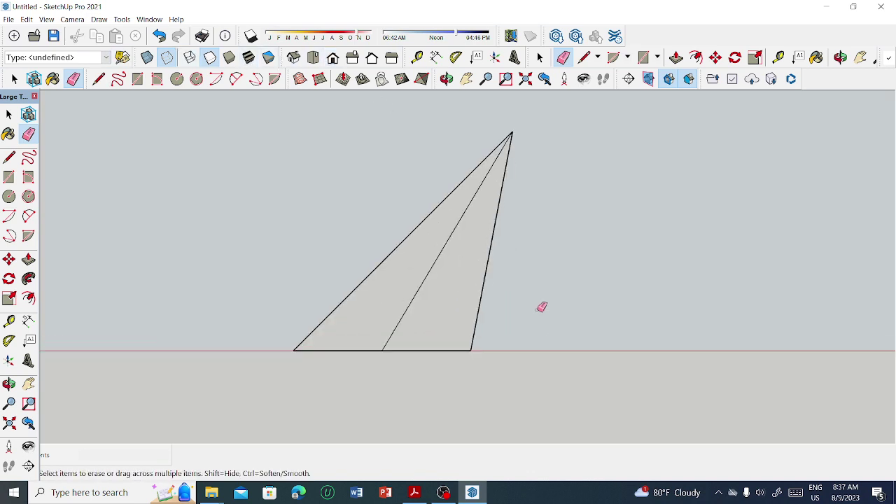
scroll(534, 329, down, 1)
scroll(529, 329, down, 1)
scroll(525, 329, down, 1)
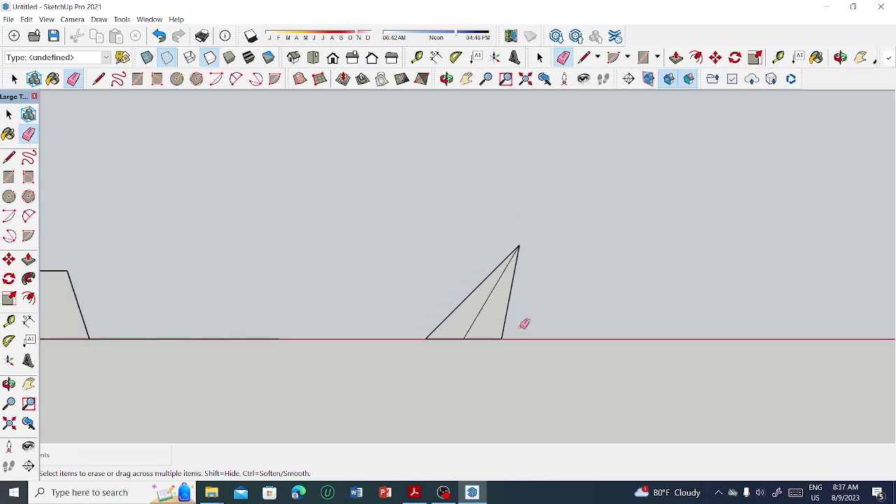
click(293, 58)
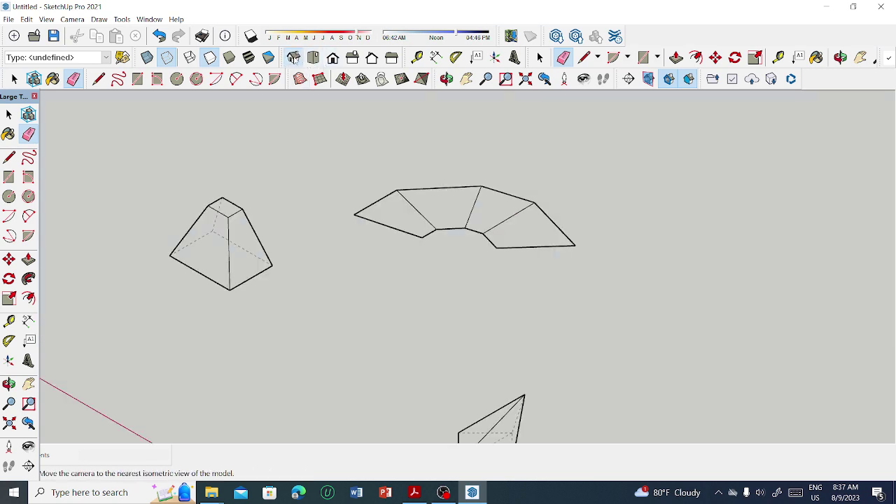
scroll(455, 171, down, 2)
scroll(497, 396, up, 2)
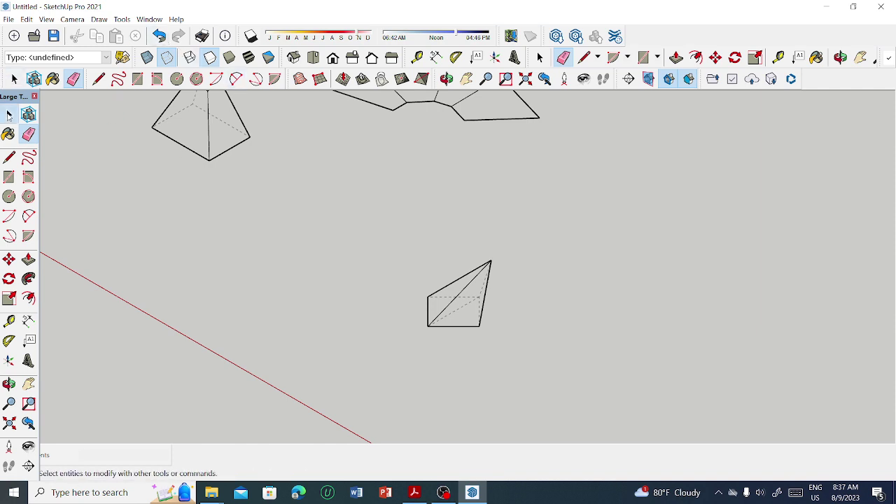
Select the pyramid and Unwrap and Flatten its seven faces, accepting both messages
click(539, 58)
drag(324, 162, 334, 174)
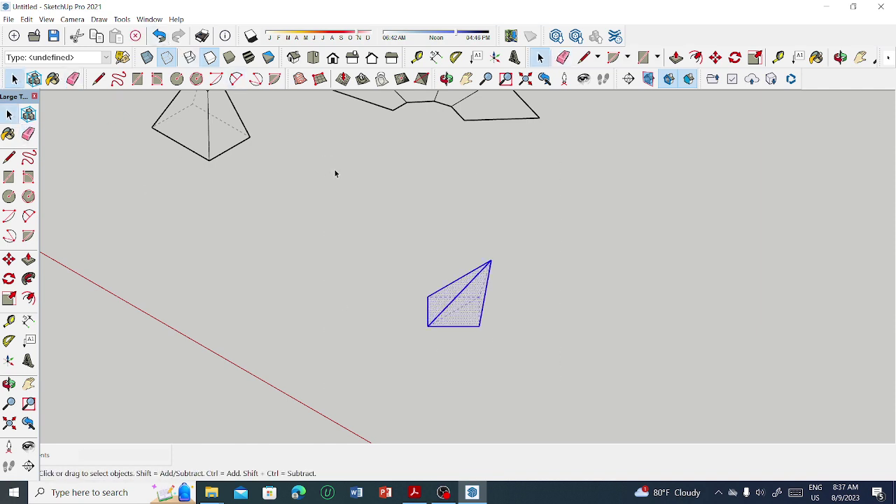
right_click(466, 309)
mouse_move(524, 302)
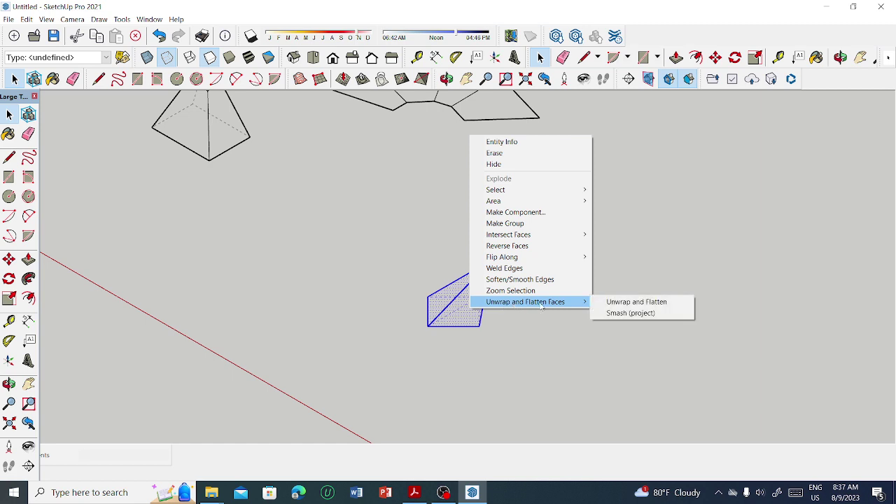
click(624, 303)
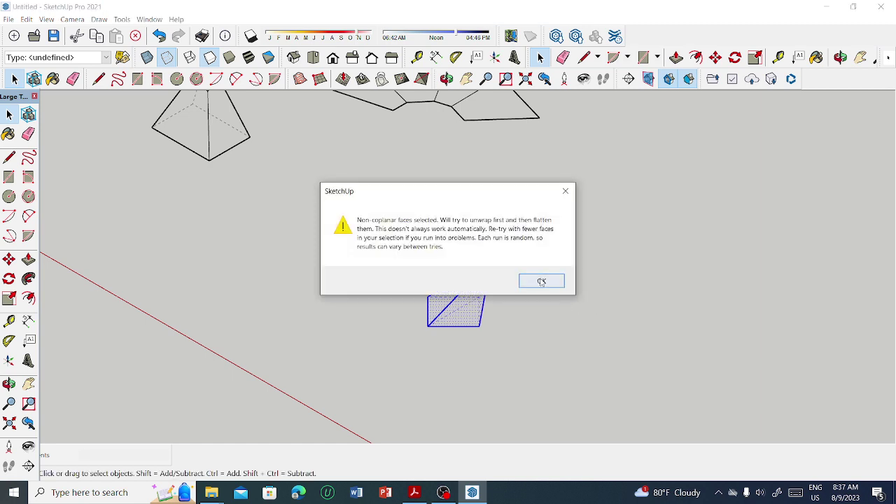
click(541, 281)
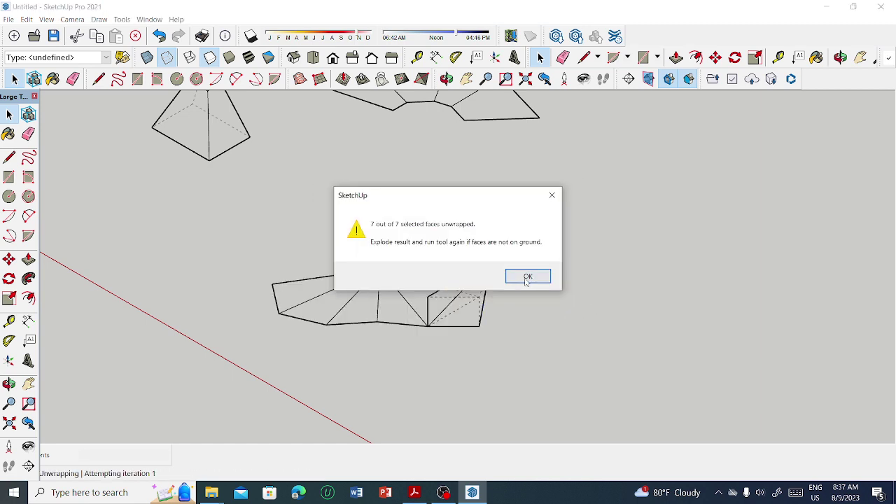
click(527, 277)
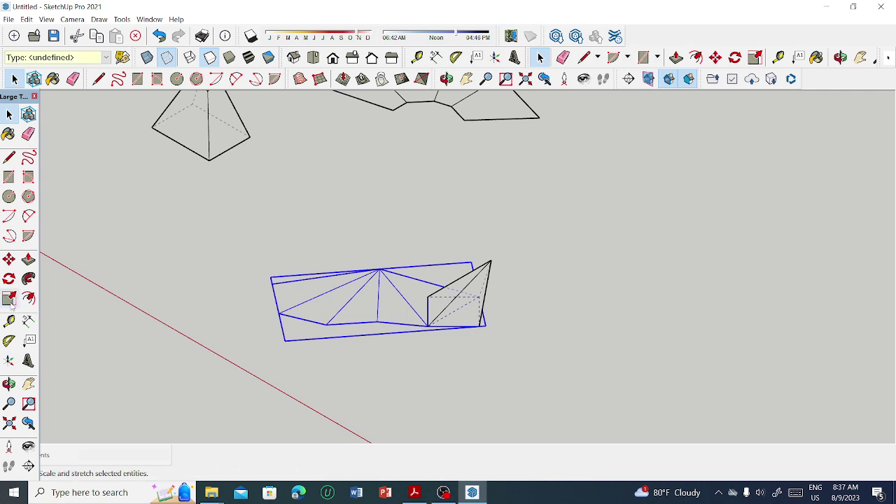
Move the flattened development to the right of the pyramid
click(10, 260)
click(388, 307)
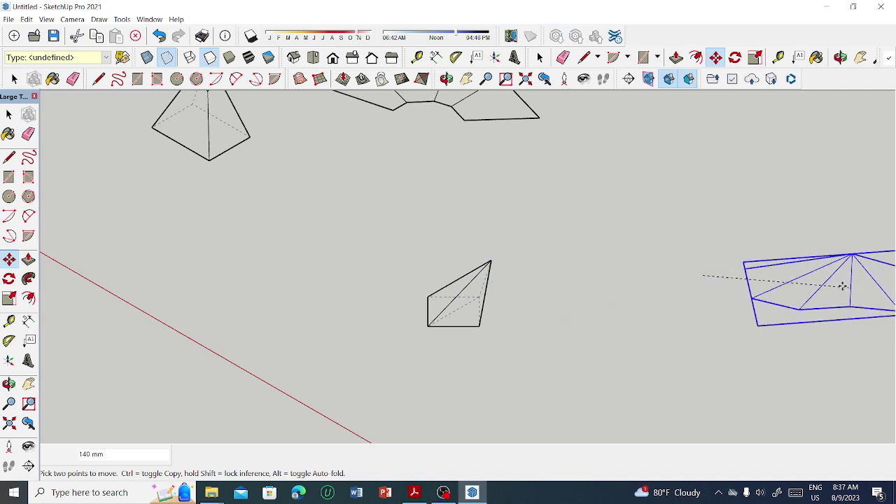
click(688, 287)
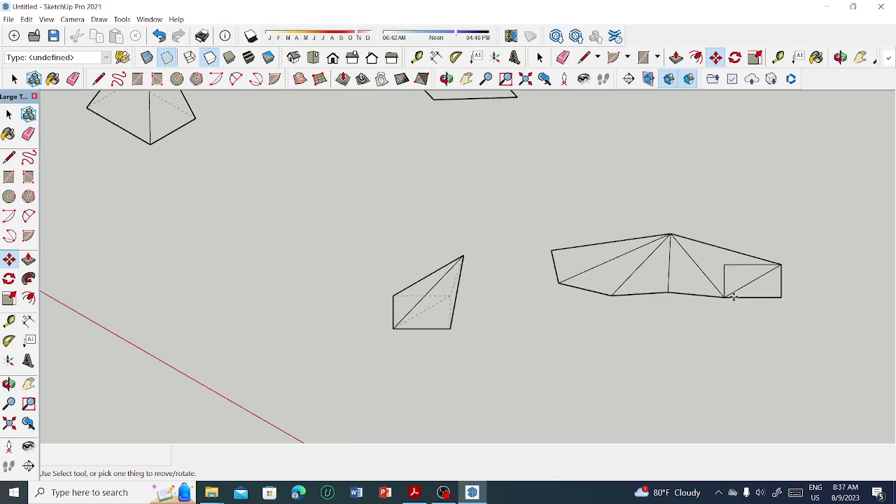
scroll(728, 297, up, 3)
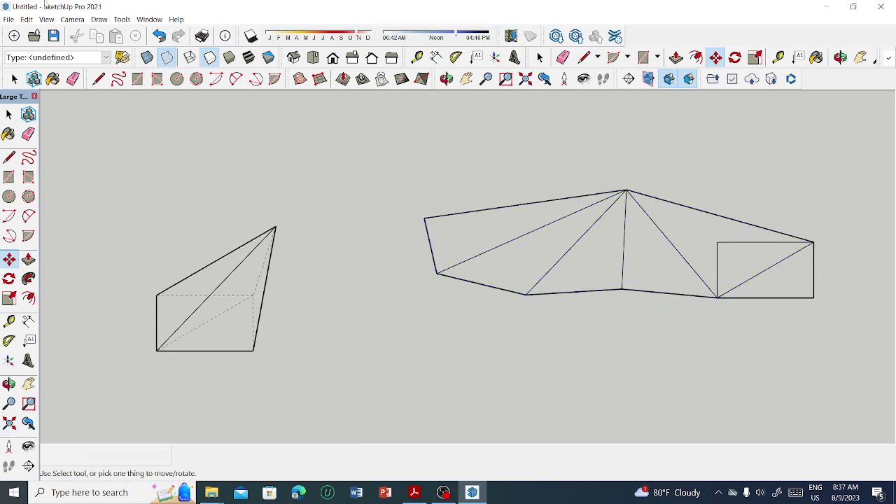
Explode the flattened development group and erase the four edges of its base rectangle
right_click(649, 227)
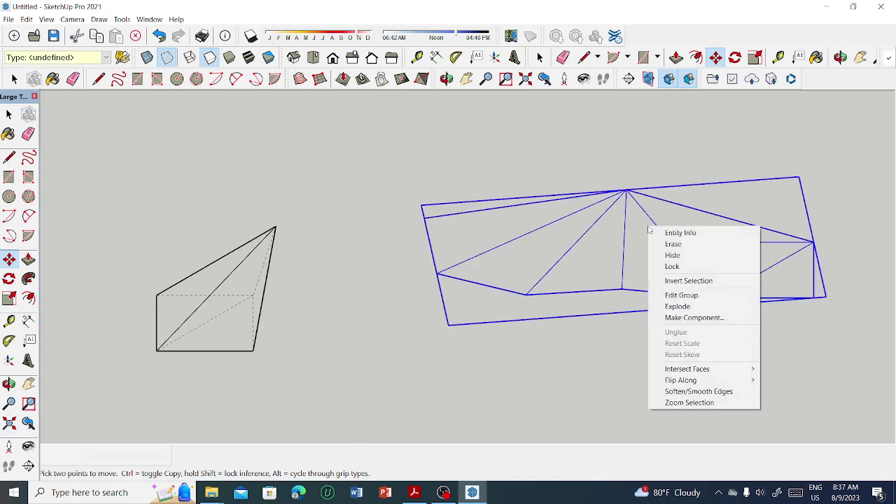
click(679, 306)
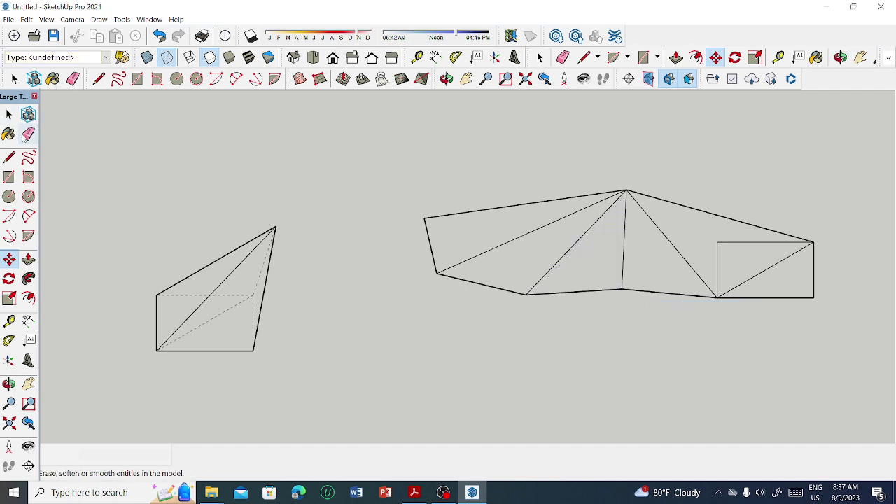
click(756, 243)
click(718, 258)
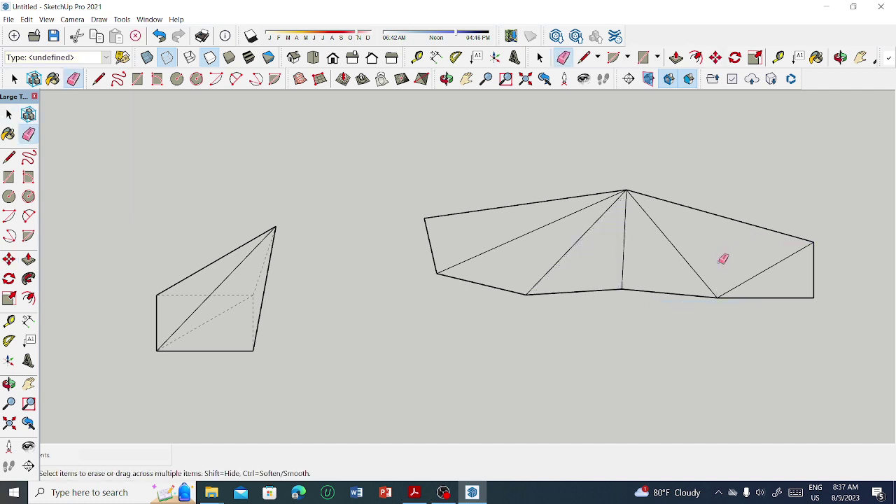
click(815, 273)
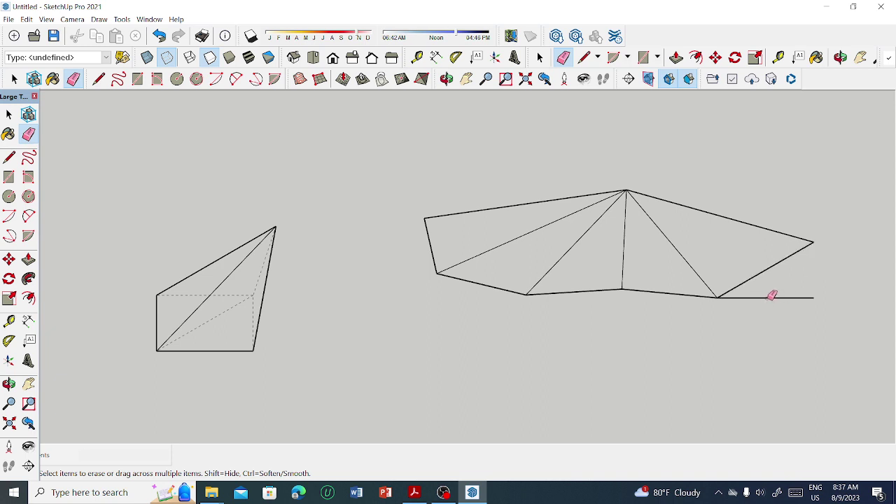
click(771, 298)
Zoom over the remaining triangular faces, then bring the exercise PDF forward
scroll(406, 254, up, 3)
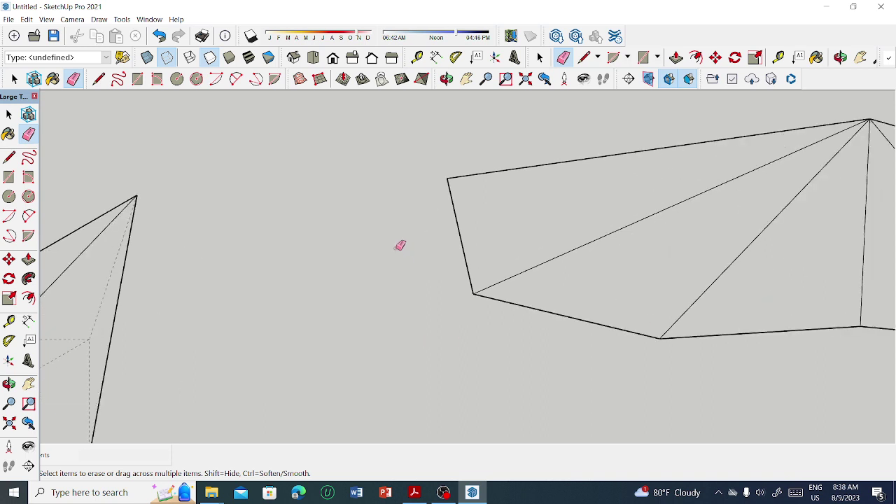
scroll(277, 258, down, 2)
scroll(240, 247, down, 2)
scroll(474, 322, down, 2)
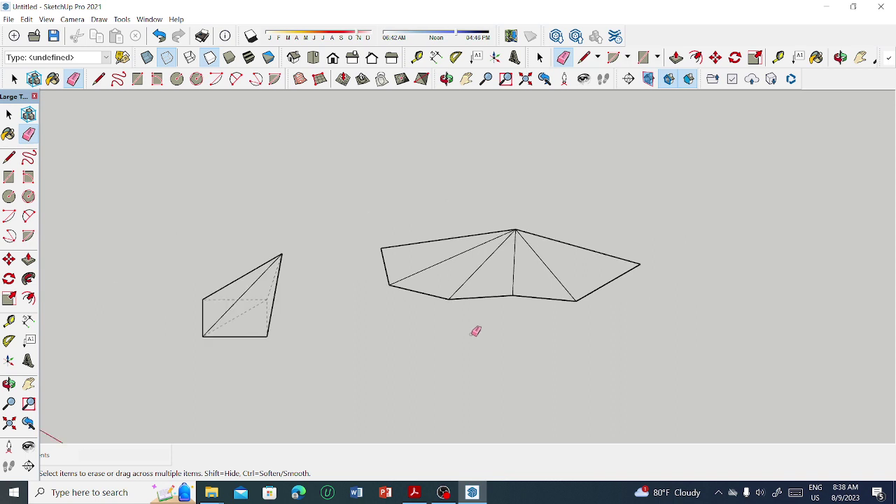
scroll(530, 210, up, 3)
scroll(531, 208, down, 2)
scroll(532, 206, down, 1)
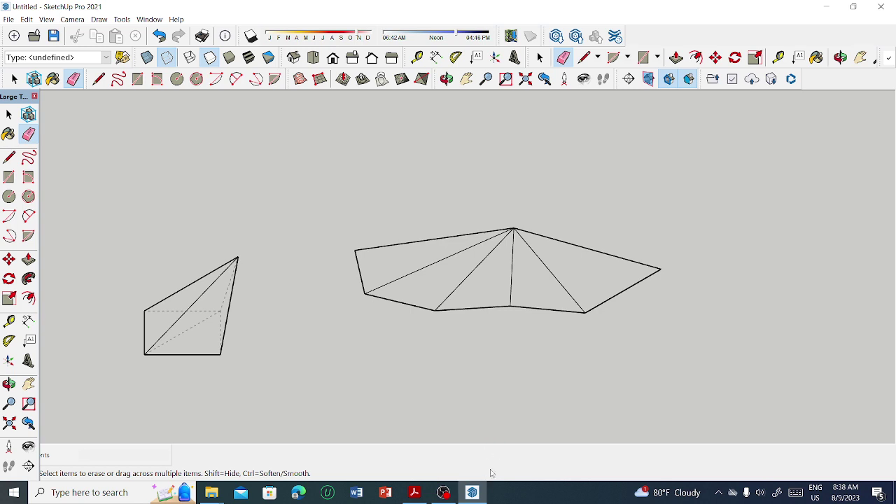
scroll(483, 366, down, 1)
scroll(496, 351, down, 2)
scroll(495, 354, up, 2)
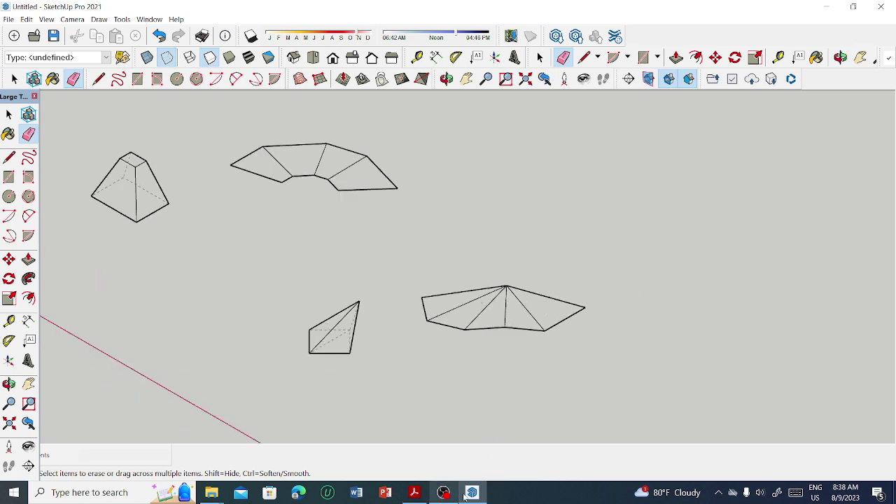
click(413, 492)
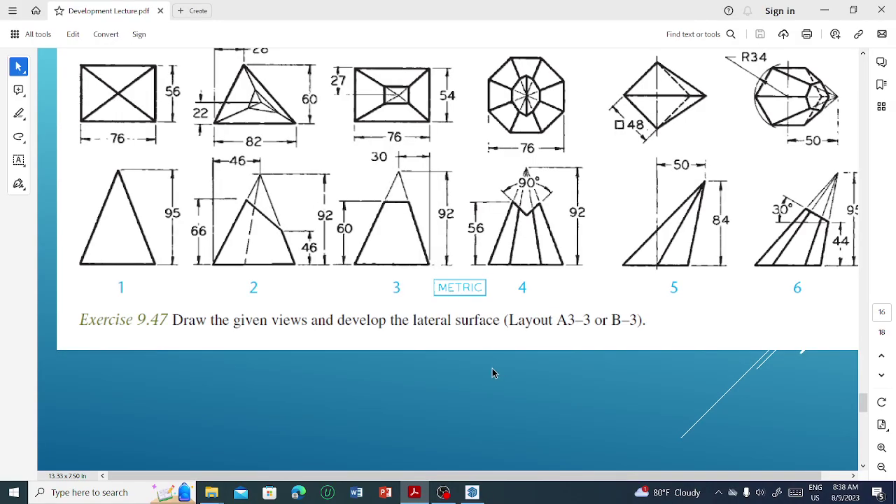
Review the exercise 9.47 pyramid drawings and dimensions, then return to SketchUp
scroll(824, 219, up, 1)
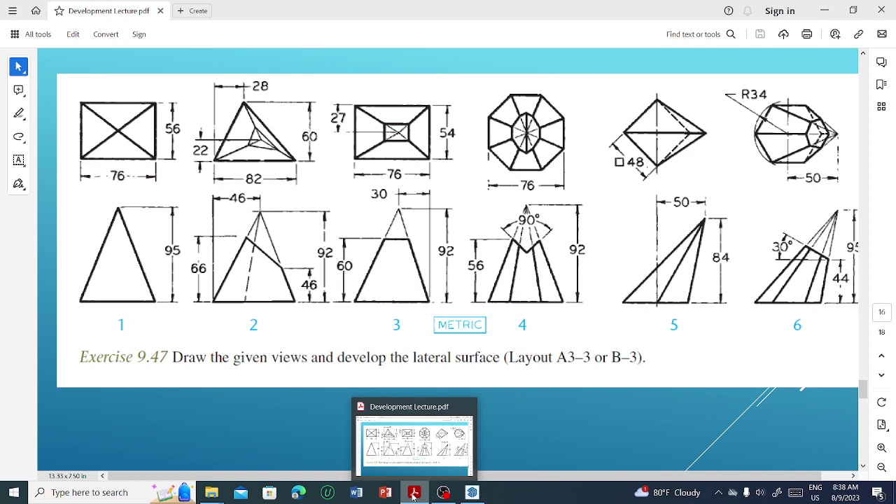
click(472, 494)
In Top view, draw a radius-34 circle to the right of the diamond-based pyramid
scroll(679, 360, up, 2)
click(313, 57)
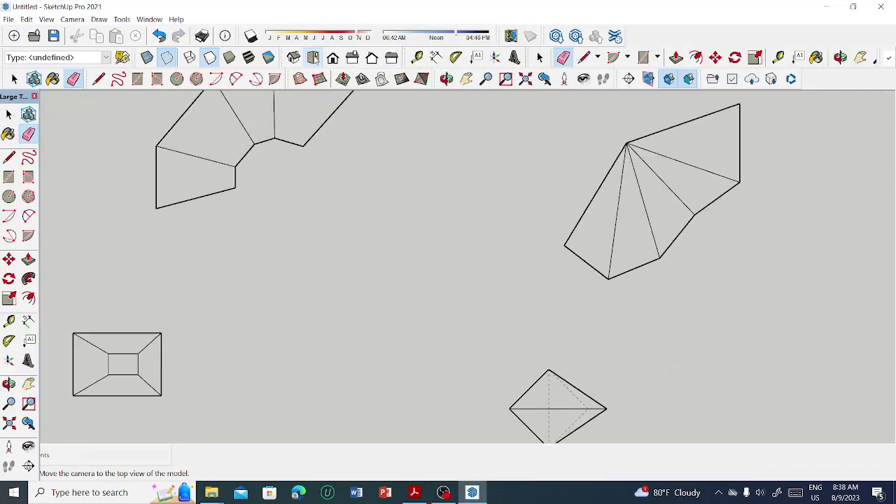
scroll(704, 376, up, 2)
scroll(455, 294, down, 2)
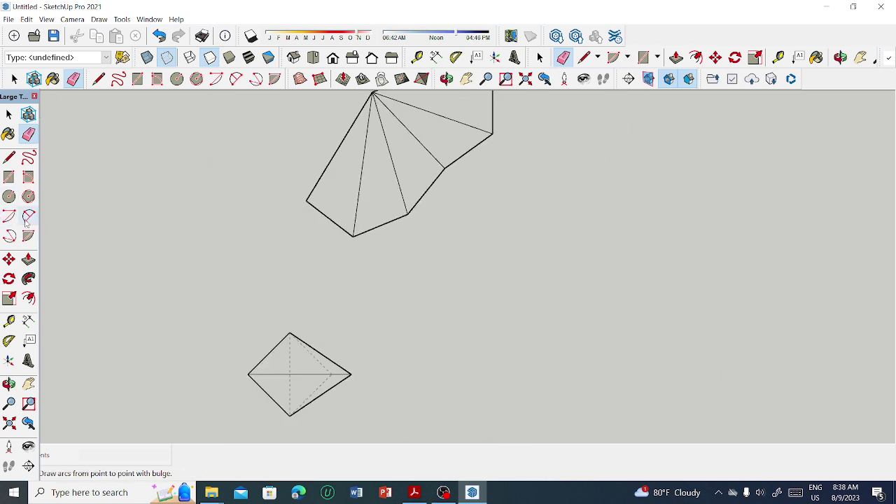
scroll(280, 266, down, 5)
scroll(437, 269, up, 2)
scroll(440, 270, down, 1)
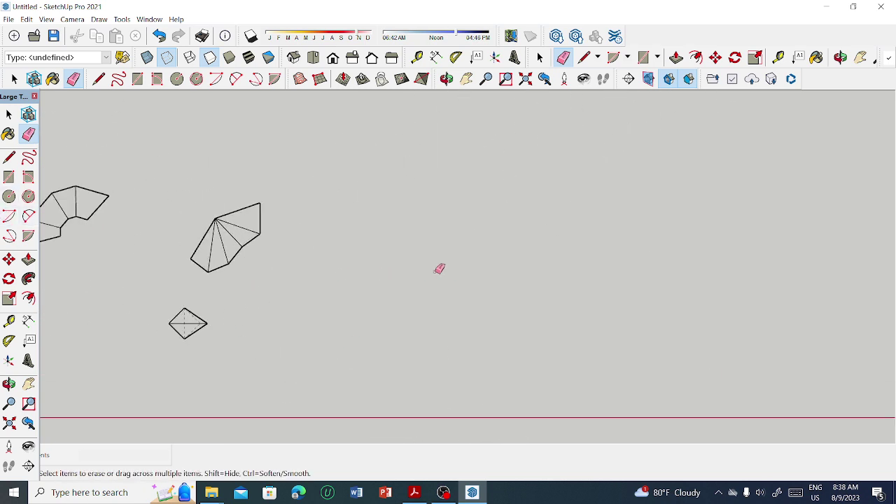
click(10, 198)
click(439, 296)
text(34)
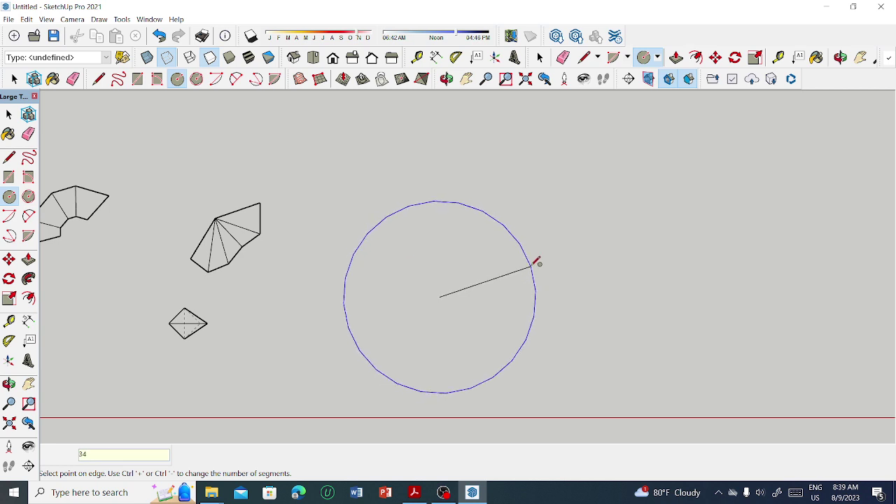
key(Return)
Zoom in on the new circle with the Circle tool selected again
scroll(440, 306, up, 2)
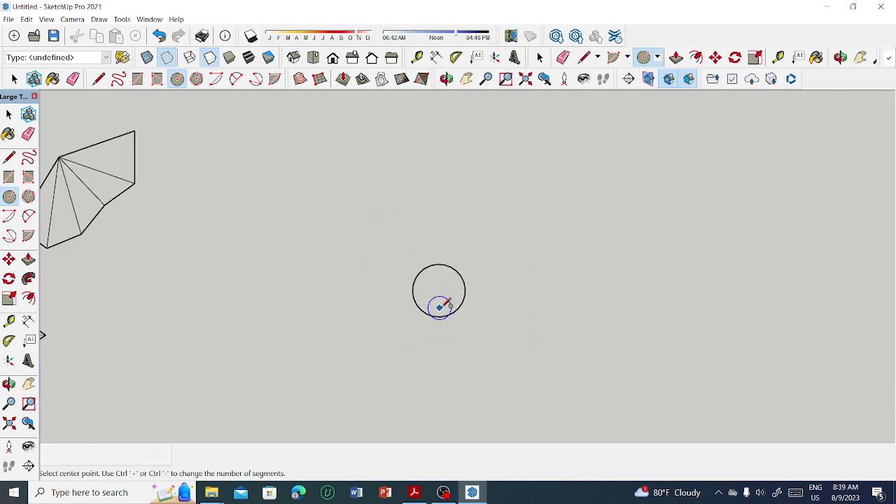
scroll(442, 306, up, 2)
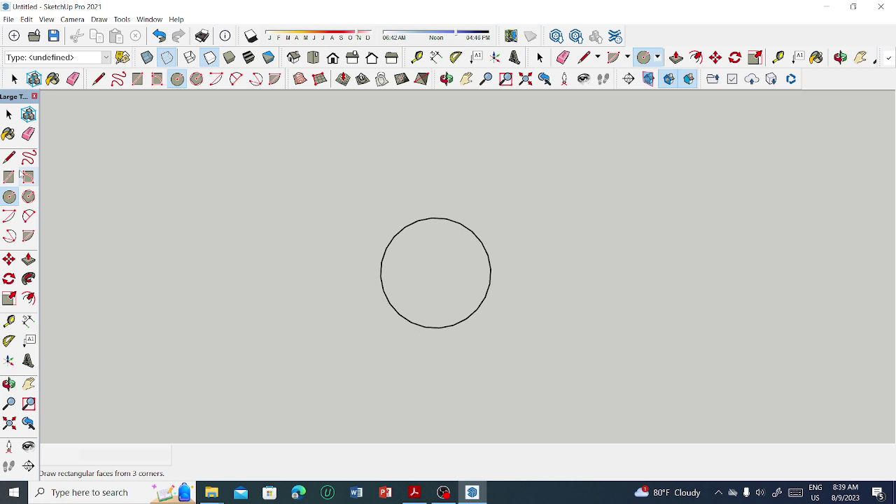
click(9, 196)
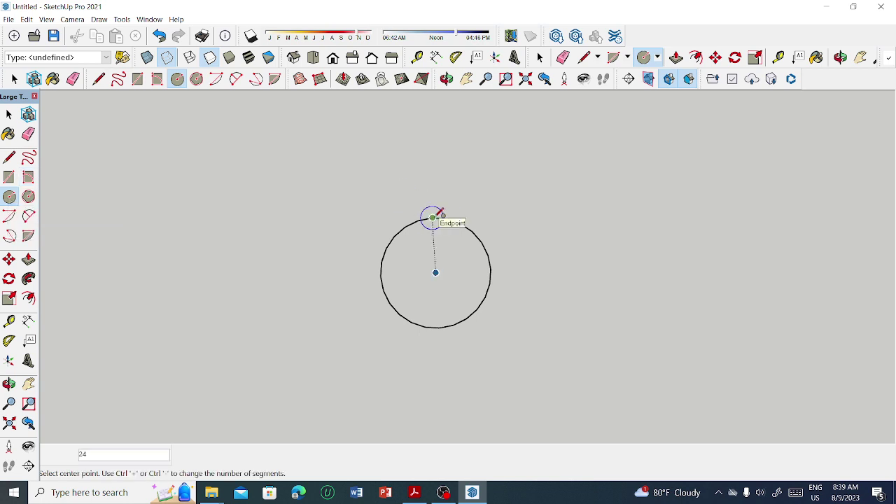
scroll(432, 225, up, 1)
scroll(435, 229, down, 3)
scroll(440, 208, down, 2)
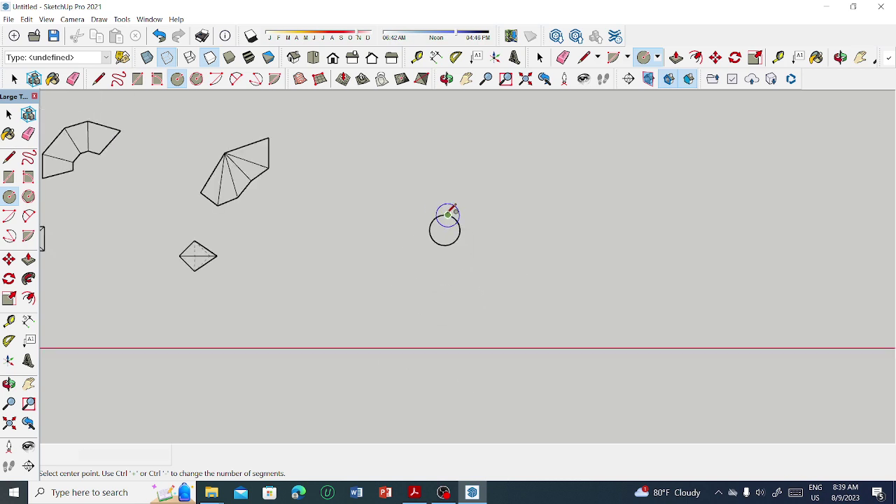
scroll(443, 214, down, 2)
scroll(446, 213, up, 2)
scroll(444, 222, up, 2)
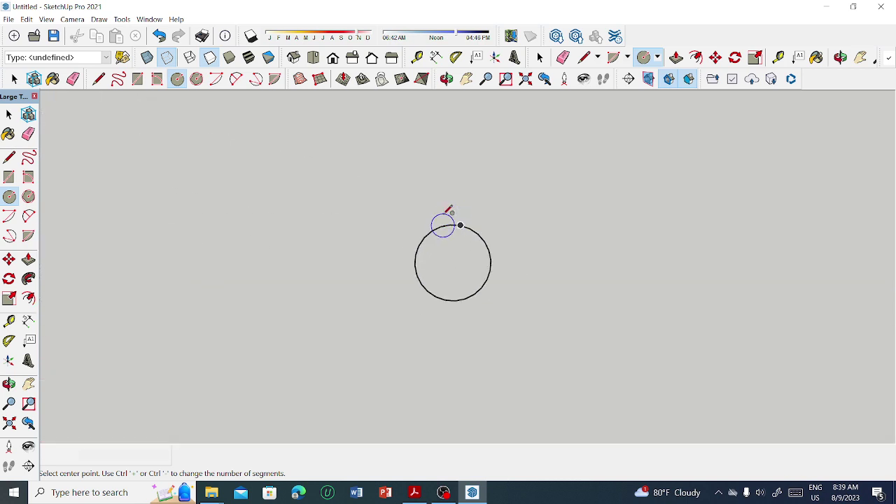
scroll(442, 231, up, 1)
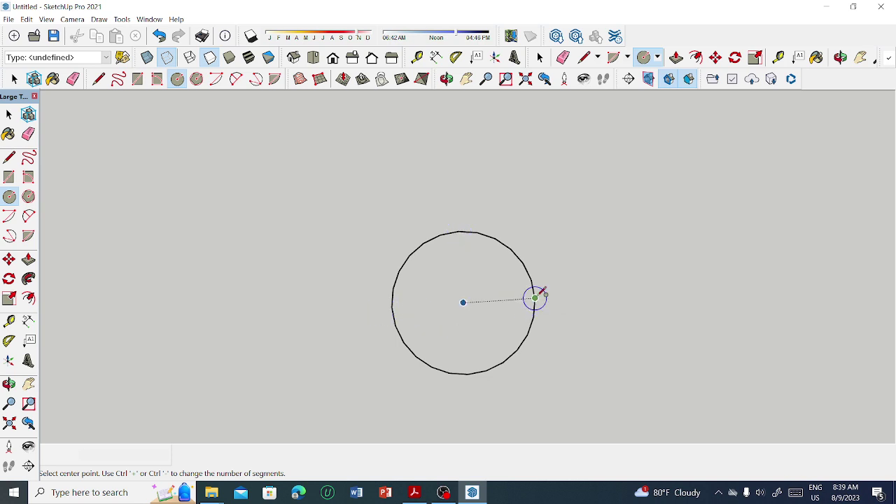
scroll(514, 295, down, 2)
scroll(526, 282, down, 2)
scroll(524, 287, down, 1)
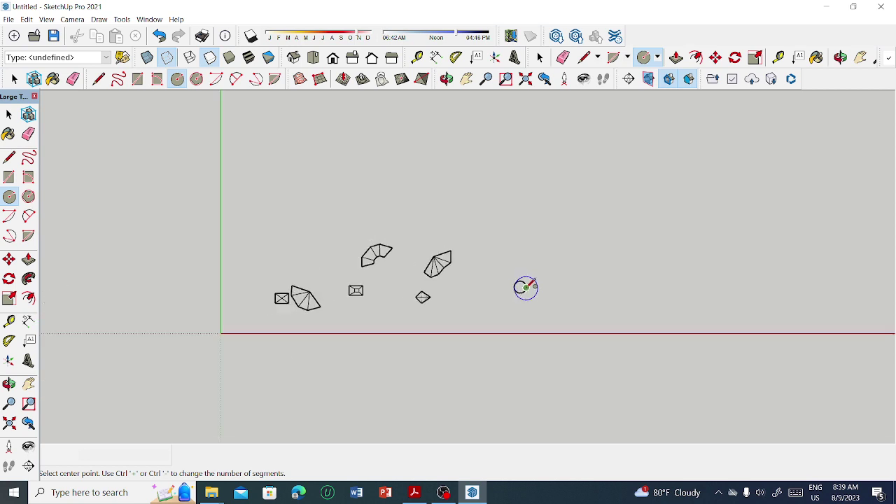
scroll(524, 289, up, 1)
scroll(530, 299, up, 2)
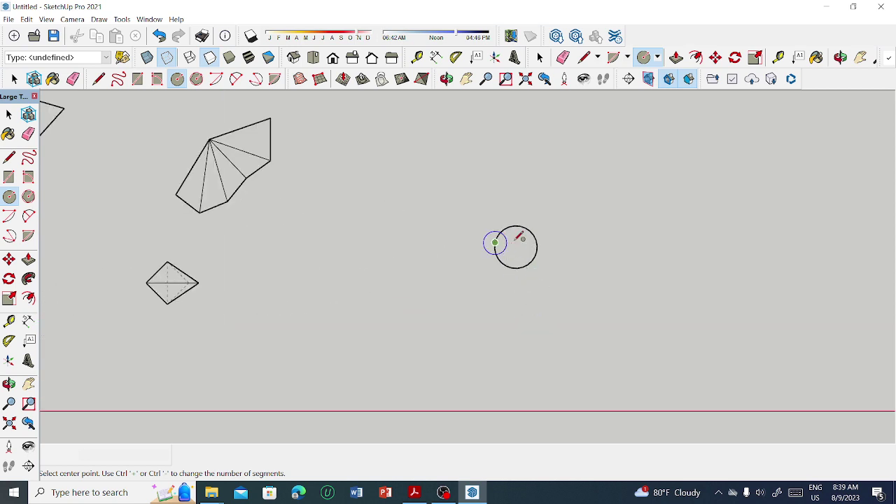
Draw a horizontal line rightward and a vertical line upward from the circle's centre
click(12, 161)
click(516, 246)
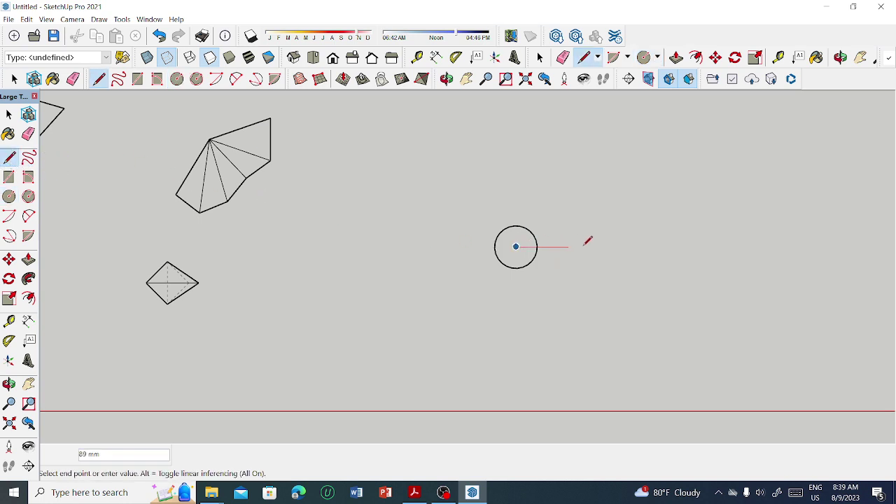
click(622, 246)
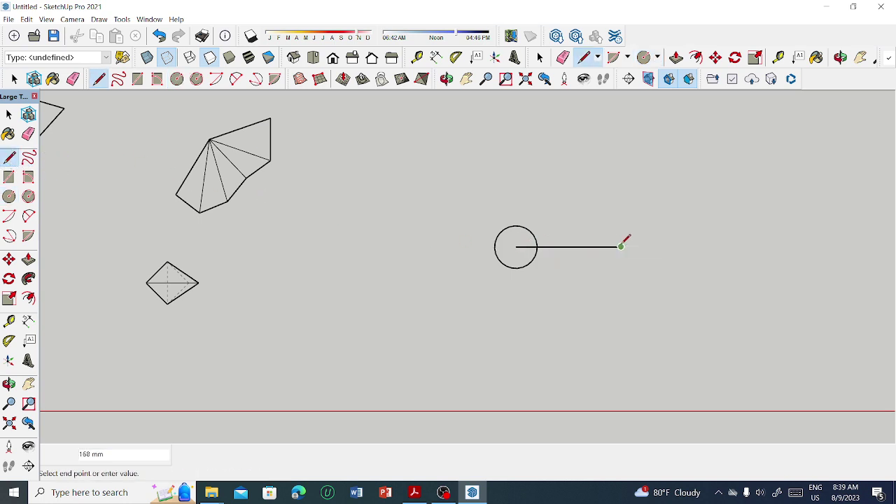
click(515, 246)
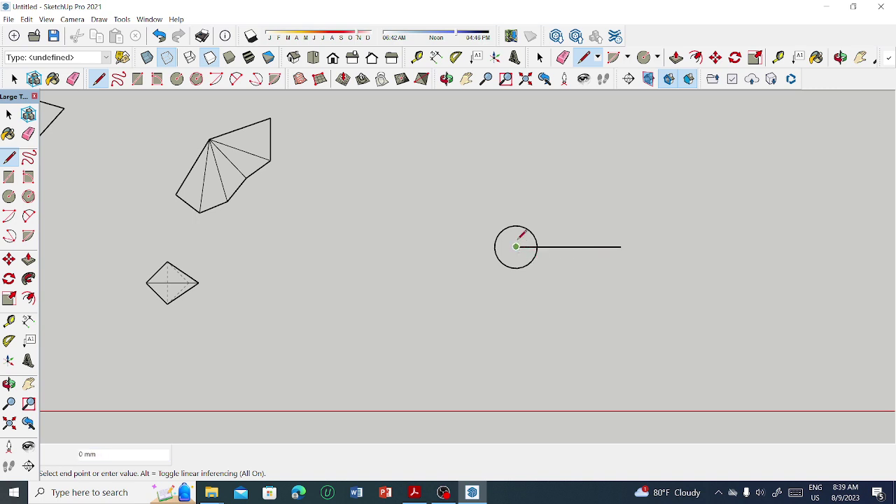
scroll(516, 185, up, 2)
scroll(516, 185, up, 2)
click(517, 184)
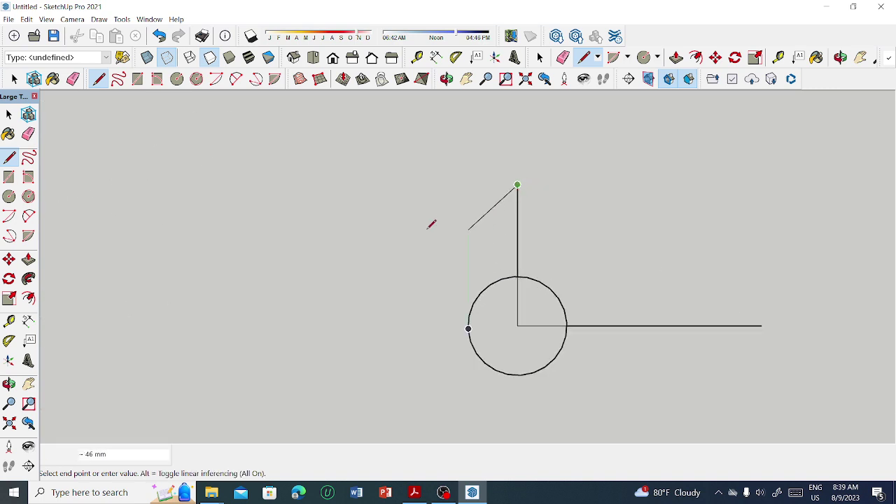
Start a circle where the vertical line crosses the first circle, checking the PDF sheet
click(9, 196)
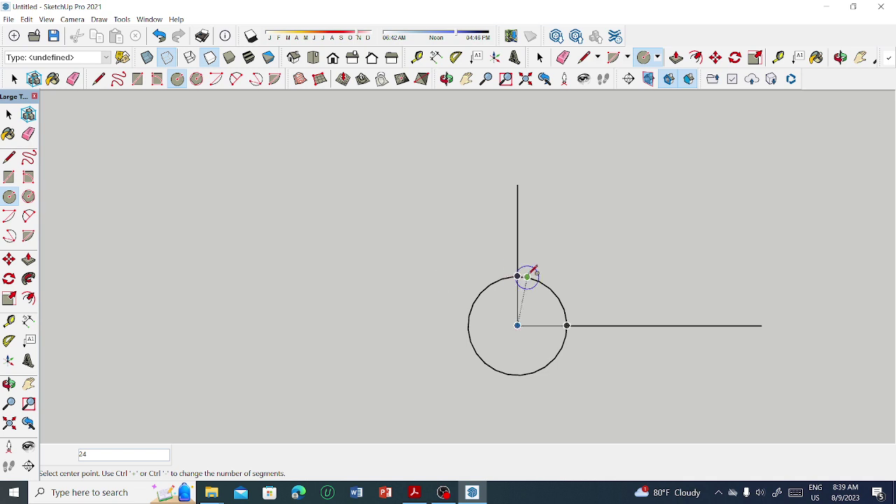
click(517, 275)
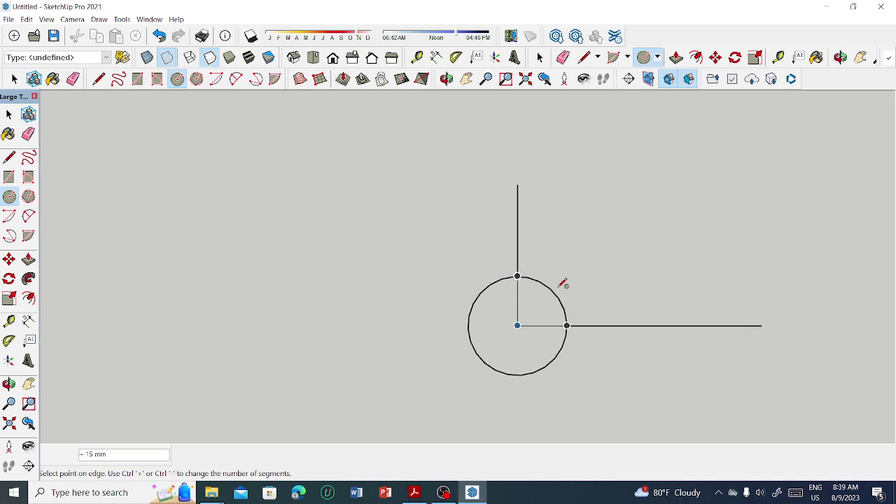
click(416, 494)
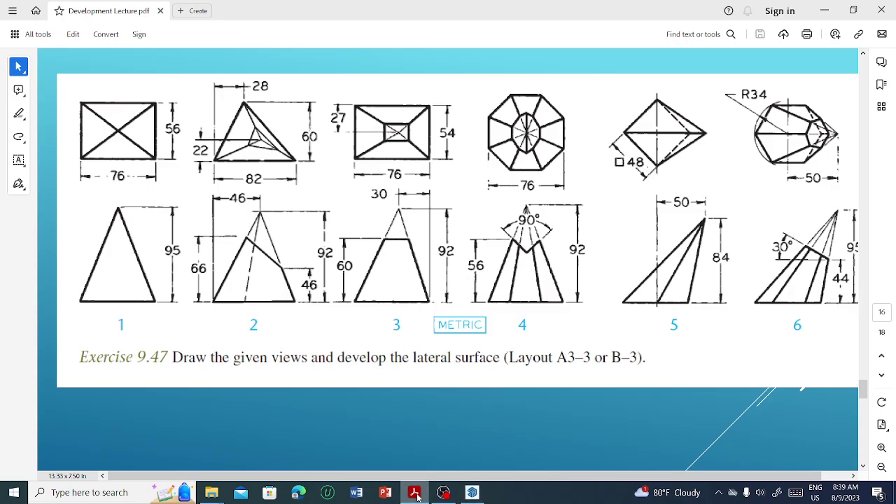
click(416, 494)
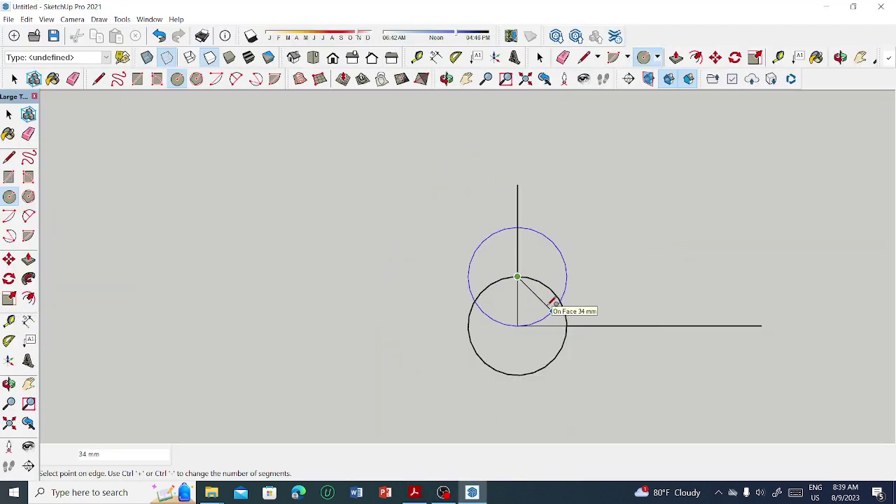
Draw a radius-34 circle centred where the horizontal line crosses the right side of the first circle
key(Escape)
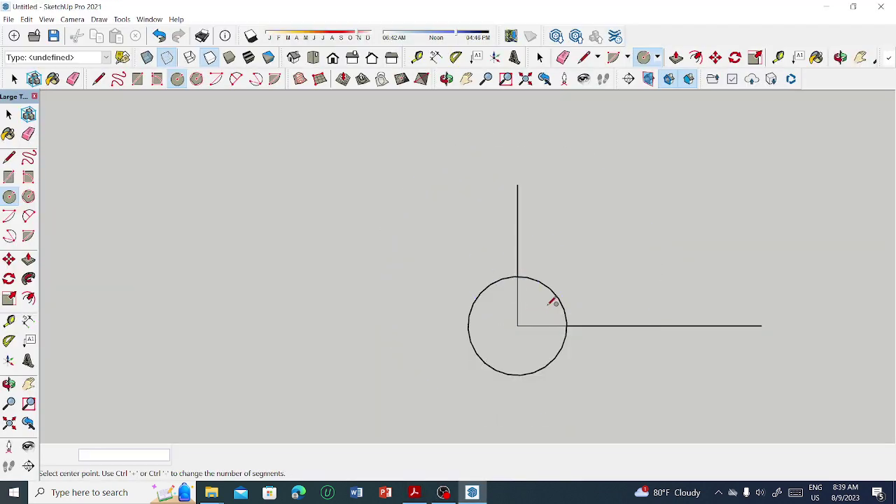
click(566, 335)
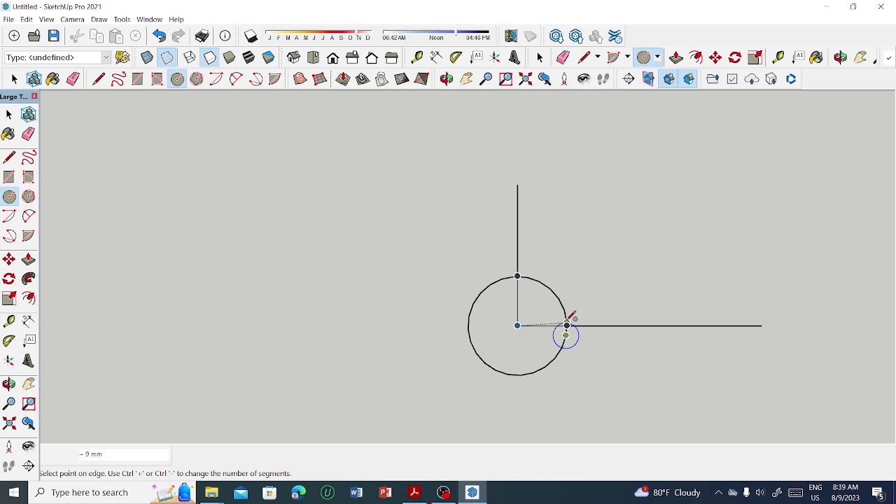
key(Escape)
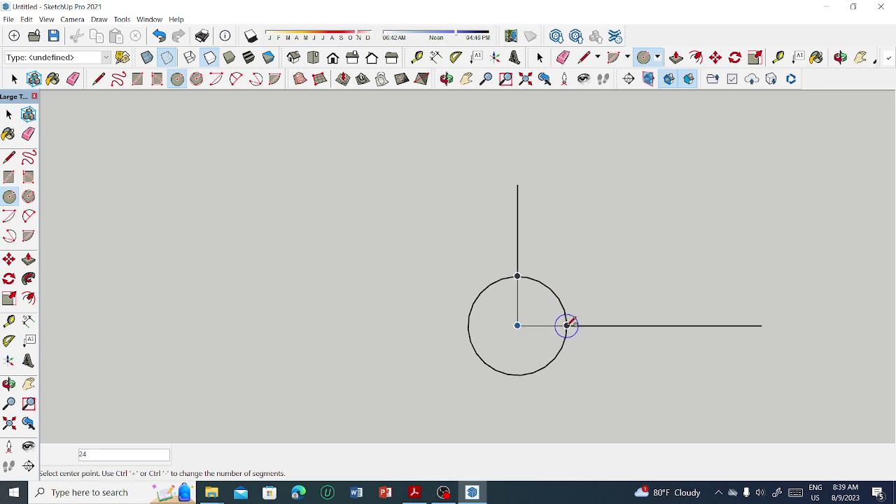
click(566, 326)
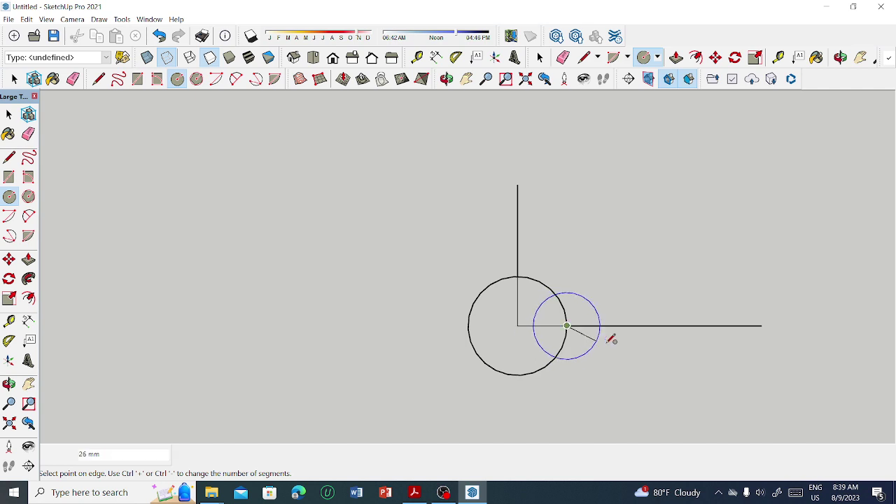
text(34)
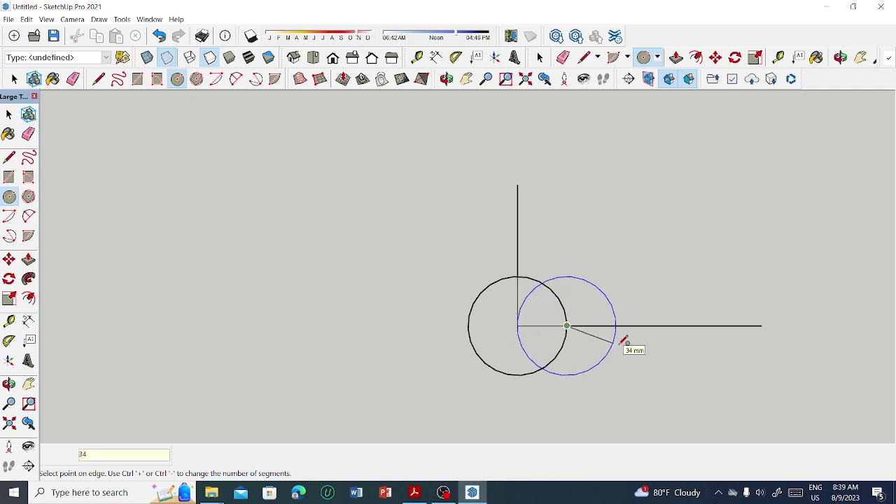
key(Return)
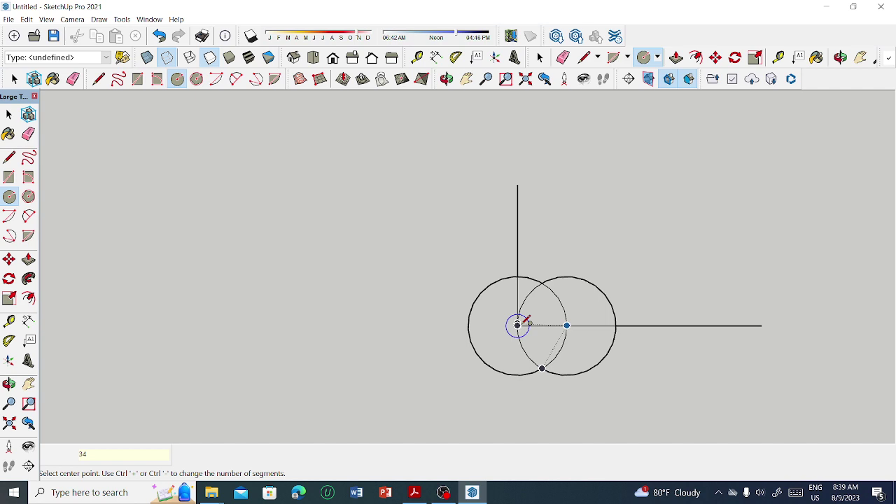
Undo a misplaced left circle and extend the horizontal axis to the left
click(462, 325)
text(3)
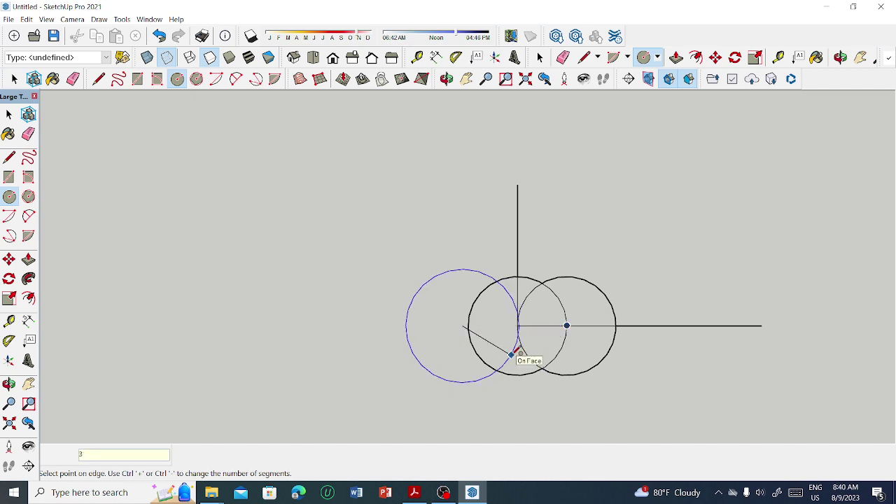
key(Return)
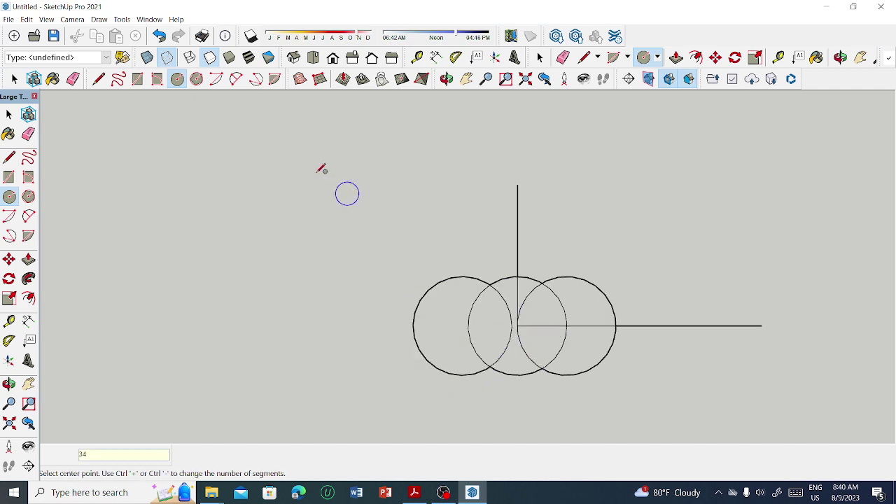
click(160, 37)
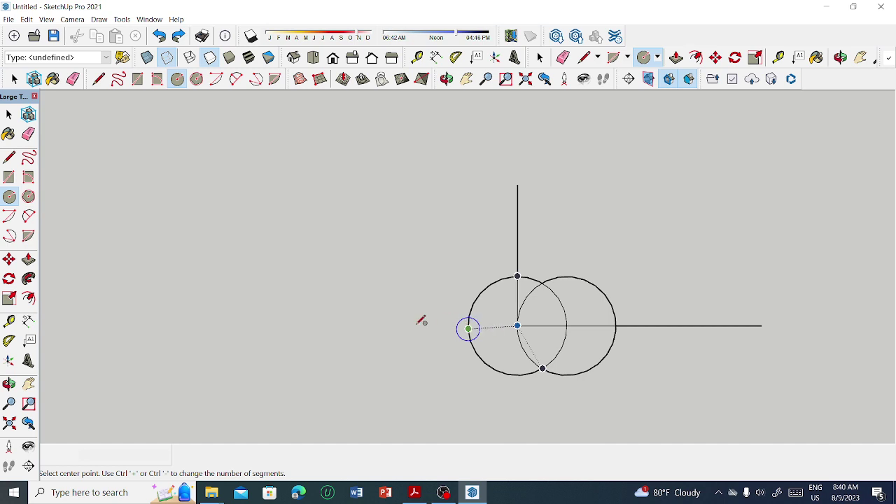
click(9, 157)
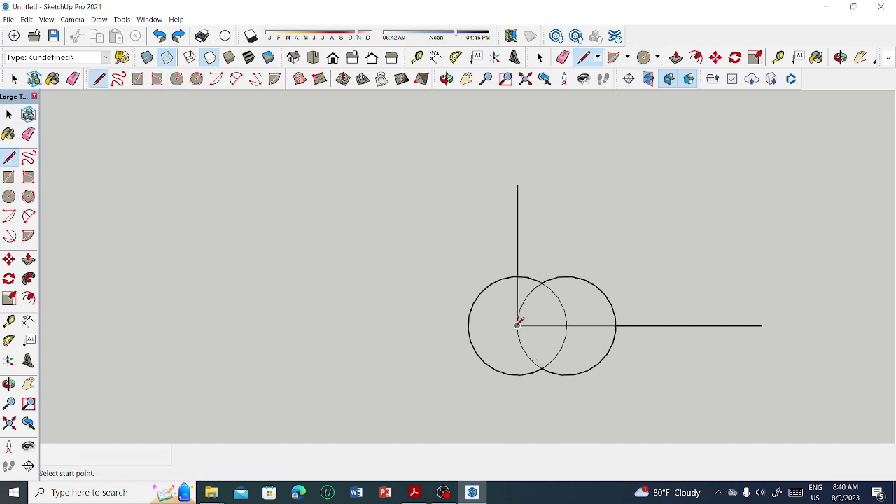
click(517, 324)
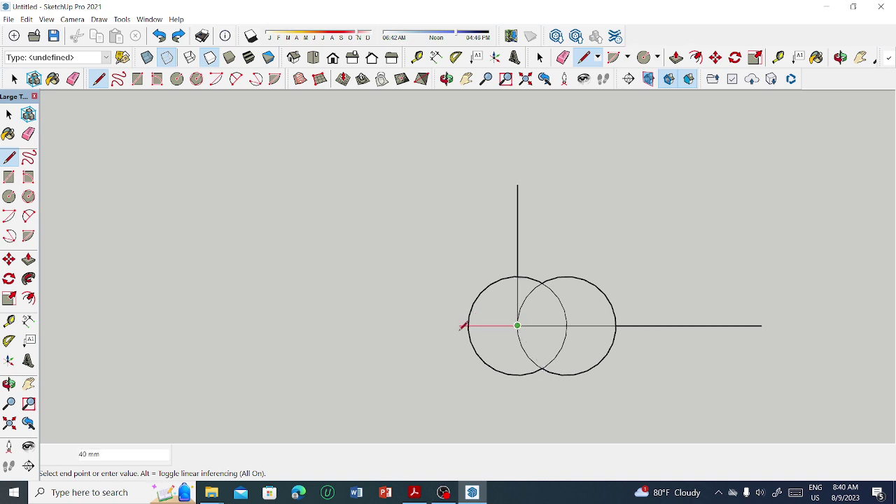
scroll(462, 326, up, 2)
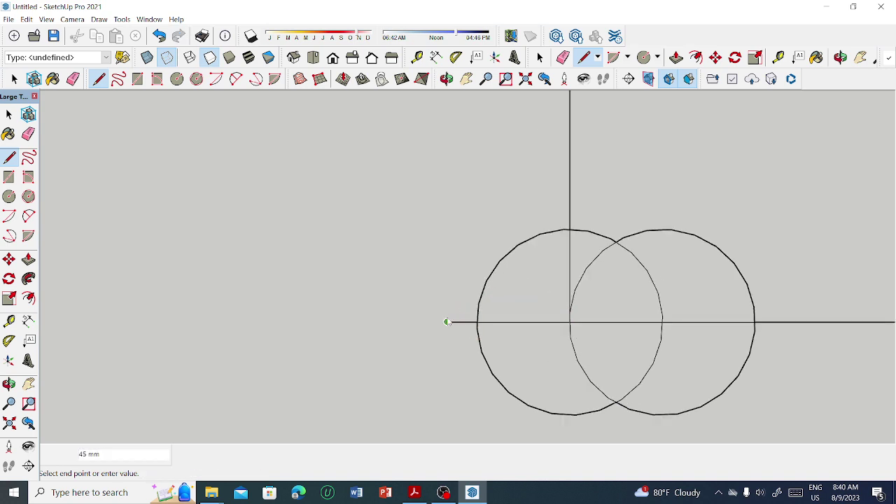
right_click(447, 322)
click(445, 321)
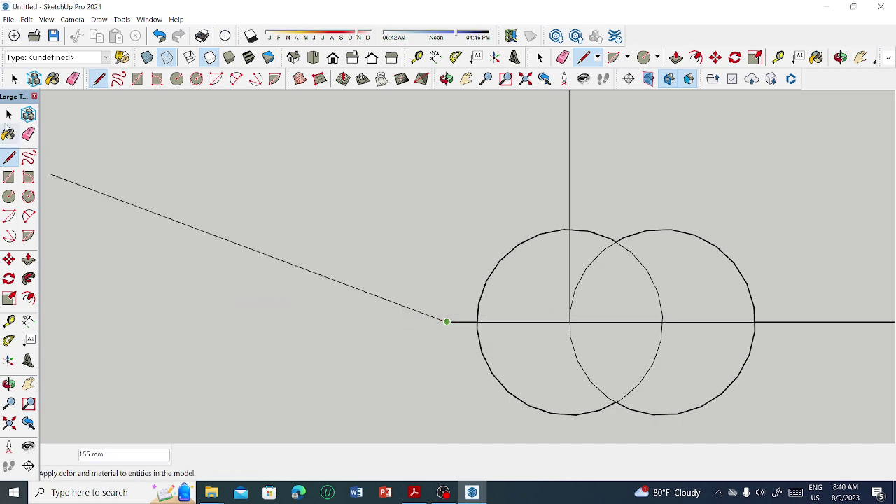
click(28, 134)
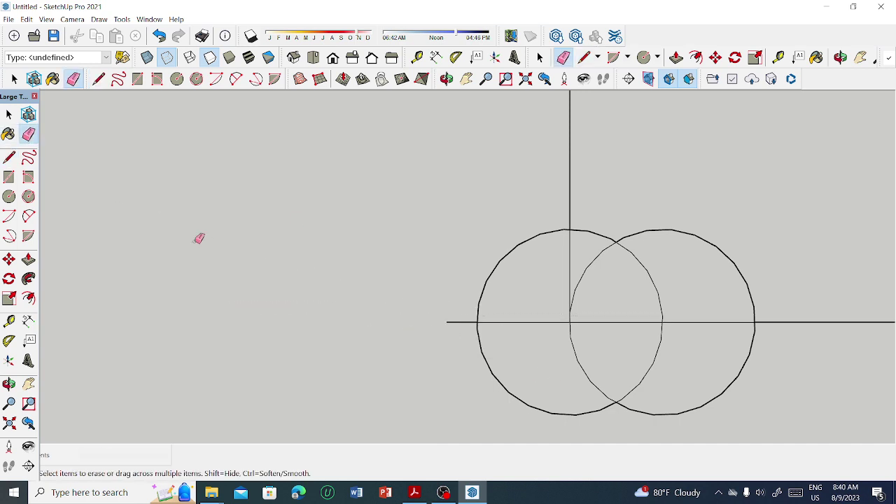
Draw a third radius-34 circle at the left axis crossing of the middle circle
click(8, 195)
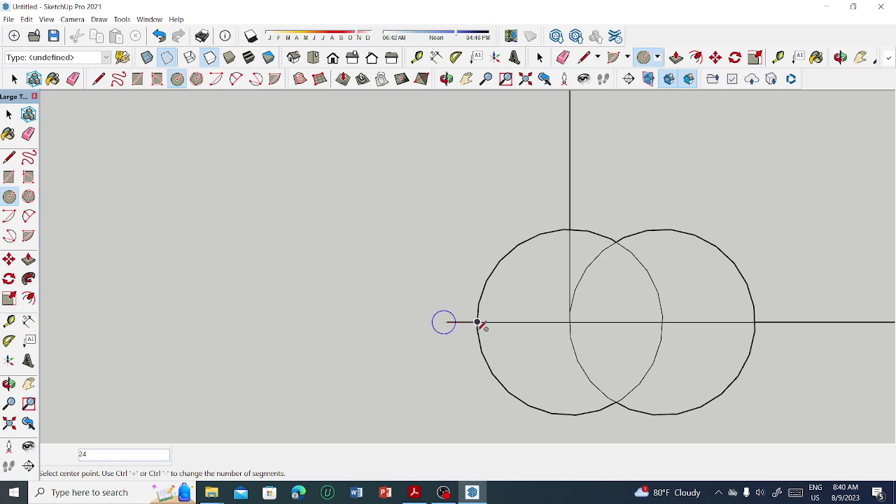
click(476, 322)
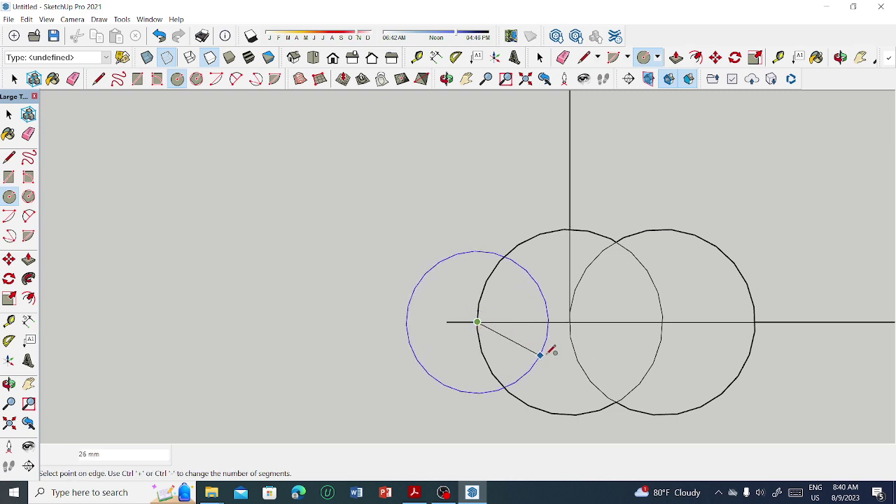
text(34)
key(Return)
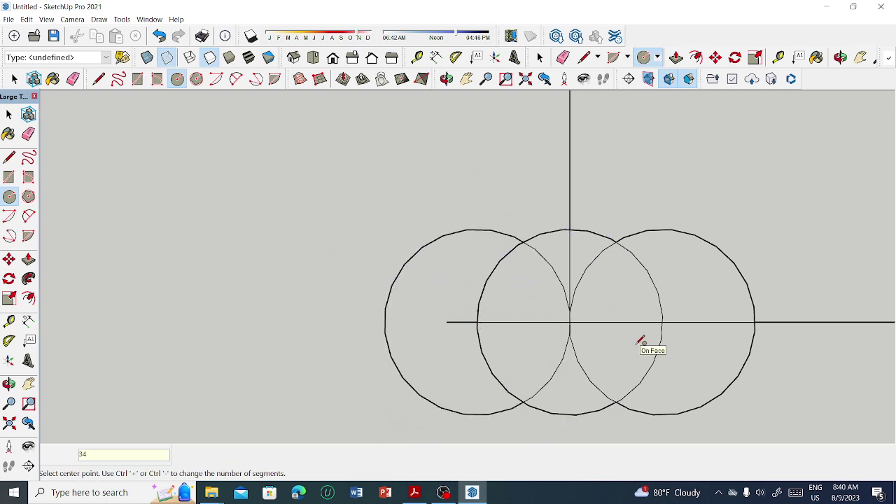
click(9, 157)
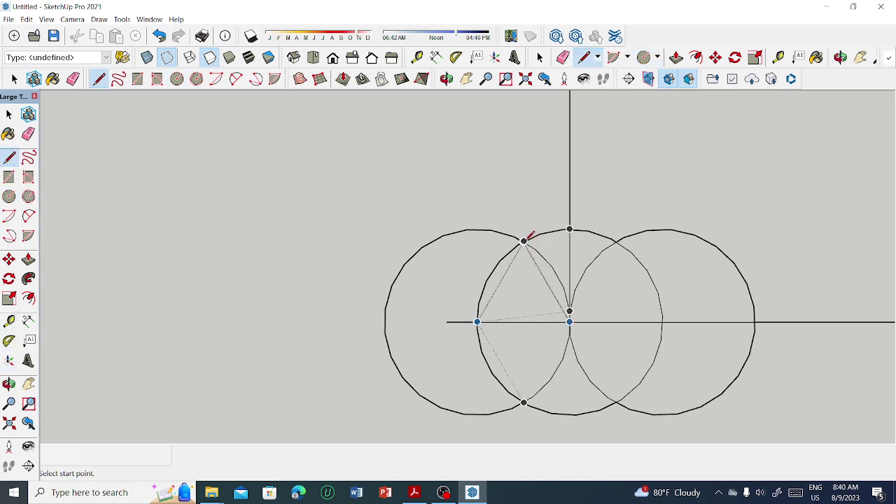
Draw hexagon edges joining the six circle-intersection points inside the middle circle
click(524, 242)
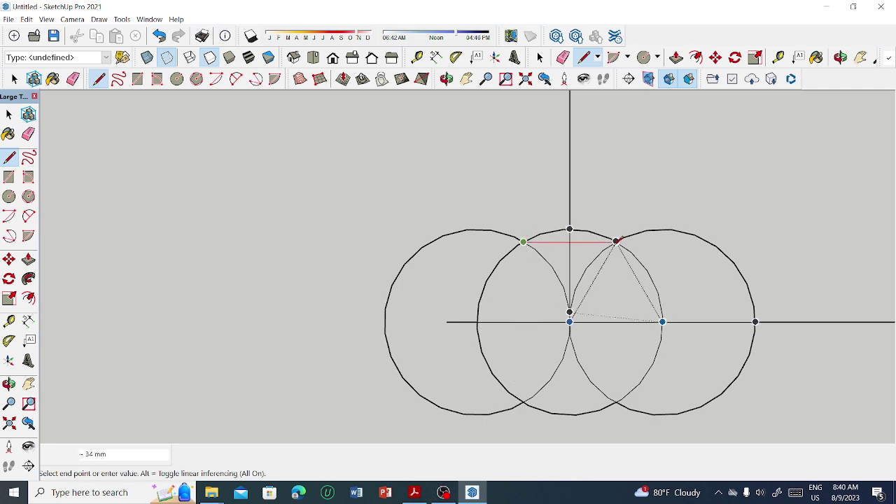
click(616, 241)
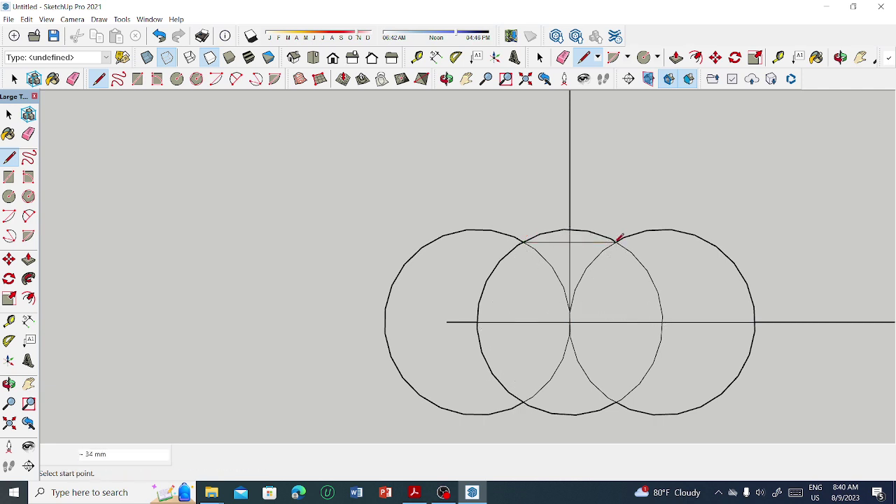
click(662, 322)
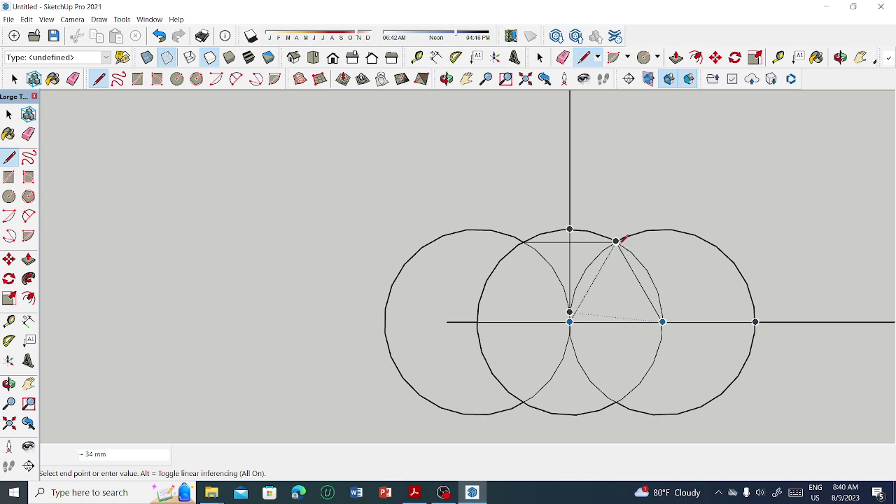
click(615, 242)
click(662, 321)
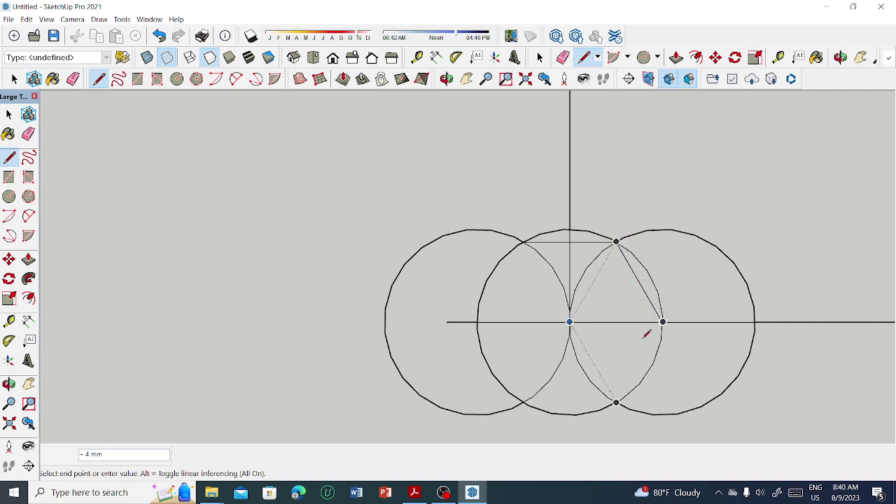
click(616, 402)
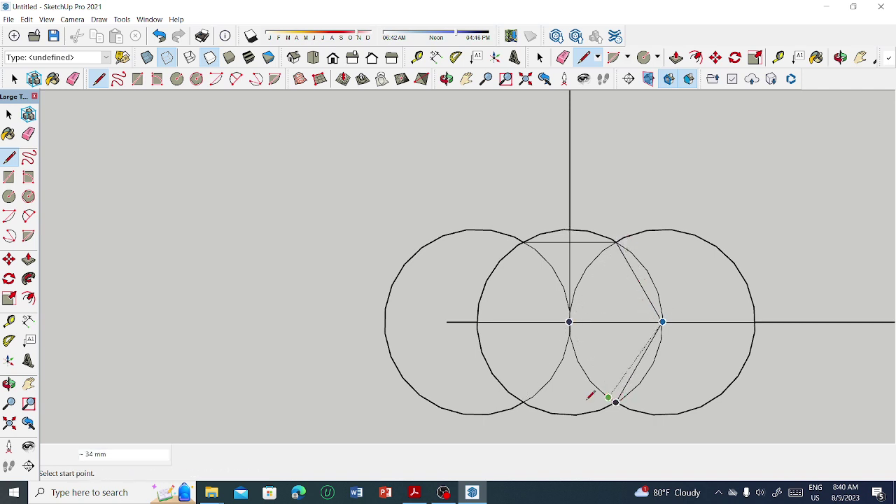
click(523, 402)
click(615, 402)
click(522, 402)
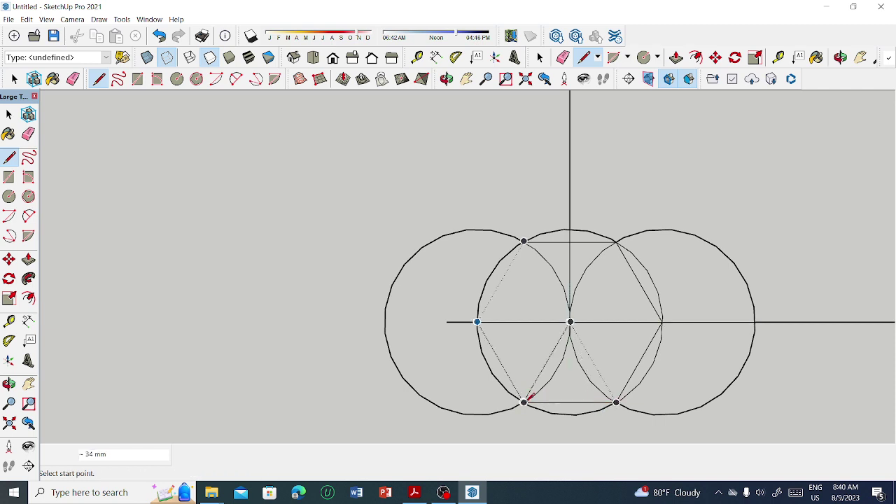
click(477, 321)
click(476, 322)
Close the hexagon at its upper-left corner and orbit to an angled view
click(524, 244)
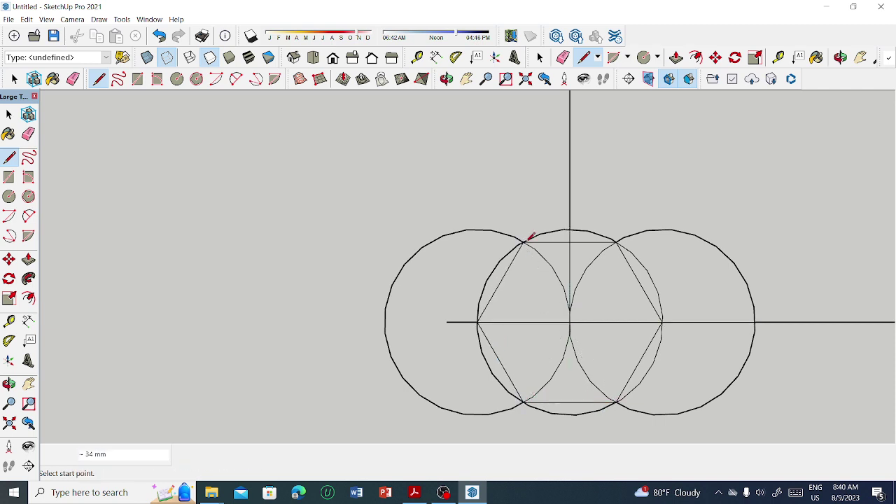
mouse_move(492, 410)
middle_down()
mouse_move(392, 259)
mouse_move(384, 195)
mouse_move(363, 228)
middle_up()
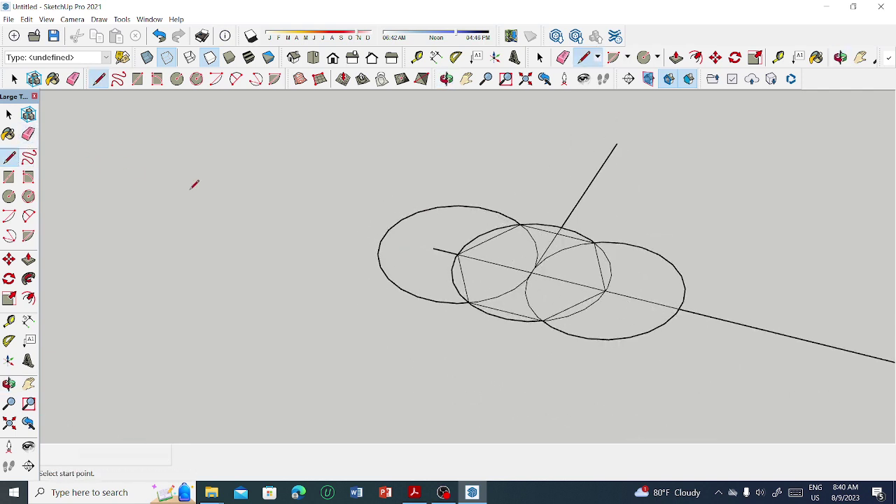
click(28, 134)
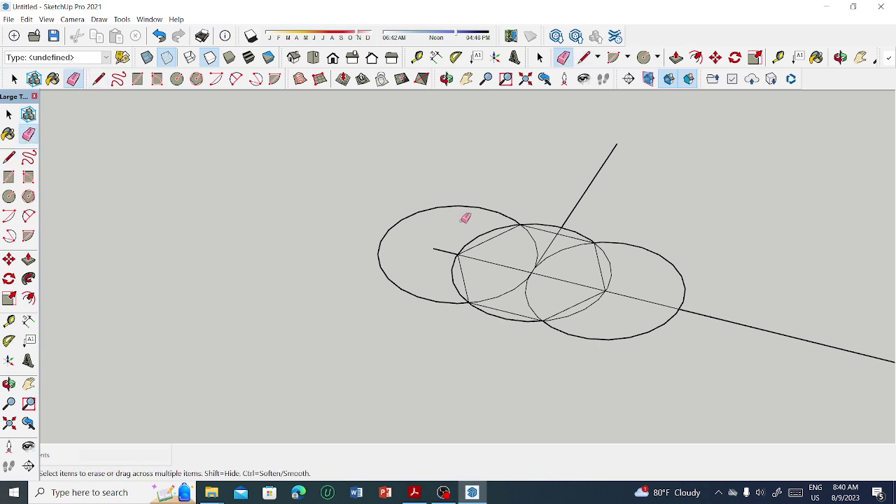
Erase the outer construction arcs and axis stubs surrounding the hexagon
click(660, 250)
click(613, 256)
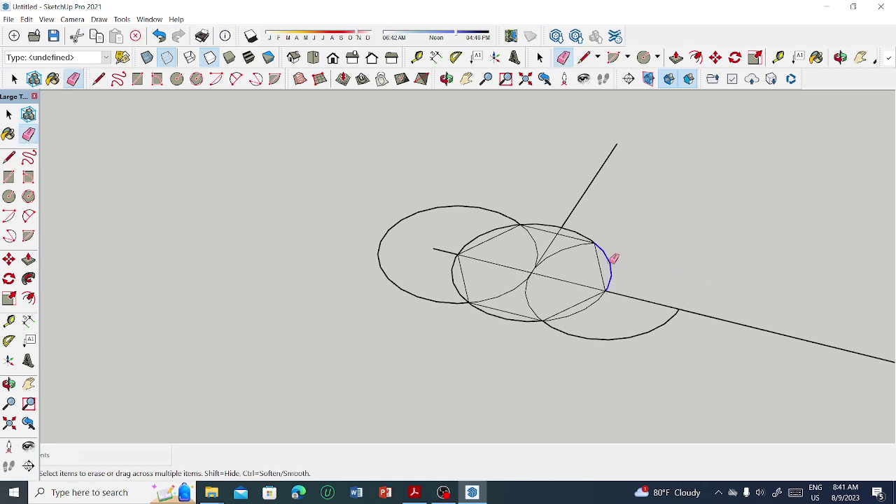
click(609, 338)
click(582, 308)
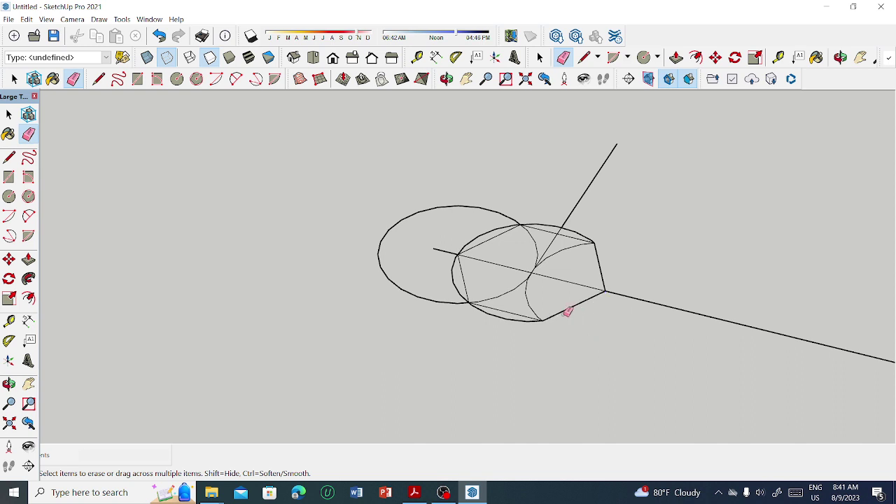
click(496, 312)
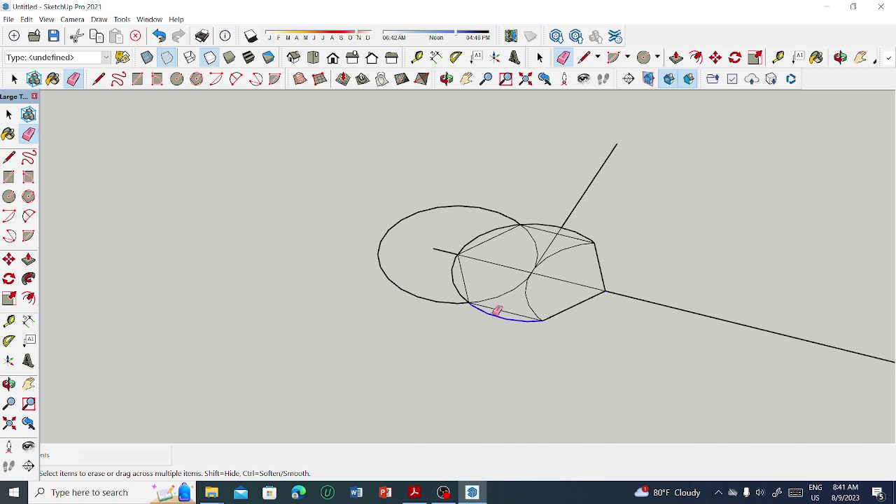
click(455, 282)
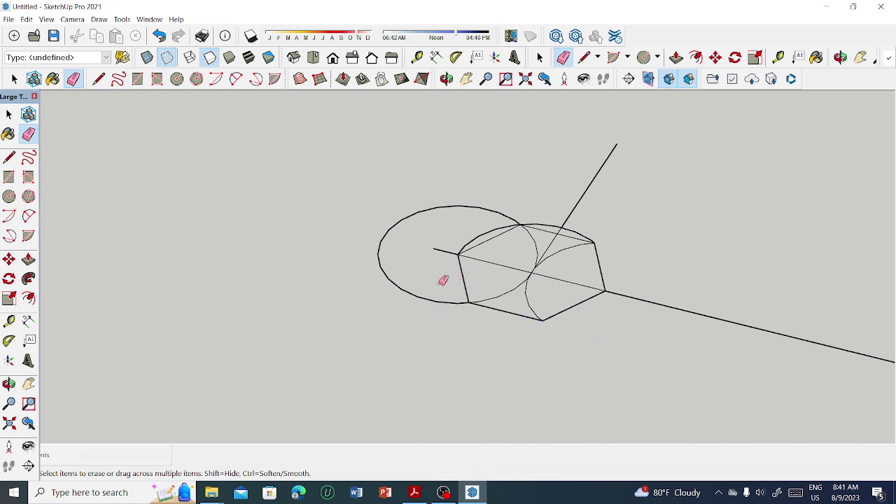
click(439, 299)
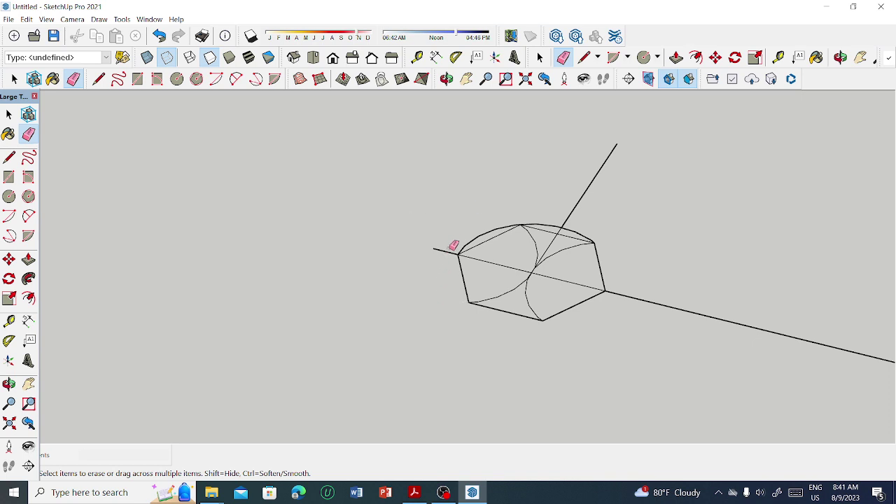
click(449, 251)
click(481, 235)
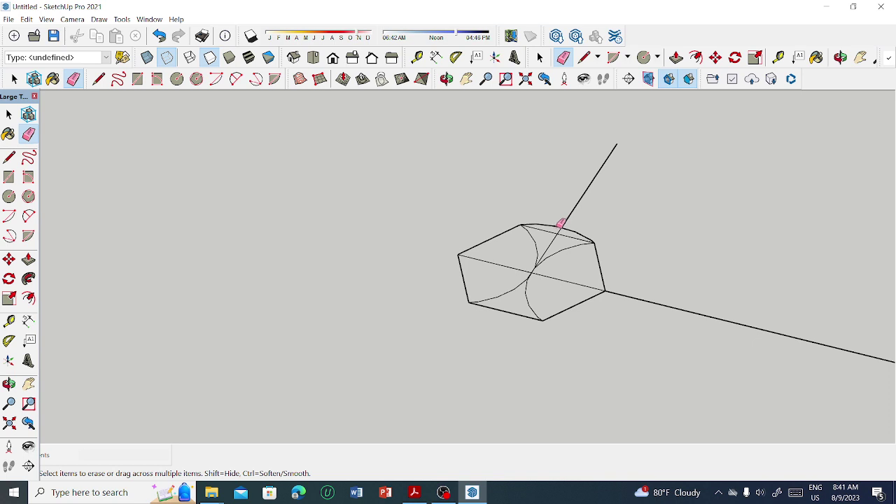
click(560, 224)
click(564, 224)
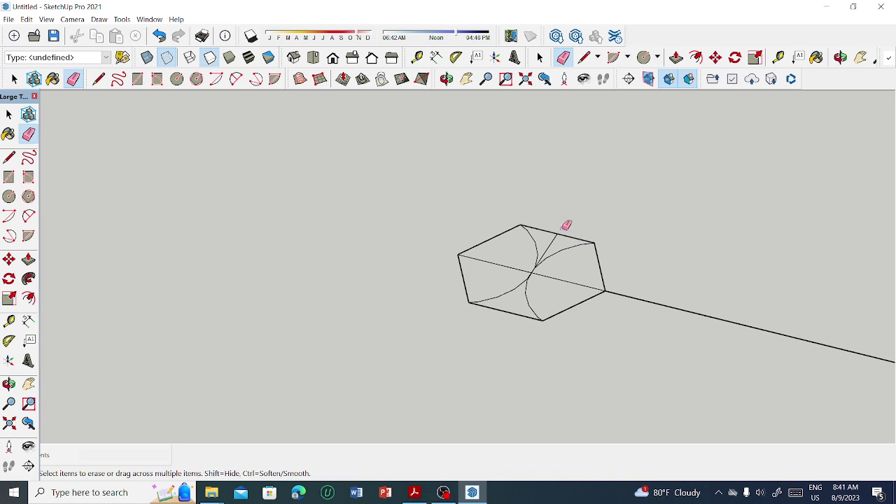
Erase the remaining inner arcs, diagonal and long stray edge, then orbit to the hexagon face-on
scroll(533, 272, up, 2)
click(598, 239)
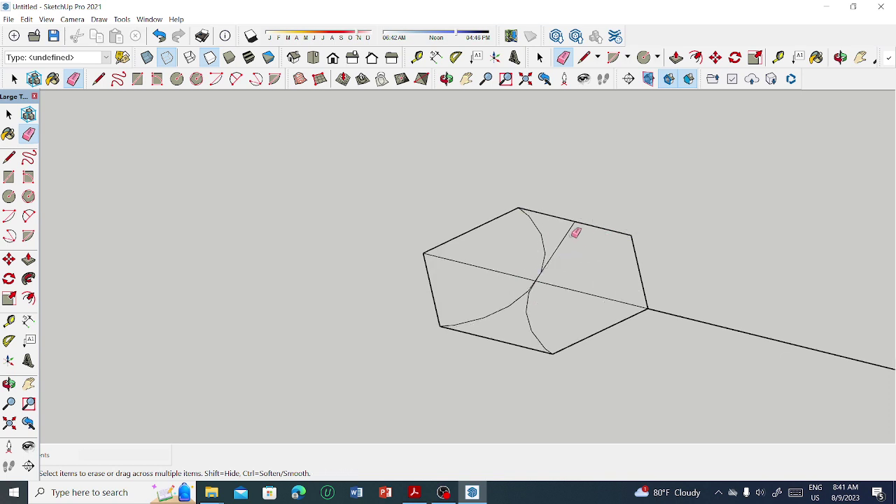
click(570, 231)
click(544, 229)
click(529, 303)
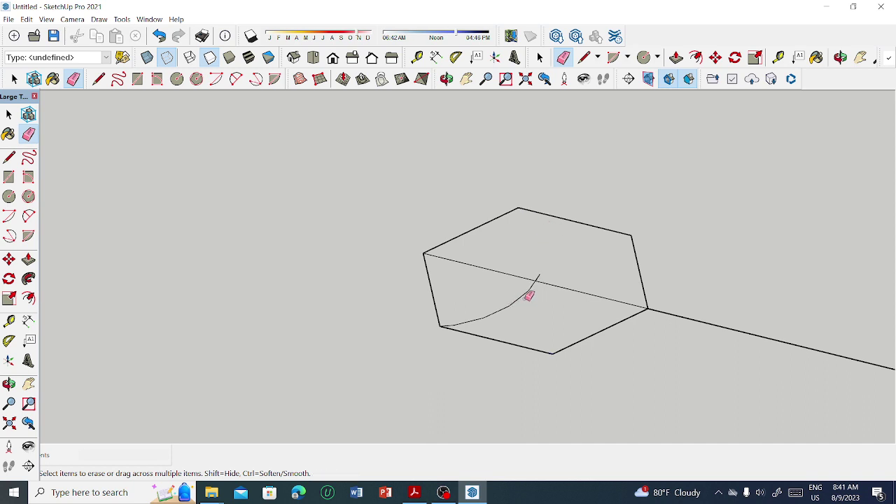
click(529, 290)
click(542, 280)
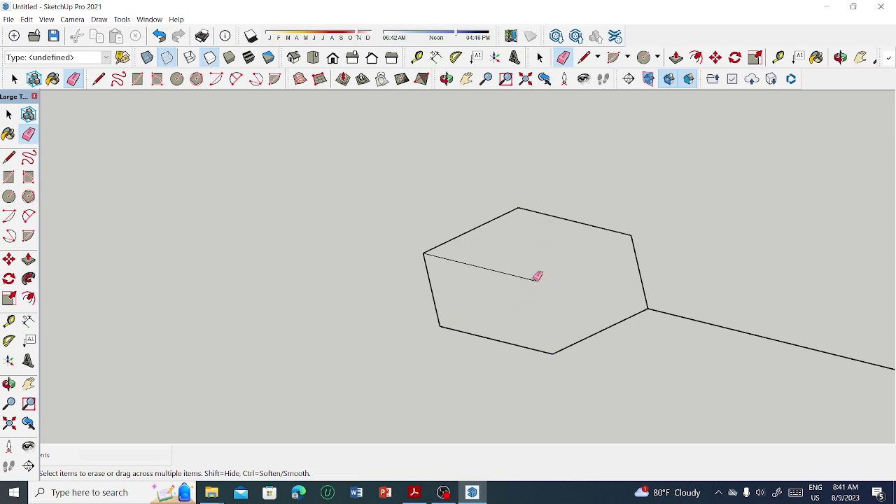
click(537, 280)
click(539, 280)
click(678, 310)
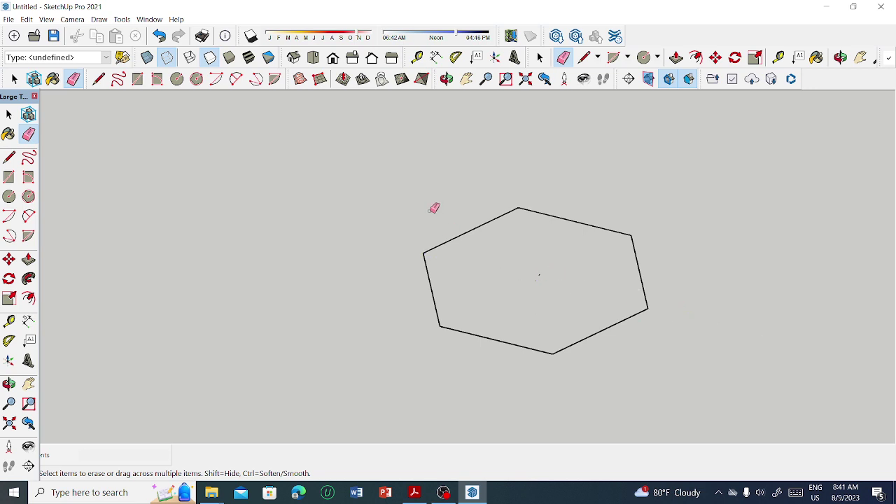
scroll(420, 210, up, 2)
scroll(410, 162, down, 3)
mouse_move(425, 209)
middle_down()
mouse_move(496, 336)
mouse_move(385, 278)
mouse_move(497, 122)
mouse_move(448, 242)
middle_up()
key(e)
scroll(447, 242, up, 2)
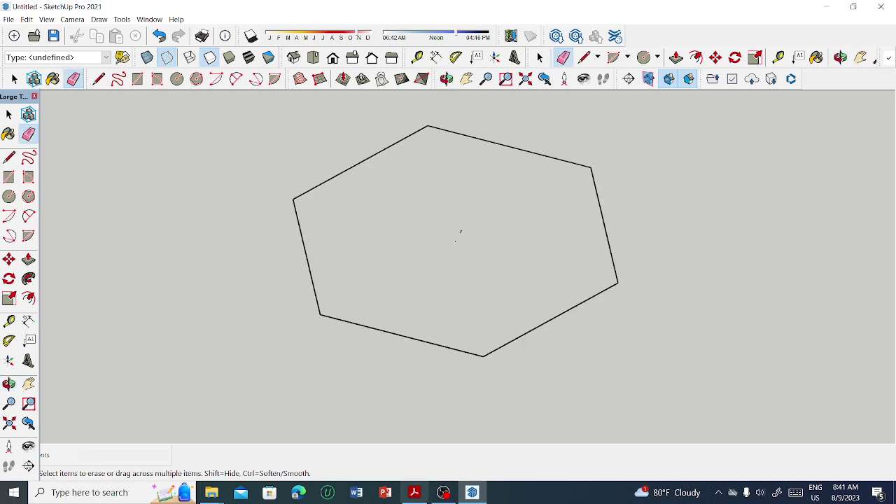
click(416, 493)
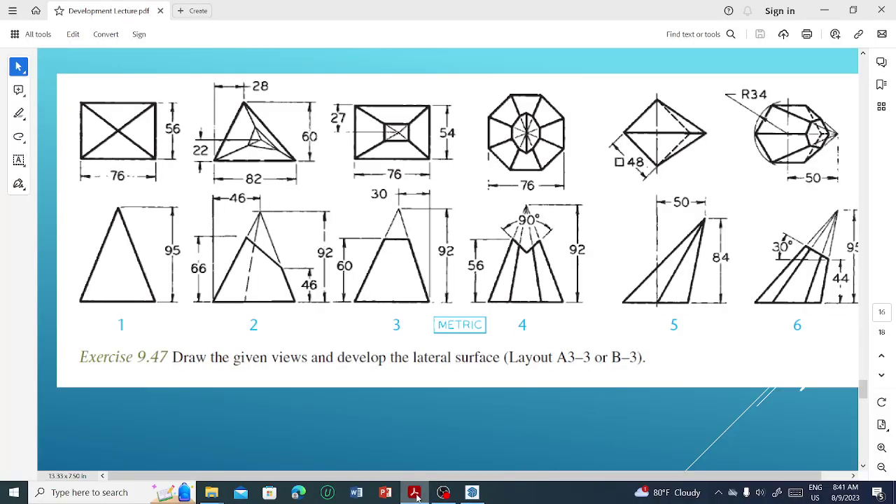
click(416, 494)
click(416, 495)
scroll(644, 311, down, 1)
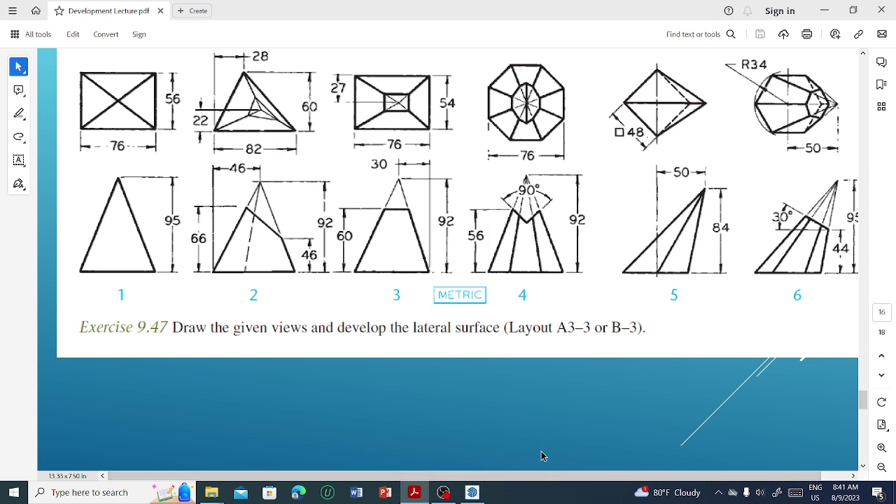
Return to SketchUp and tilt the view around the hexagon
click(472, 491)
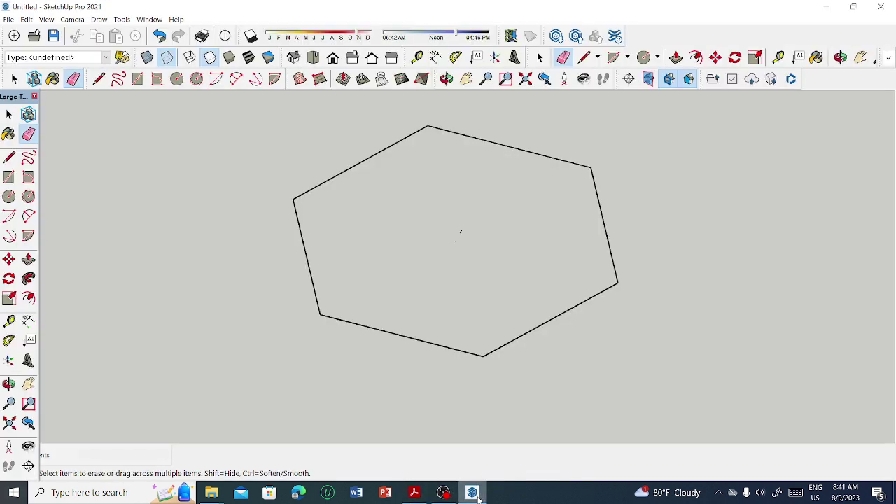
mouse_move(591, 400)
middle_down()
mouse_move(509, 406)
mouse_move(609, 390)
mouse_move(818, 319)
mouse_move(606, 441)
mouse_move(449, 357)
middle_up()
scroll(449, 358, down, 3)
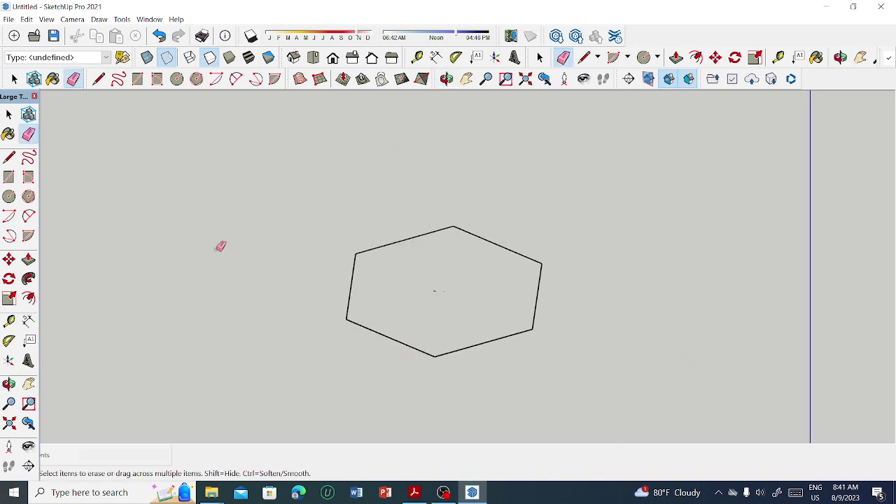
mouse_move(388, 336)
middle_down()
mouse_move(316, 365)
mouse_move(230, 350)
mouse_move(222, 434)
mouse_move(105, 294)
middle_up()
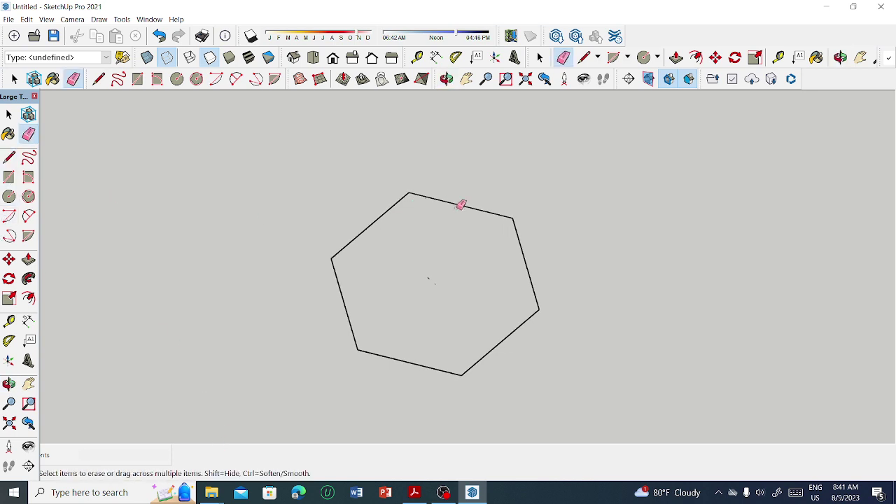
Start a new line at the hexagon's centre point
click(10, 157)
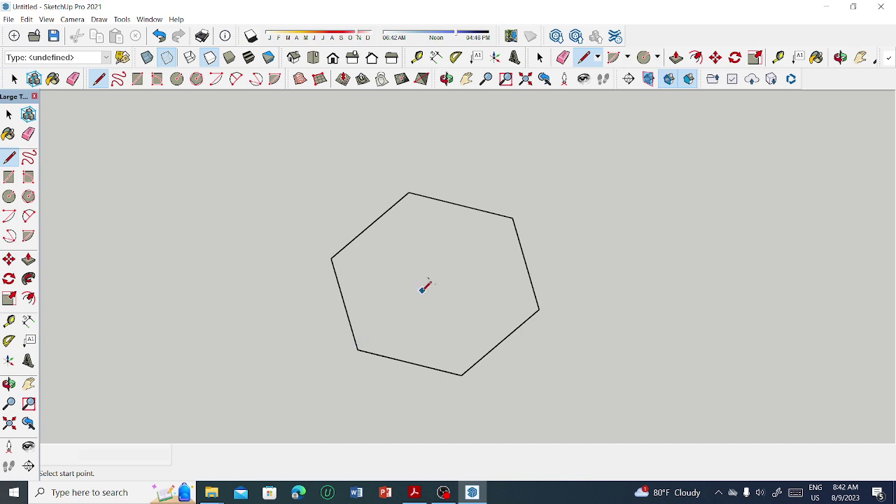
scroll(431, 275, up, 2)
scroll(427, 277, up, 2)
scroll(438, 262, up, 2)
scroll(443, 246, up, 2)
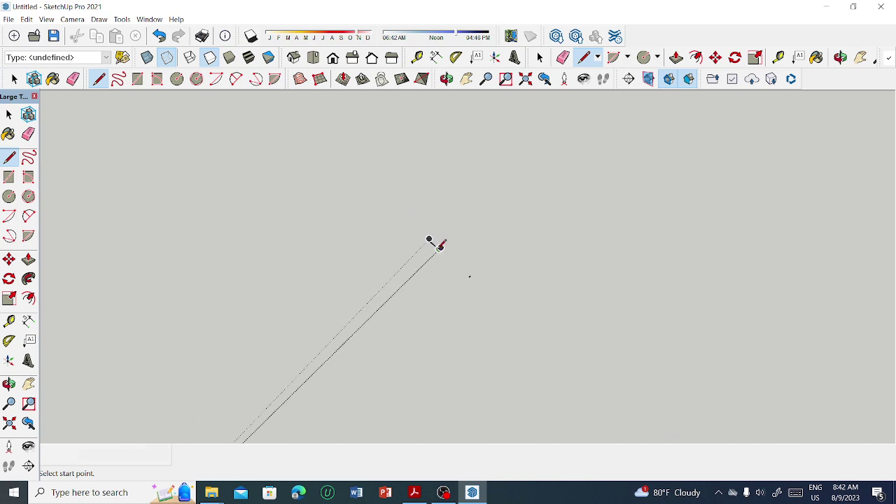
scroll(438, 245, up, 2)
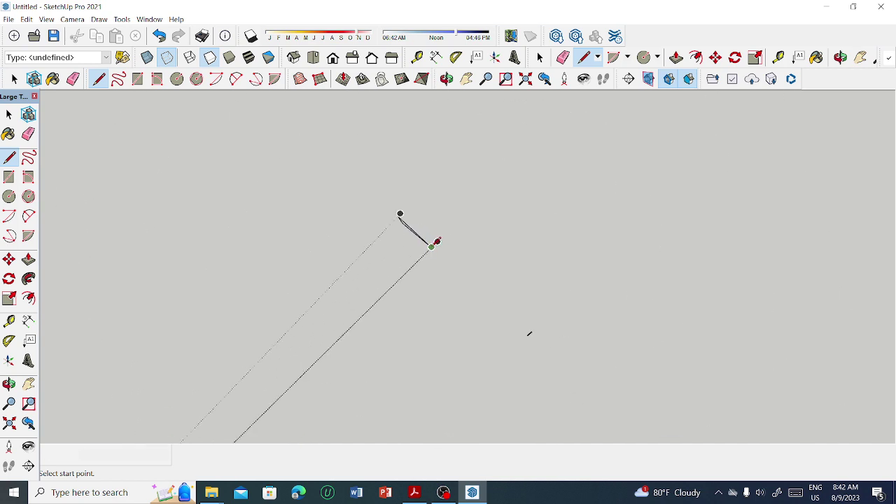
scroll(436, 244, up, 2)
scroll(434, 243, up, 2)
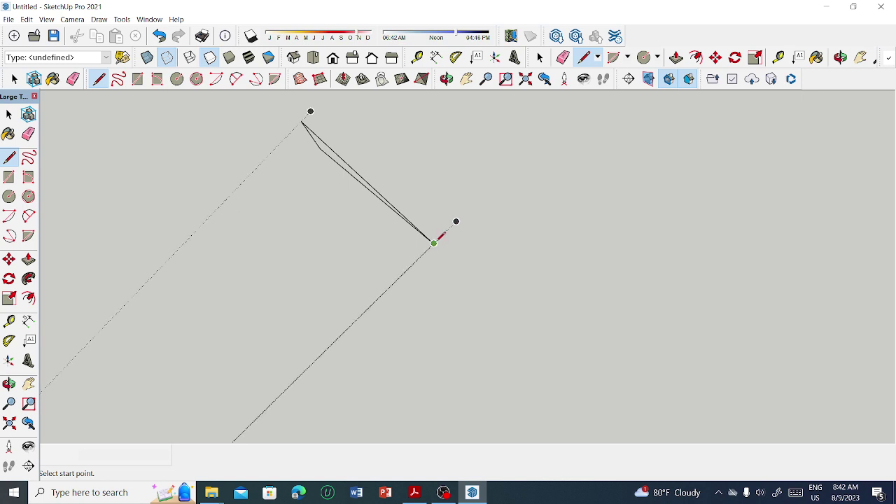
click(433, 243)
scroll(432, 224, down, 3)
scroll(432, 216, down, 2)
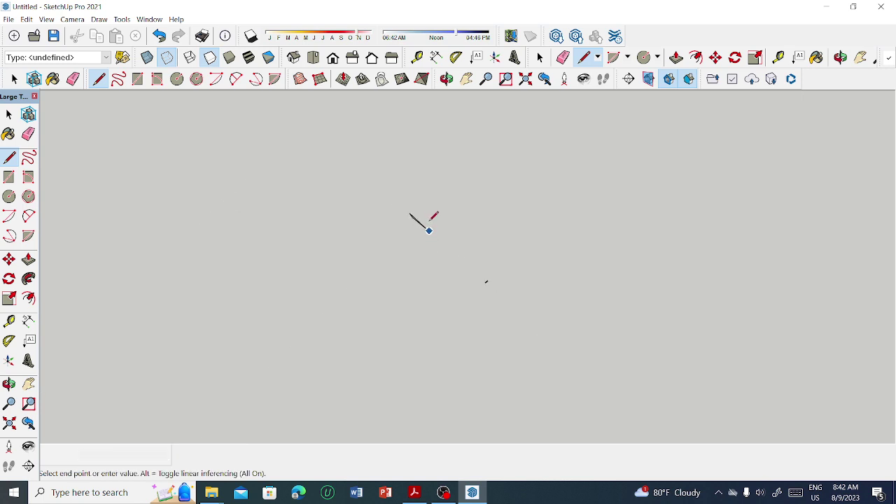
scroll(434, 212, up, 5)
scroll(433, 221, down, 2)
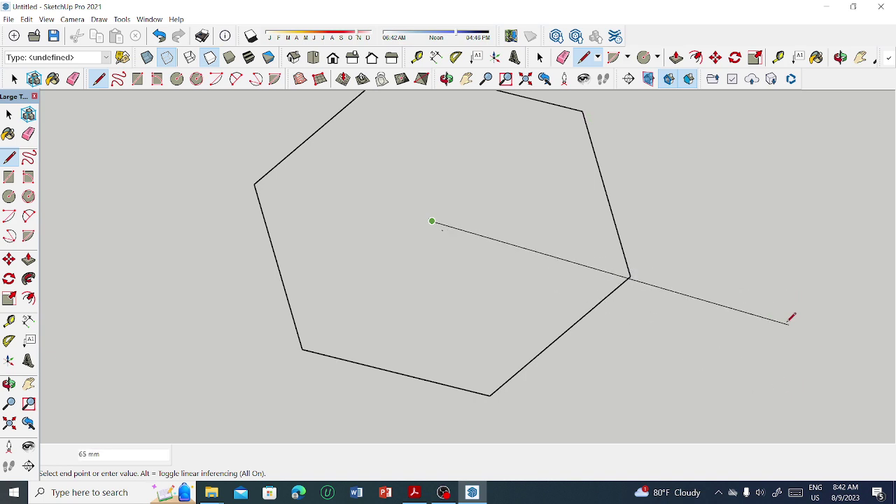
scroll(709, 309, down, 2)
scroll(631, 268, down, 1)
scroll(628, 268, down, 3)
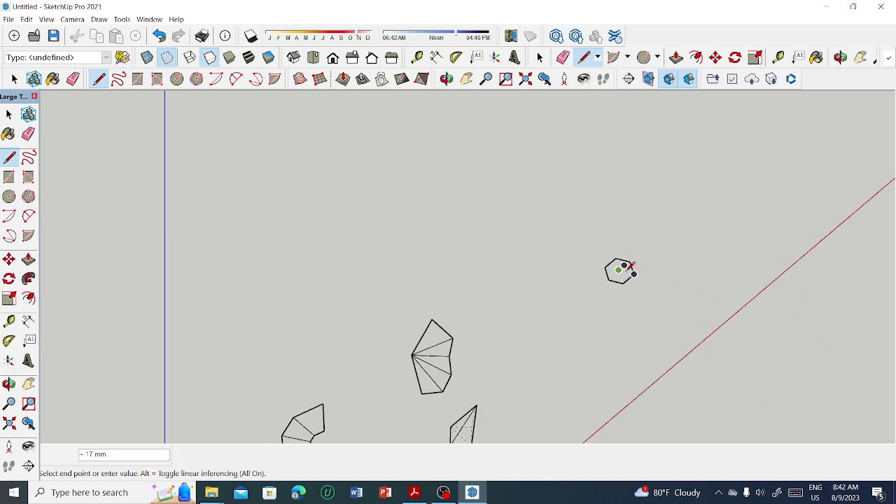
scroll(626, 268, down, 1)
scroll(625, 269, down, 1)
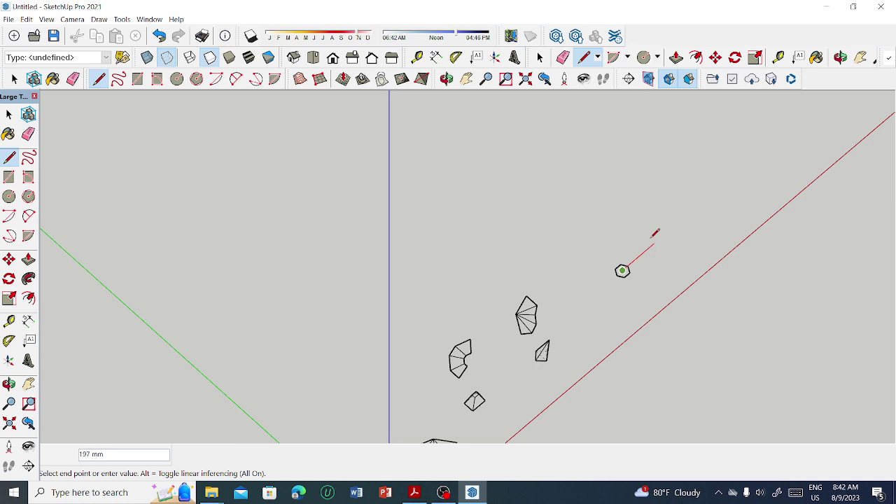
scroll(654, 233, up, 2)
scroll(654, 237, up, 1)
scroll(652, 237, up, 1)
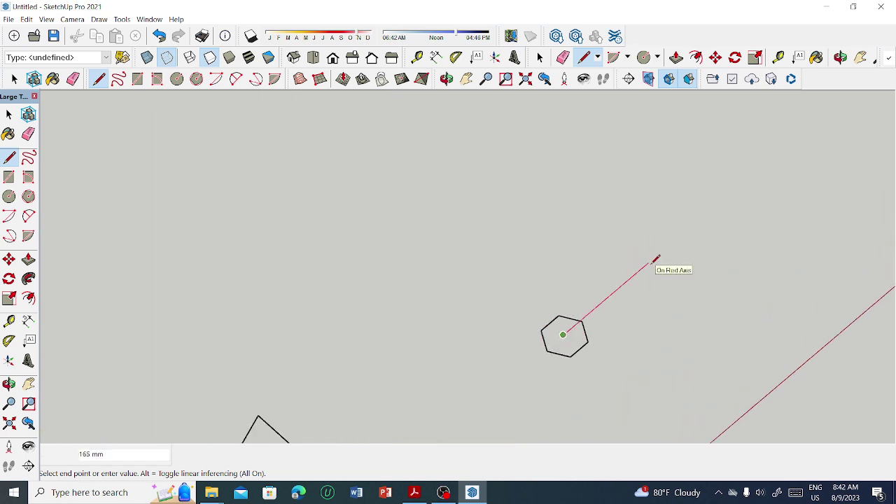
Draw a 50 mm edge along the red axis, then a 95 mm vertical edge up to the apex
text(50)
key(Return)
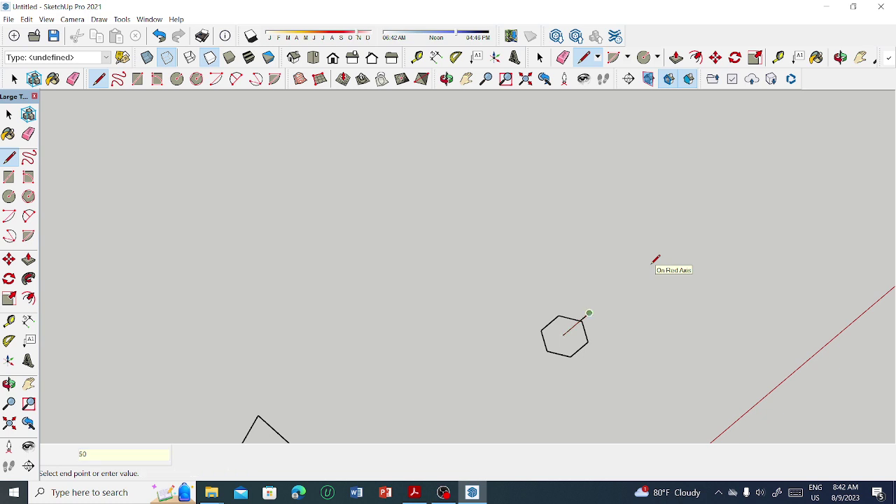
mouse_move(692, 334)
middle_down()
mouse_move(292, 246)
mouse_move(460, 337)
middle_up()
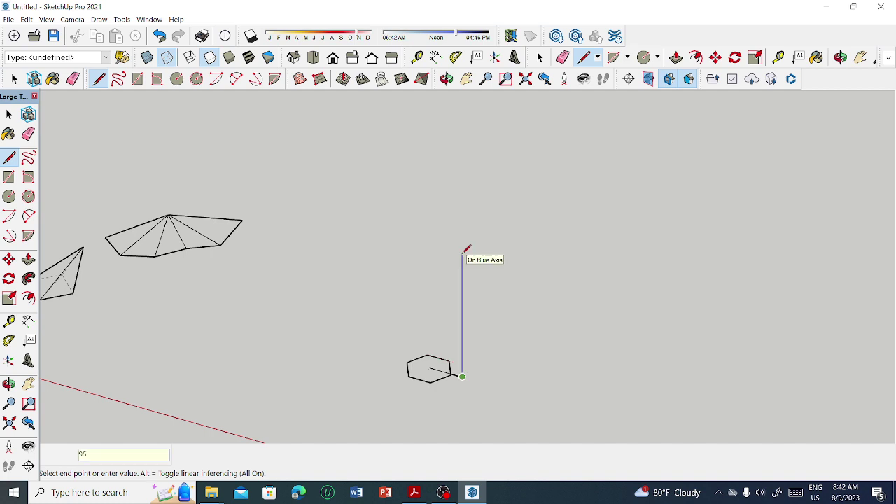
key(Return)
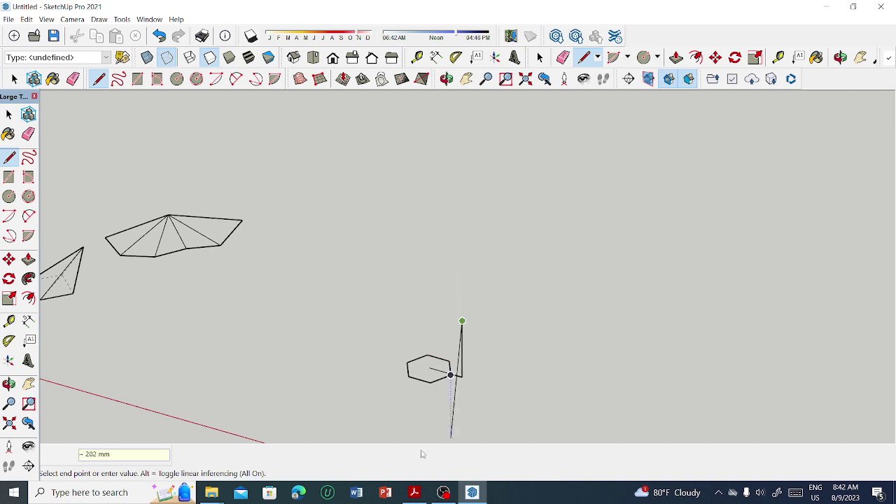
Connect the apex to the hexagon's corners with slanted edges
scroll(418, 407, up, 5)
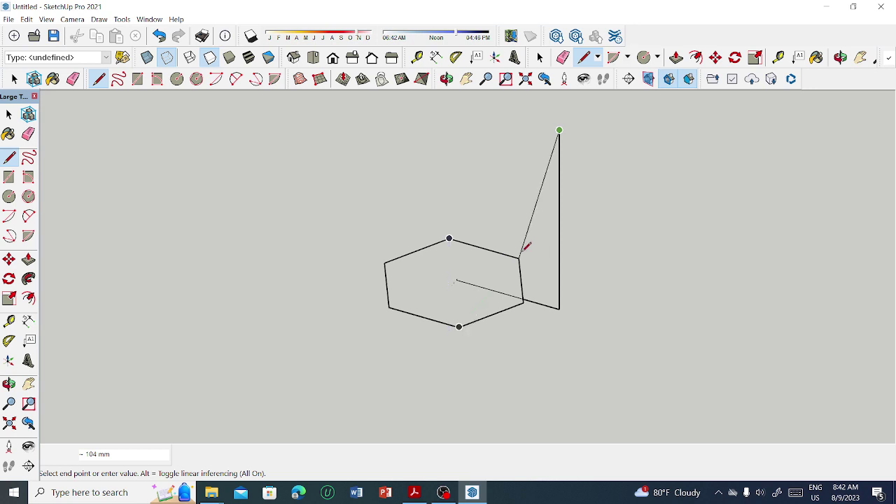
click(519, 258)
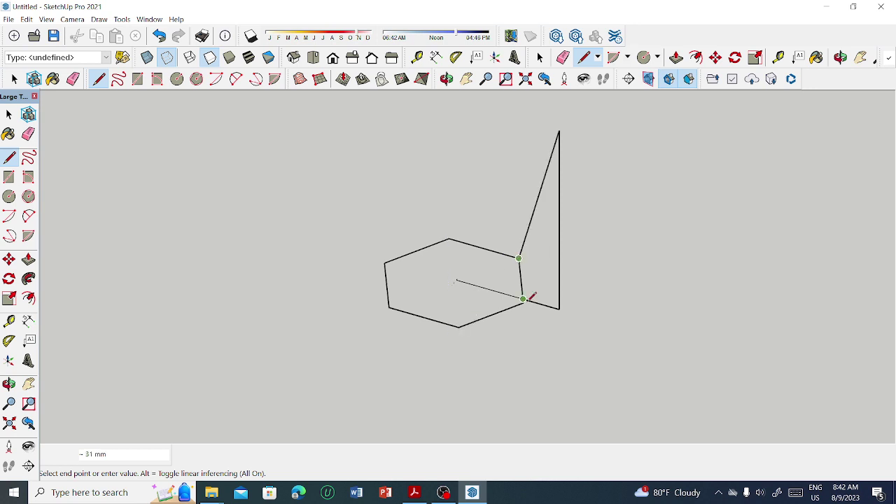
click(523, 299)
click(558, 130)
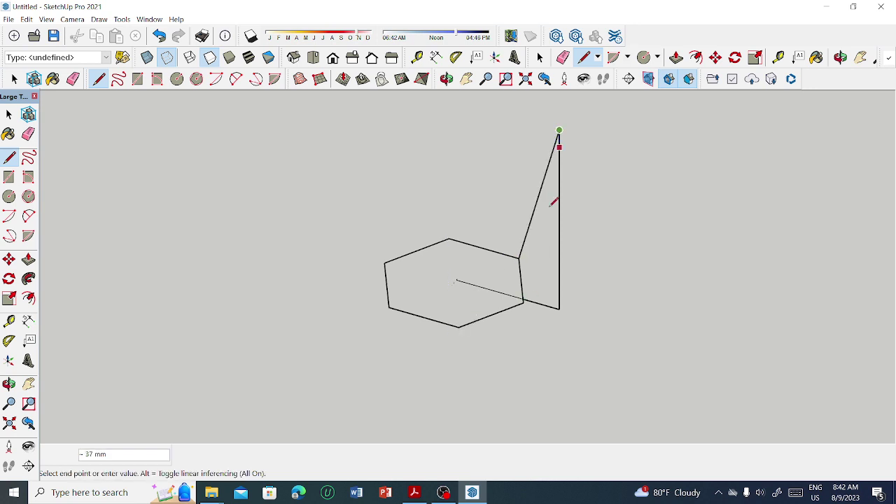
click(523, 301)
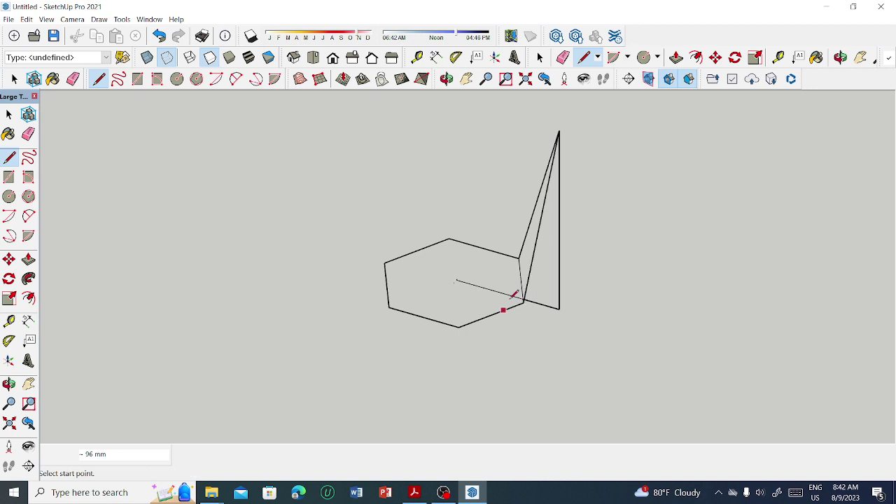
click(559, 131)
click(460, 326)
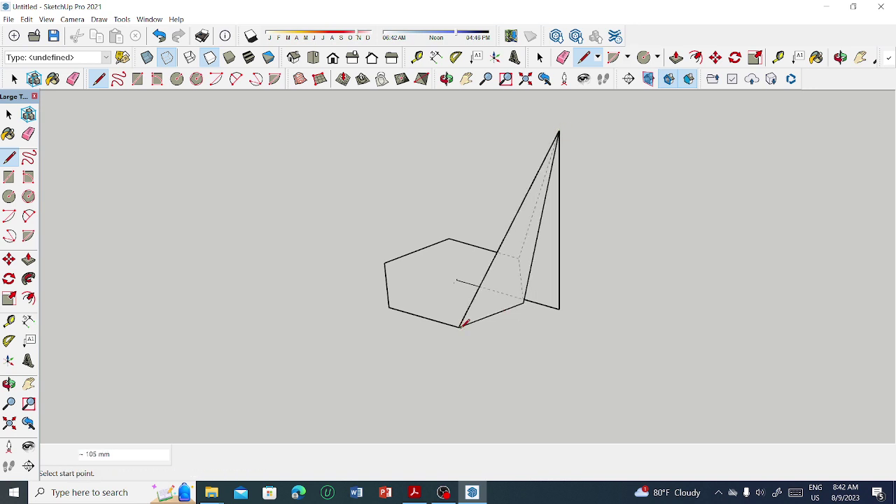
click(559, 129)
click(388, 306)
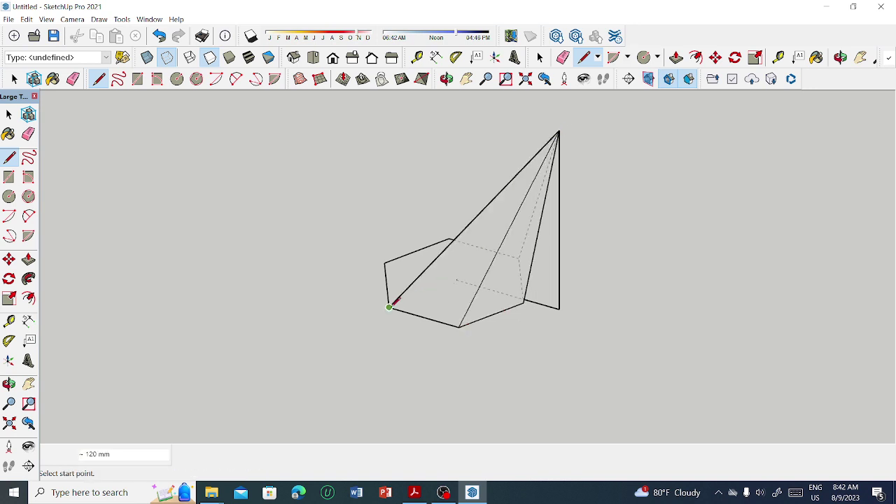
click(559, 130)
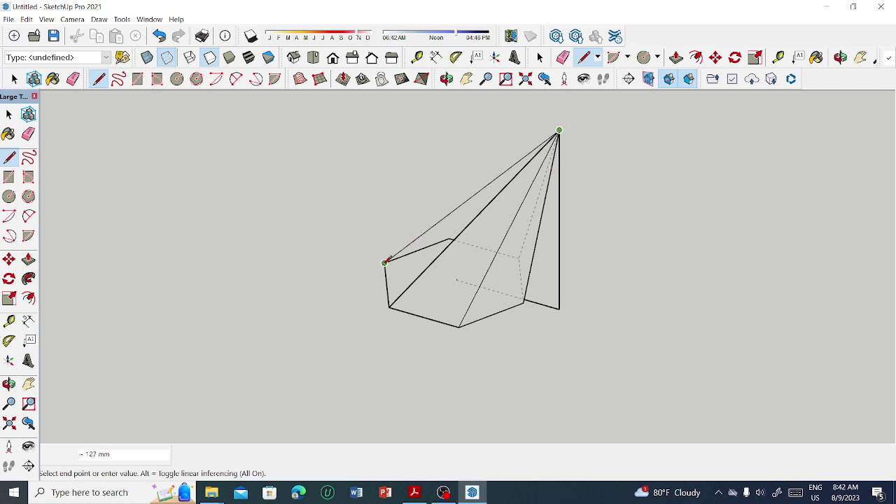
click(385, 263)
Draw the last slanted edge from the apex to the remaining base corner
mouse_move(387, 262)
middle_down()
mouse_move(628, 322)
mouse_move(714, 326)
middle_up()
scroll(693, 329, down, 5)
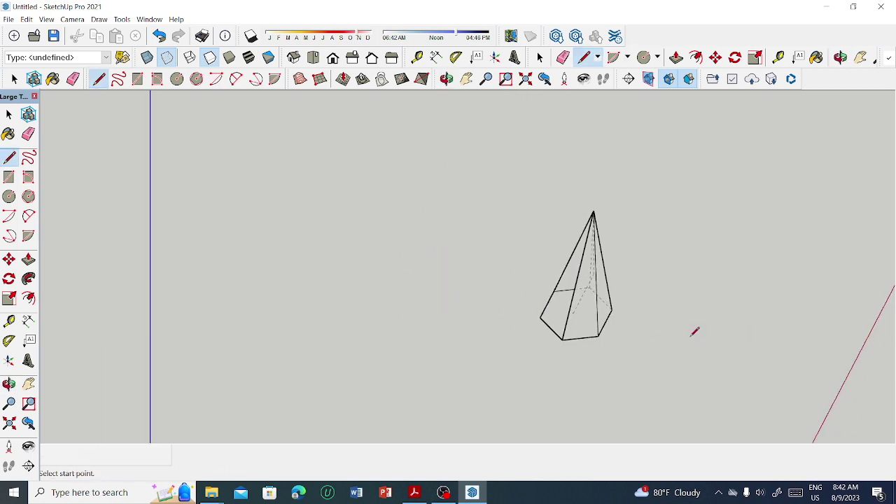
scroll(614, 208, down, 1)
scroll(607, 214, up, 3)
click(604, 206)
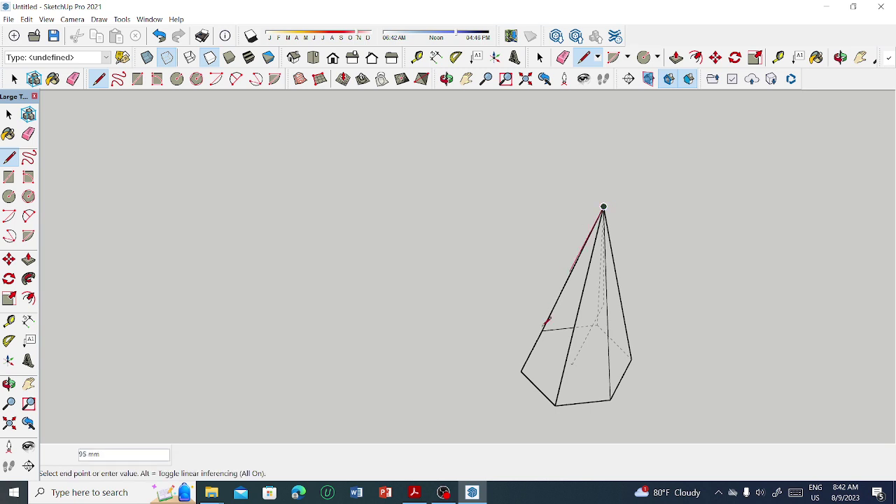
click(521, 371)
mouse_move(521, 371)
middle_down()
mouse_move(784, 407)
mouse_move(588, 350)
middle_up()
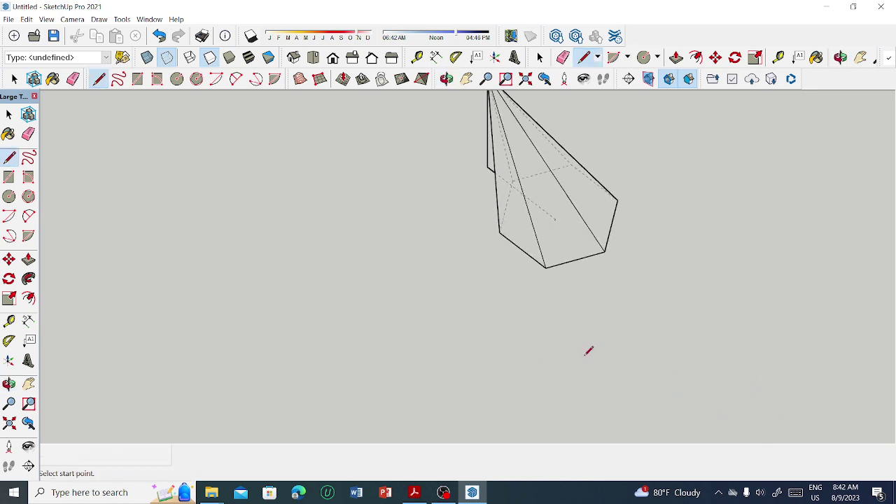
scroll(588, 350, down, 2)
Switch to Monochrome face style and inspect the shaded pyramid from several angles
click(268, 57)
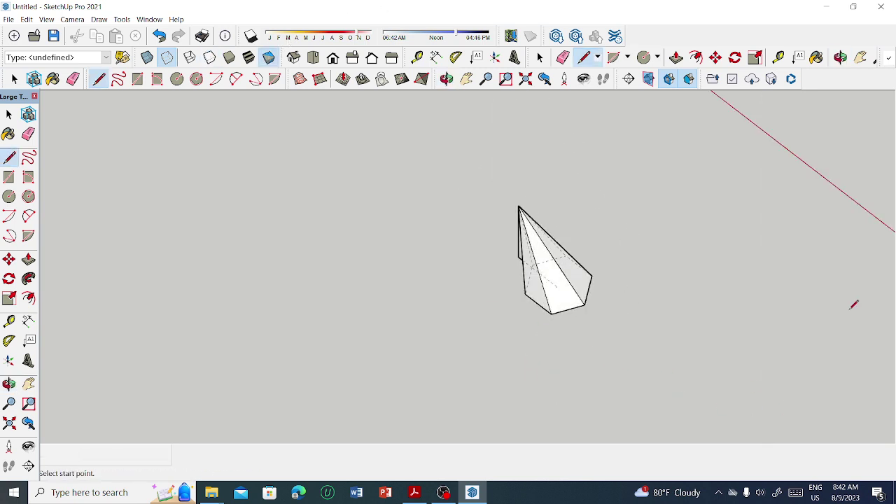
mouse_move(854, 304)
middle_down()
mouse_move(335, 366)
mouse_move(315, 398)
middle_up()
scroll(322, 385, up, 2)
scroll(413, 372, up, 2)
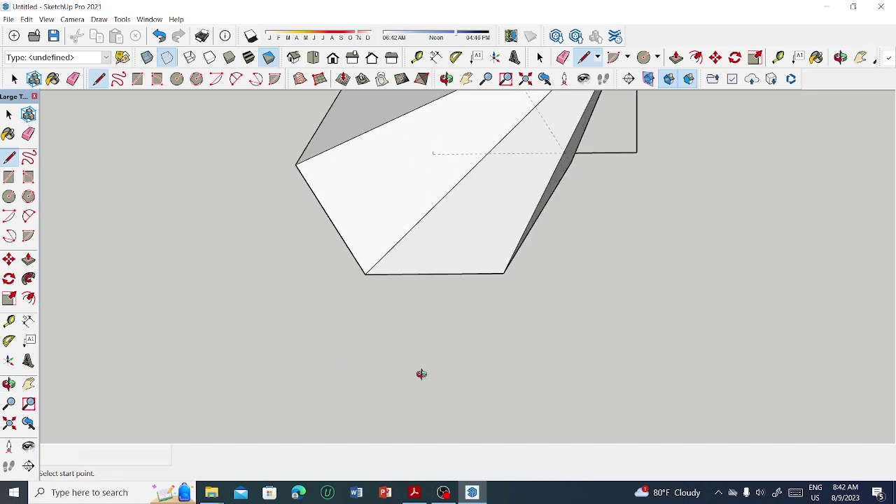
scroll(424, 373, down, 3)
scroll(428, 375, down, 1)
mouse_move(521, 327)
middle_down()
mouse_move(378, 250)
mouse_move(384, 278)
middle_up()
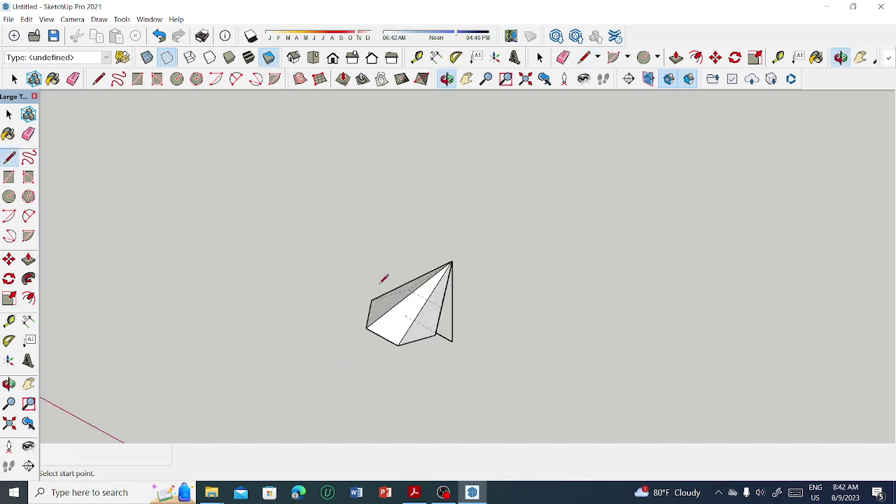
scroll(420, 296, up, 3)
scroll(410, 304, up, 2)
Erase the vertical helper edge and the two construction lines on the base
click(29, 134)
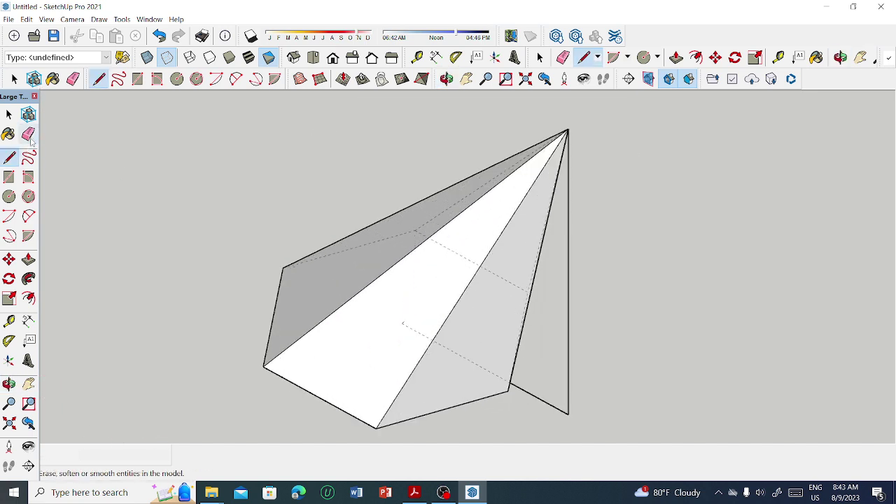
click(569, 322)
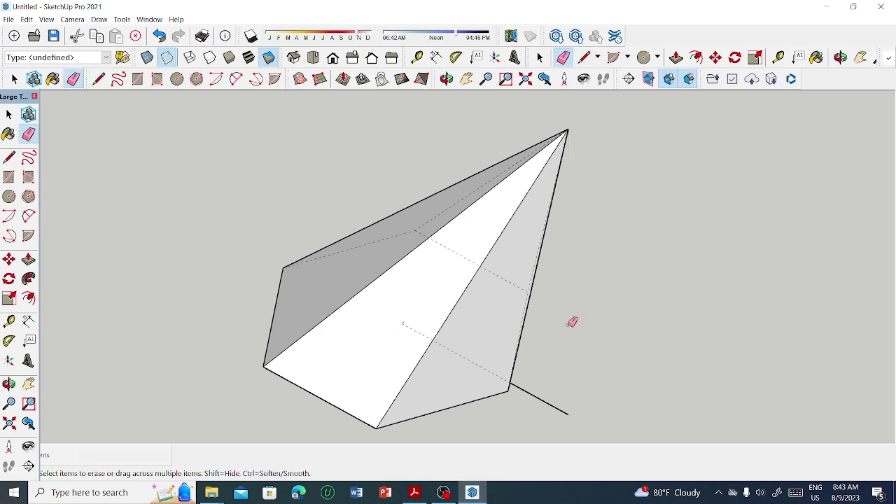
right_click(576, 385)
click(599, 309)
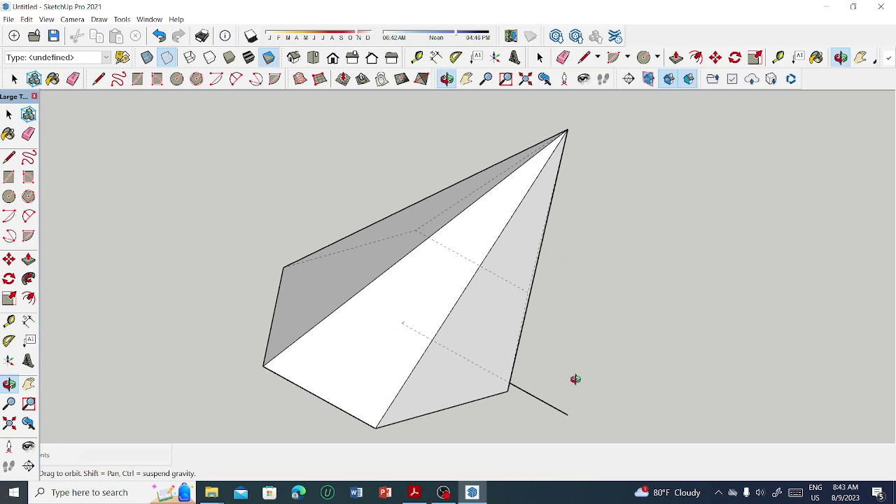
mouse_move(575, 380)
mouse_down()
mouse_move(326, 336)
mouse_move(415, 348)
mouse_move(444, 380)
mouse_move(516, 229)
mouse_move(532, 102)
mouse_move(536, 119)
mouse_up()
scroll(536, 133, up, 2)
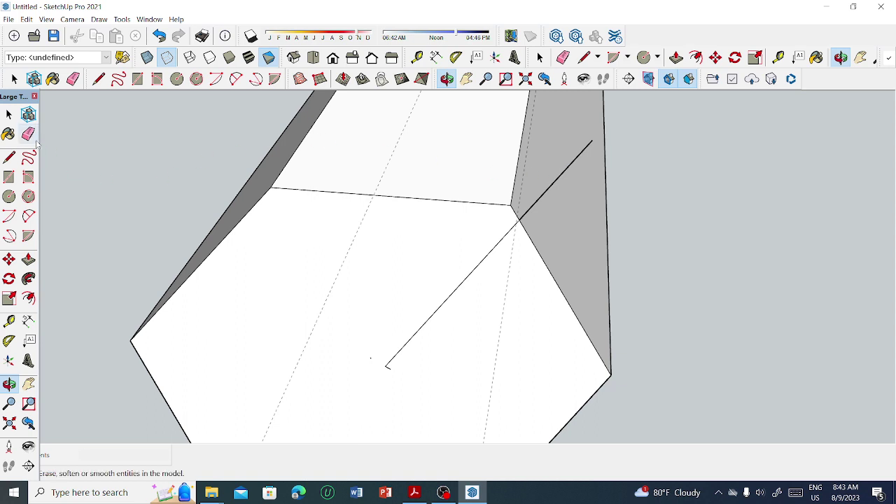
click(28, 134)
click(575, 161)
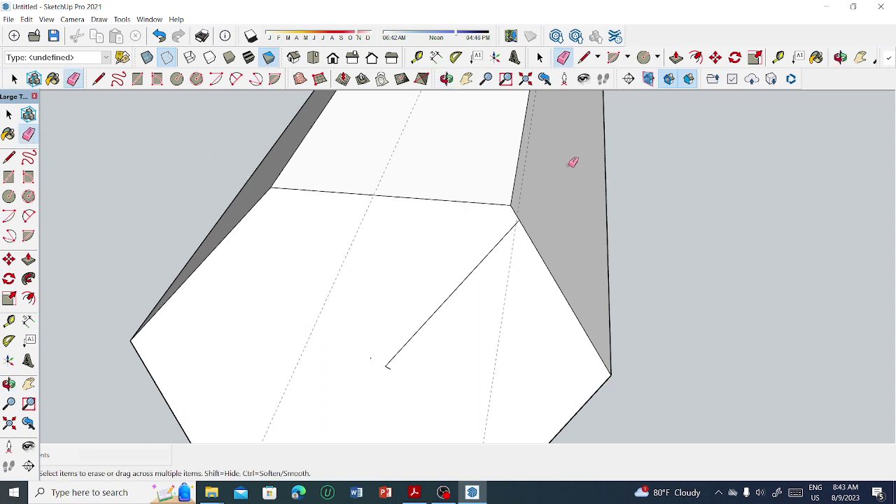
click(499, 245)
Reverse the base face, check the whole pyramid, and bring the exercise PDF forward
right_click(422, 333)
click(446, 361)
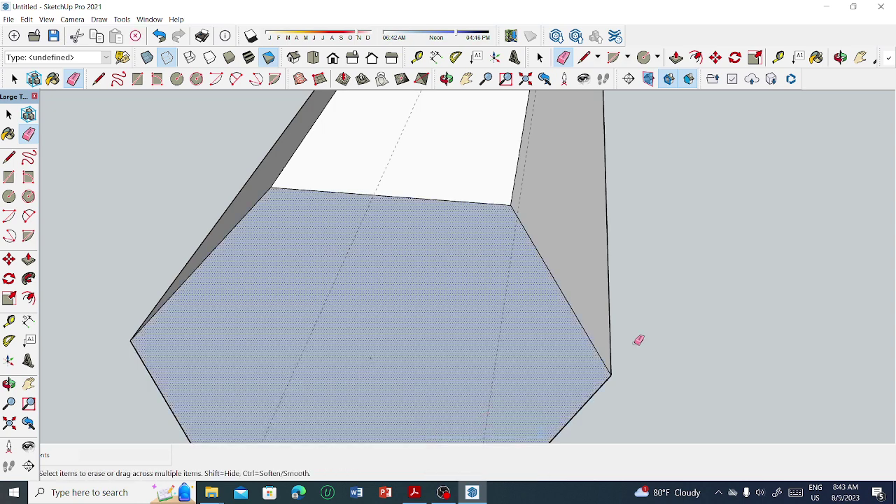
key(Escape)
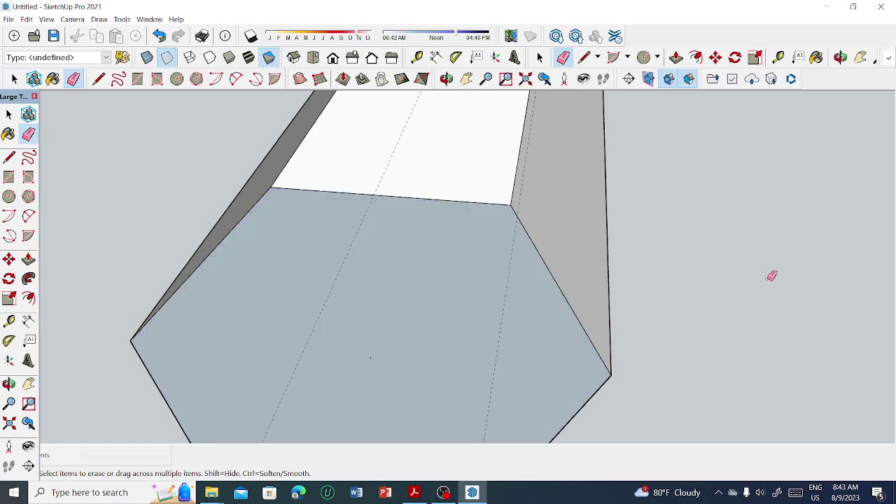
scroll(706, 265, down, 5)
middle_drag(709, 268, 770, 244)
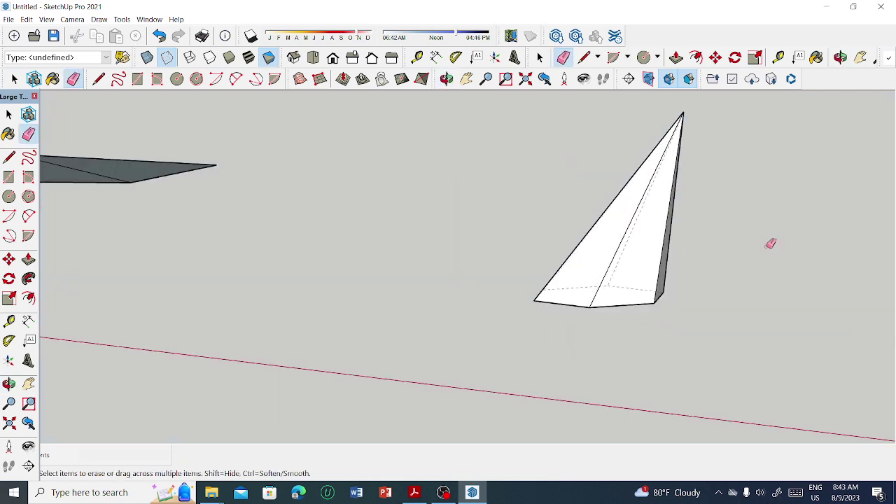
scroll(773, 210, down, 3)
mouse_move(776, 180)
middle_down()
mouse_move(739, 193)
mouse_move(662, 282)
mouse_move(802, 282)
mouse_move(780, 278)
middle_up()
scroll(741, 308, up, 2)
scroll(600, 244, up, 2)
scroll(520, 180, down, 3)
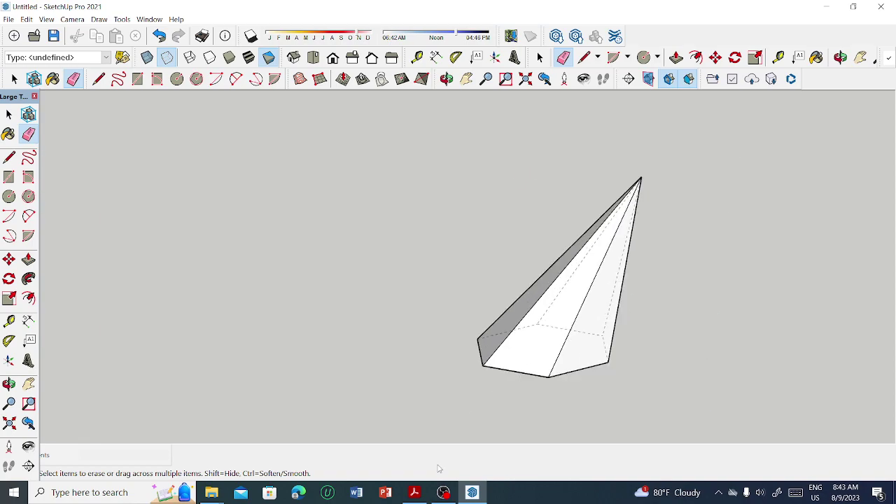
click(413, 494)
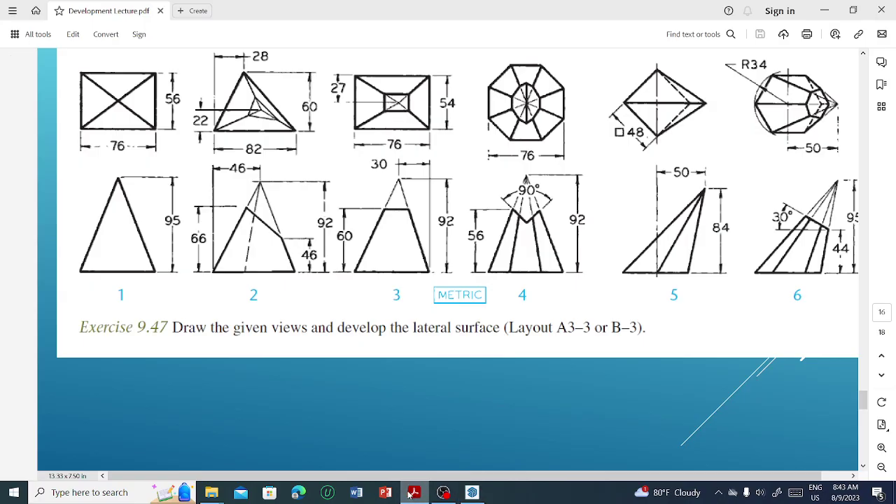
Minimize Acrobat to return to SketchUp and orbit around the hexagonal pyramid
click(413, 493)
mouse_move(618, 384)
middle_down()
mouse_move(553, 383)
mouse_move(566, 375)
middle_up()
mouse_move(642, 309)
middle_down()
mouse_move(550, 408)
mouse_move(737, 422)
mouse_move(674, 452)
mouse_move(726, 429)
mouse_move(640, 376)
mouse_move(580, 402)
middle_up()
scroll(625, 302, up, 2)
scroll(602, 338, up, 2)
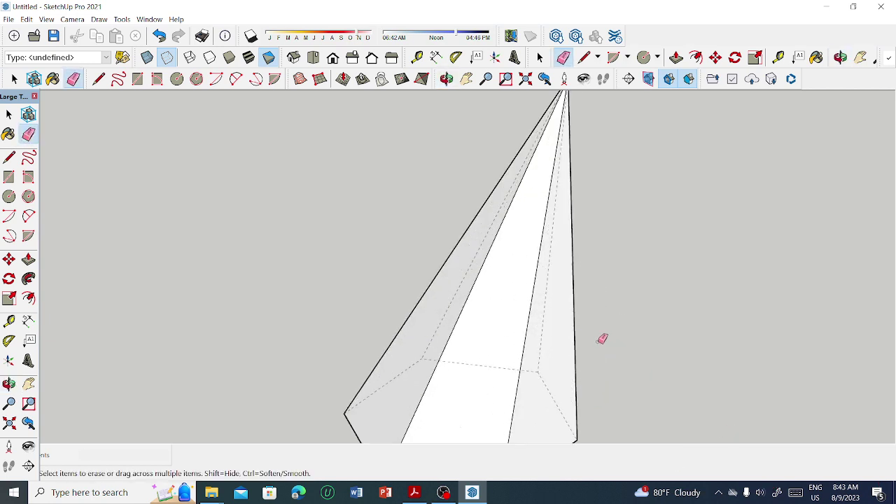
scroll(580, 331, down, 3)
scroll(560, 364, up, 1)
scroll(557, 373, up, 1)
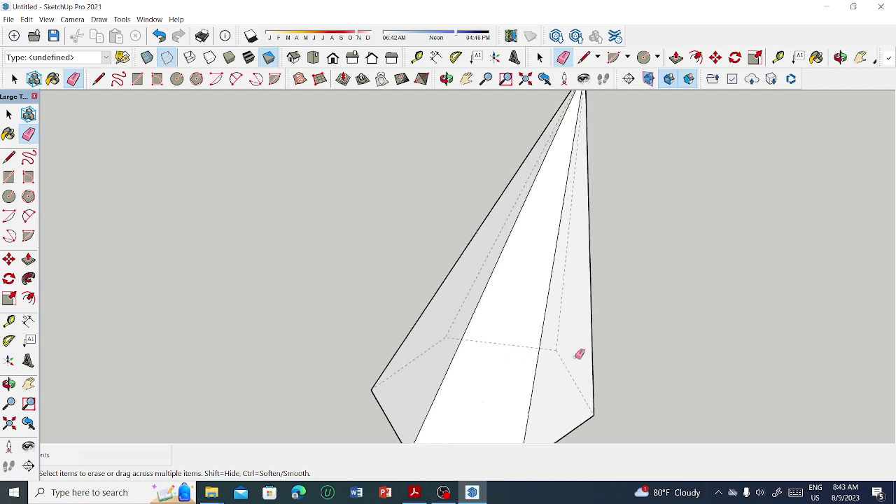
mouse_move(578, 352)
middle_down()
mouse_move(418, 361)
mouse_move(244, 282)
mouse_move(245, 259)
mouse_move(314, 329)
mouse_move(310, 316)
mouse_move(364, 345)
mouse_move(415, 352)
mouse_move(406, 415)
middle_up()
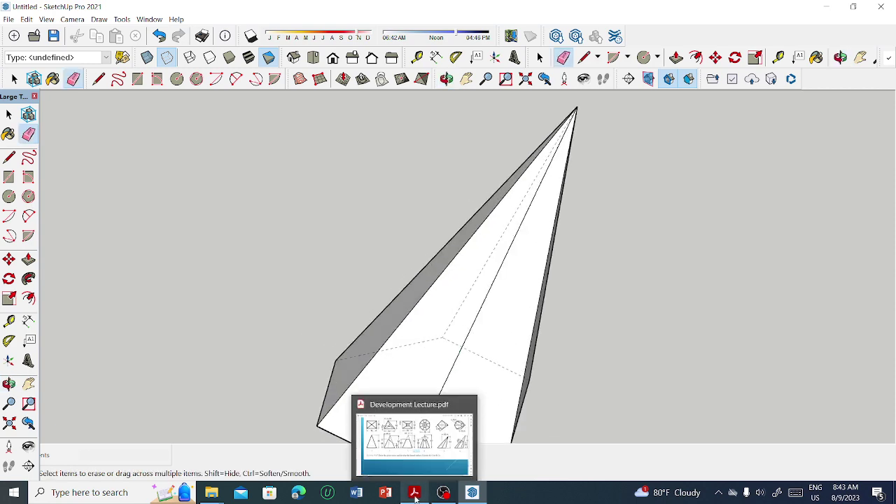
click(414, 492)
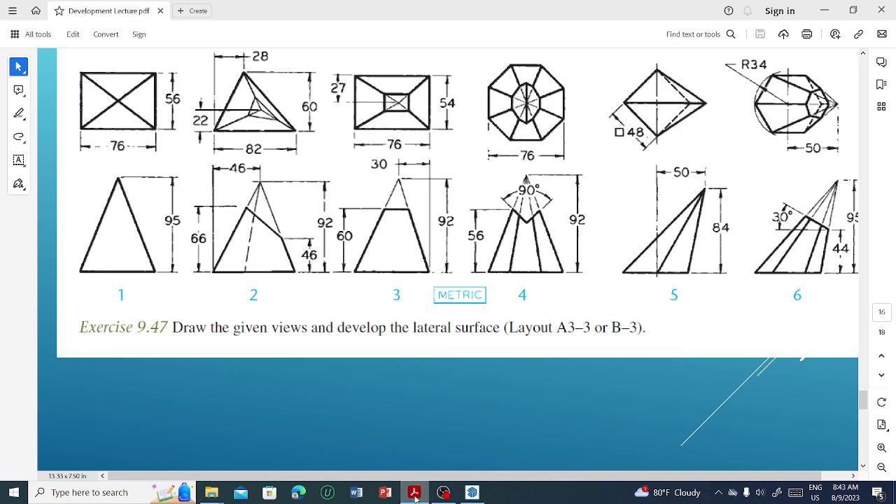
click(472, 496)
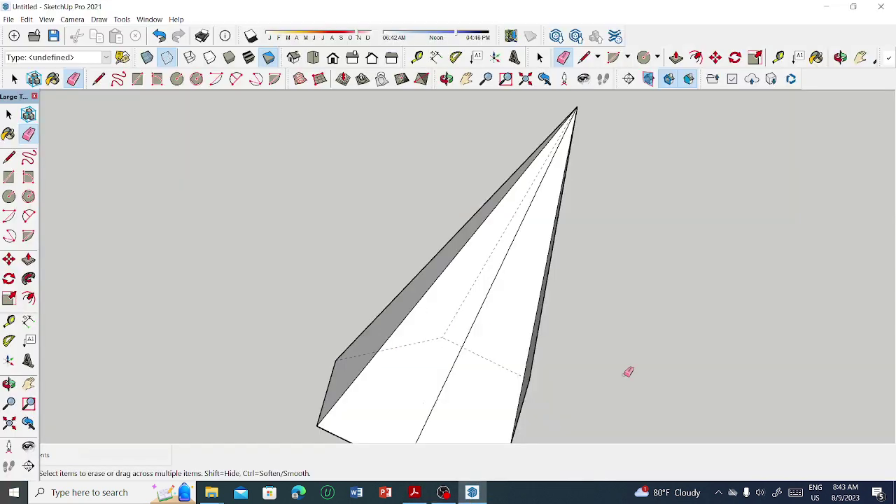
mouse_move(626, 370)
middle_down()
mouse_move(548, 361)
mouse_move(393, 371)
mouse_move(463, 415)
mouse_move(464, 352)
middle_up()
scroll(464, 416, up, 3)
scroll(472, 348, down, 2)
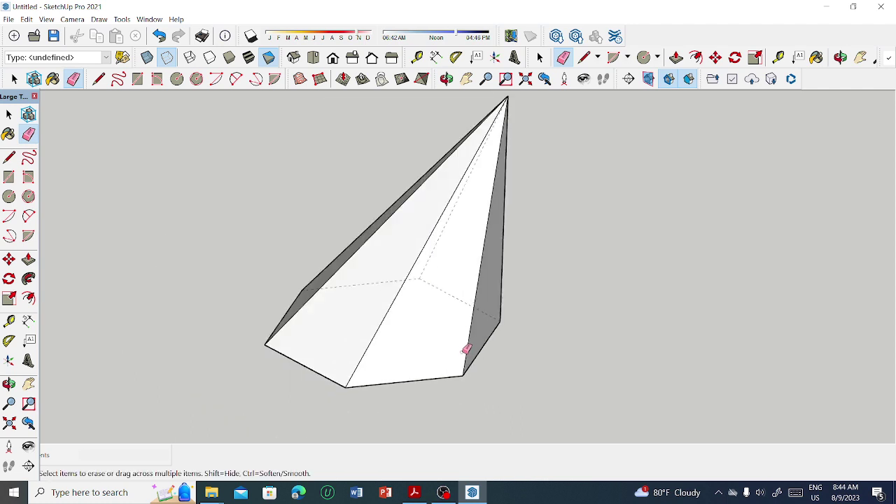
scroll(466, 350, down, 2)
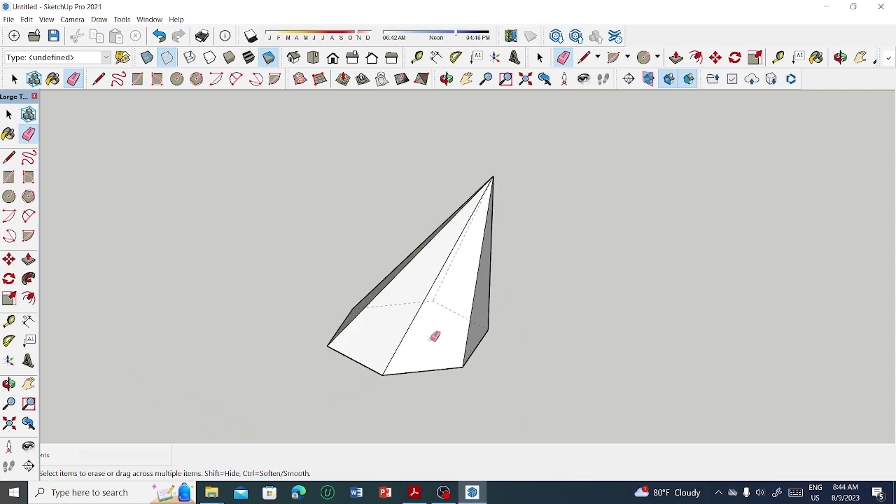
mouse_move(434, 338)
middle_down()
mouse_move(511, 354)
mouse_move(536, 343)
mouse_move(532, 329)
middle_up()
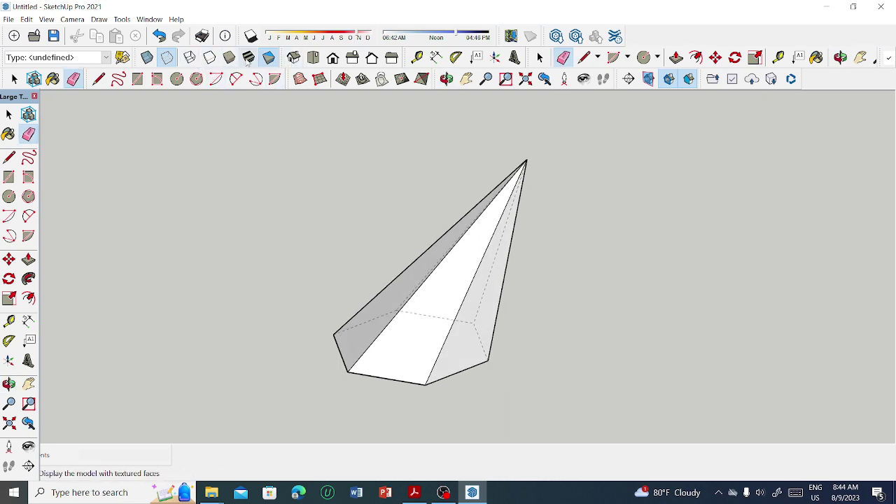
click(313, 59)
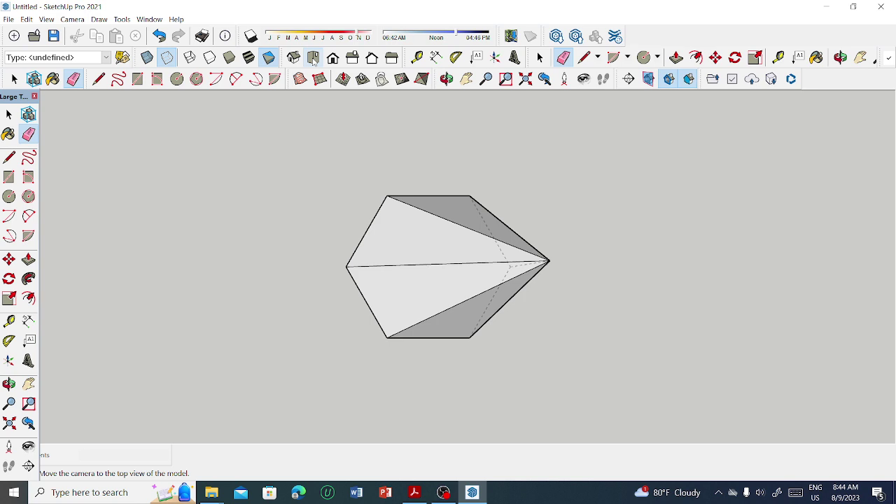
click(333, 60)
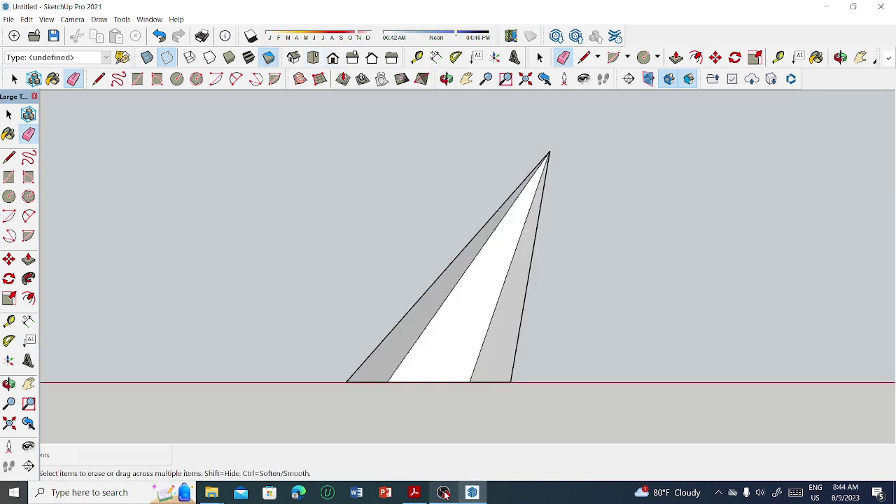
click(414, 493)
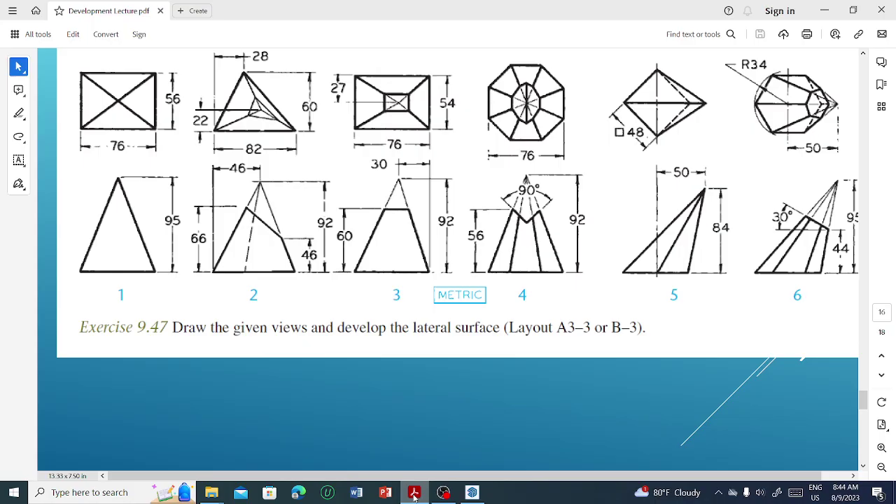
click(415, 493)
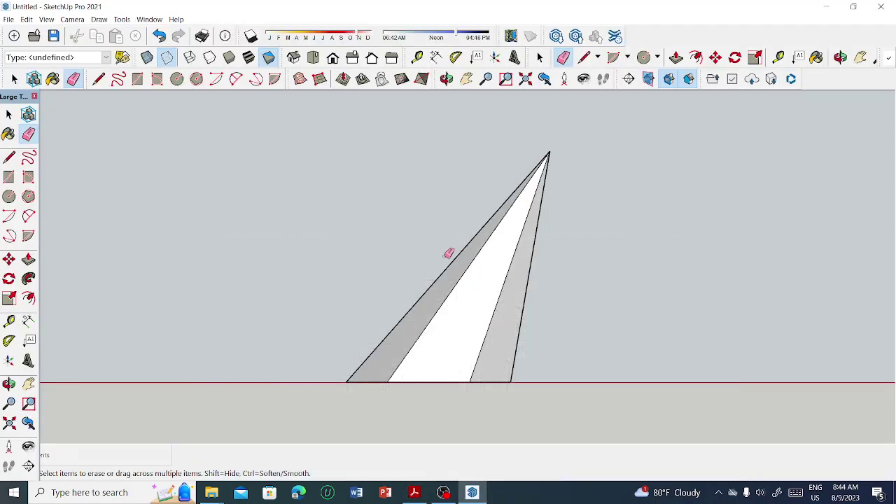
scroll(451, 259, up, 3)
scroll(489, 310, down, 3)
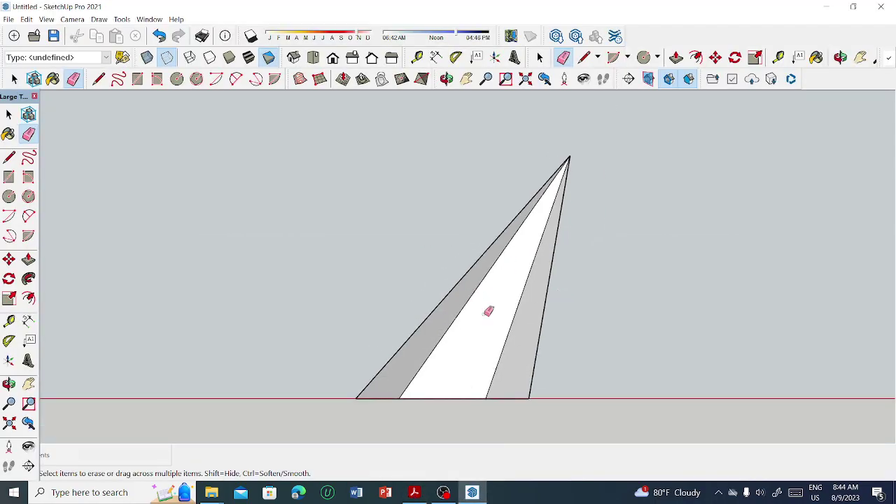
mouse_move(485, 310)
middle_down()
mouse_move(490, 275)
mouse_move(484, 320)
middle_up()
click(338, 62)
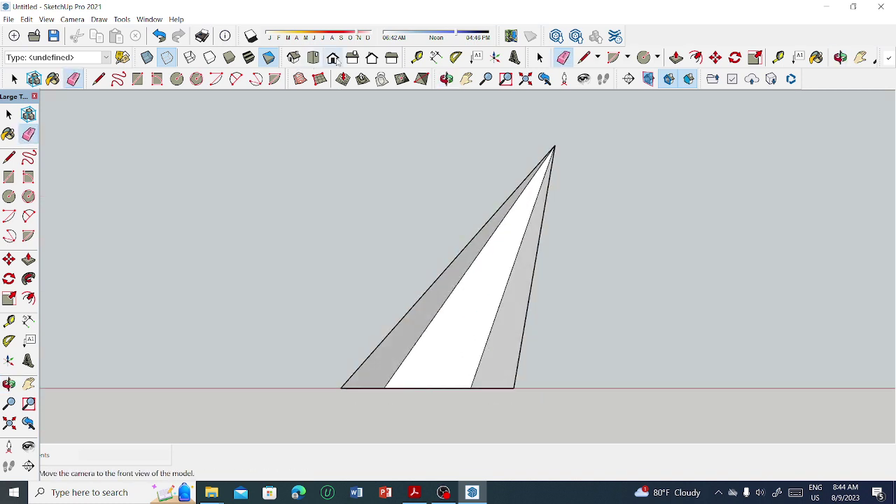
scroll(490, 170, up, 1)
scroll(475, 196, up, 1)
scroll(470, 197, down, 2)
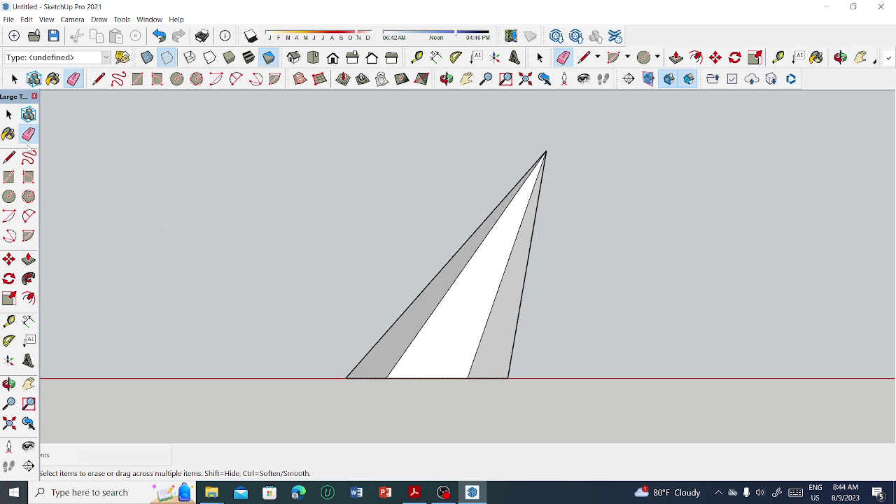
click(9, 156)
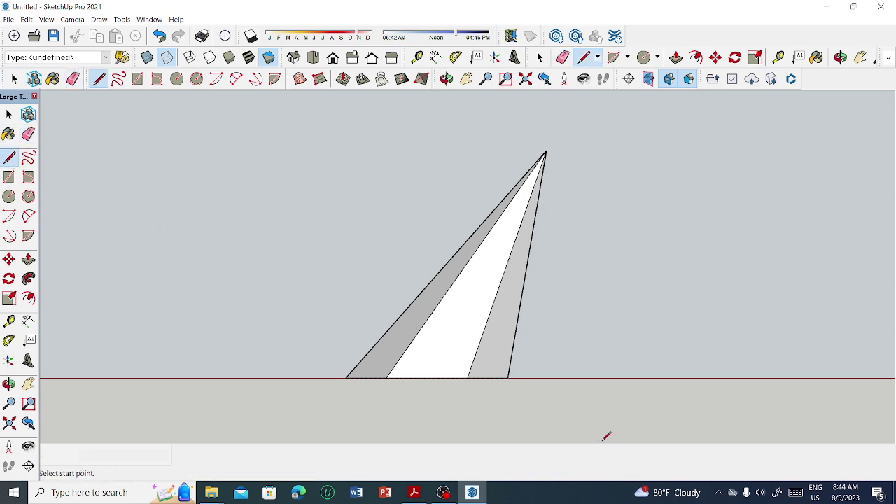
Draw a 44 mm vertical line up from the pyramid's base, with a horizontal line rightward from its top
click(467, 378)
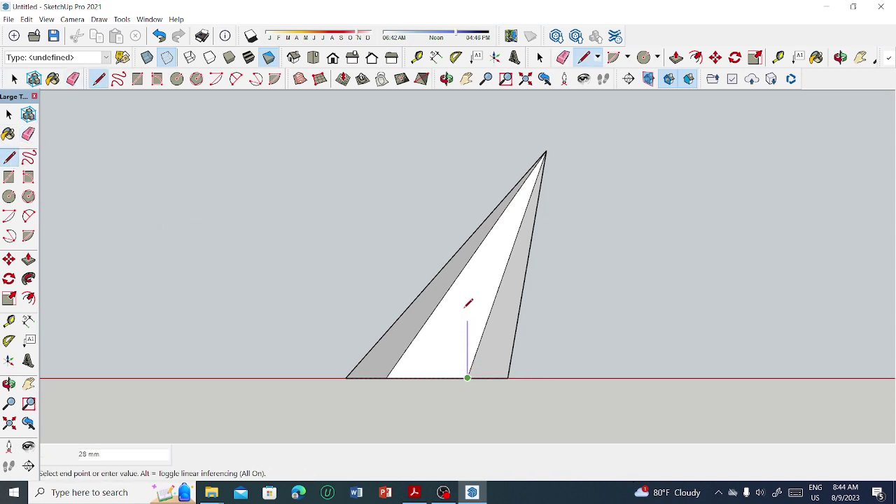
text(44)
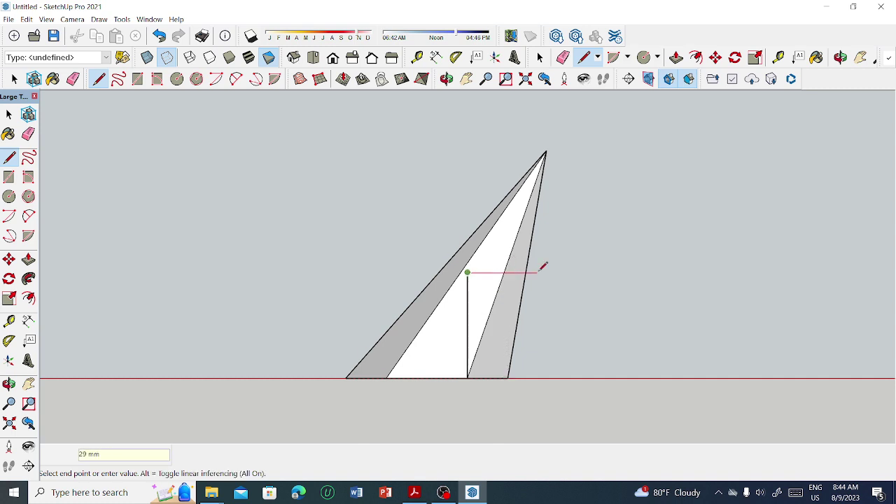
click(587, 272)
right_click(587, 272)
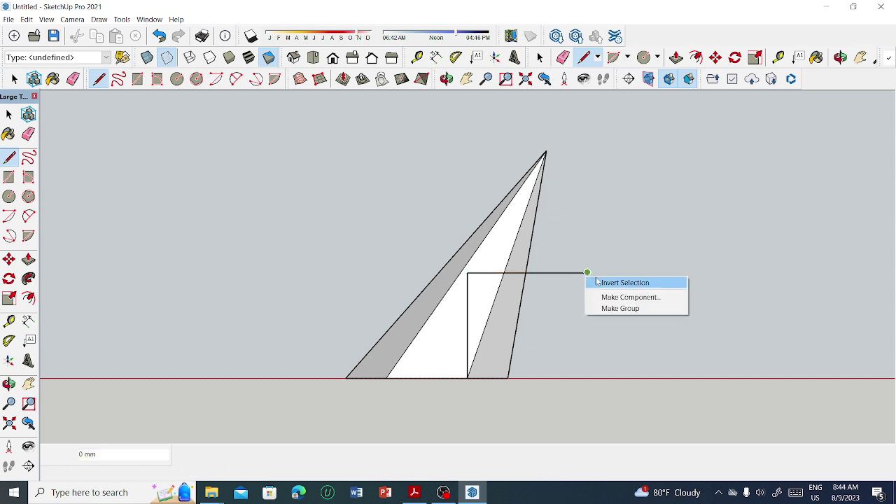
key(Escape)
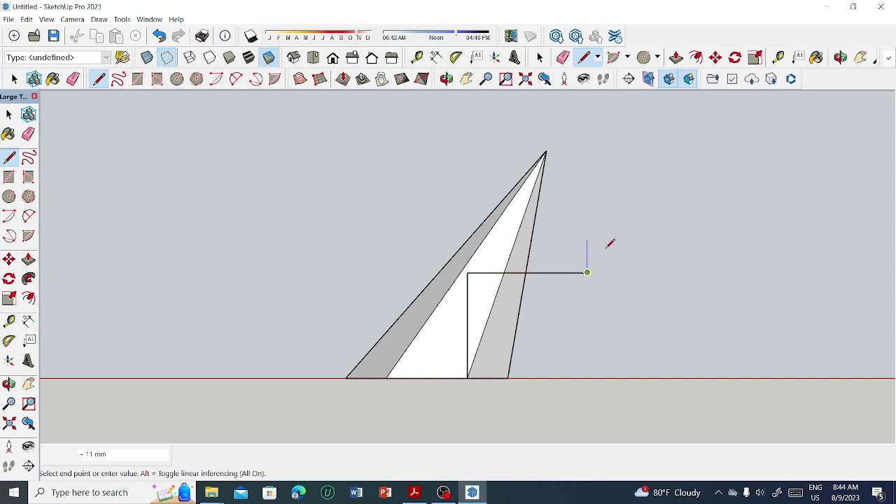
key(Escape)
scroll(270, 262, up, 1)
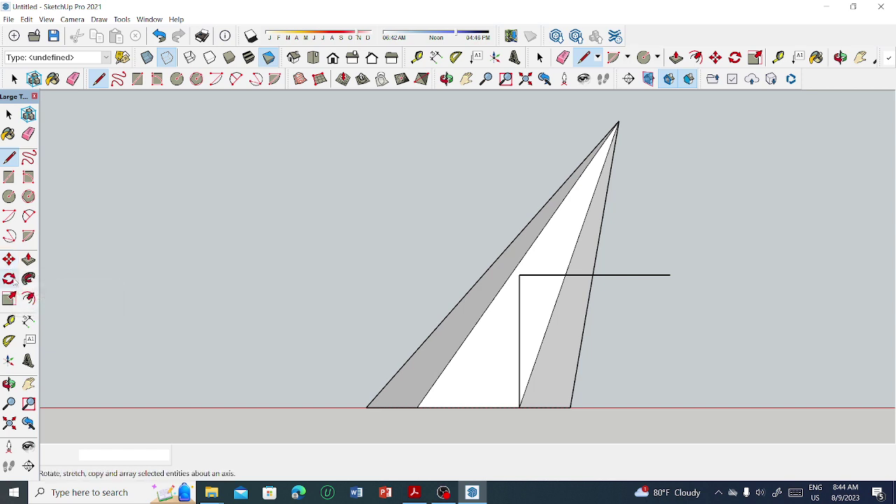
click(9, 280)
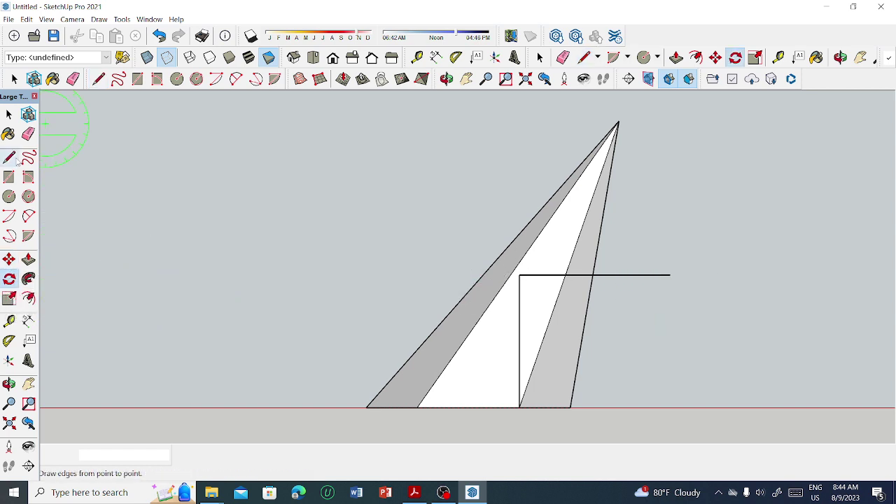
key(space)
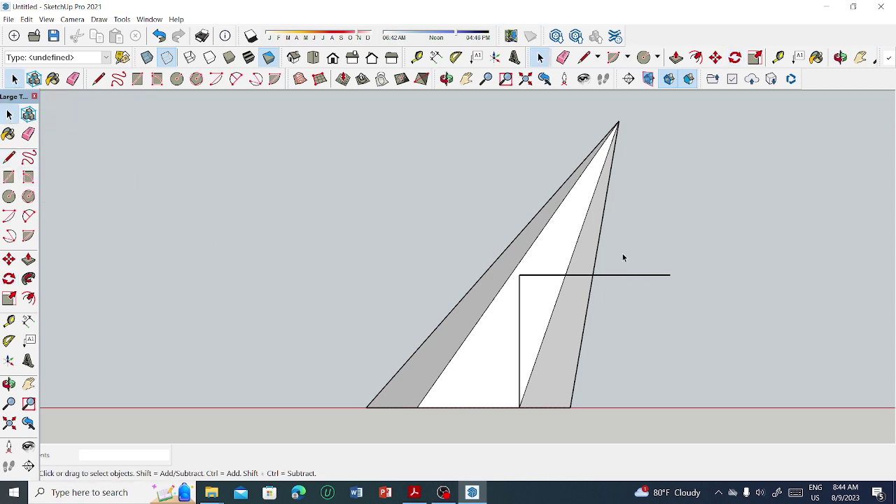
Rotate the horizontal line 30° downward about its left endpoint
click(627, 277)
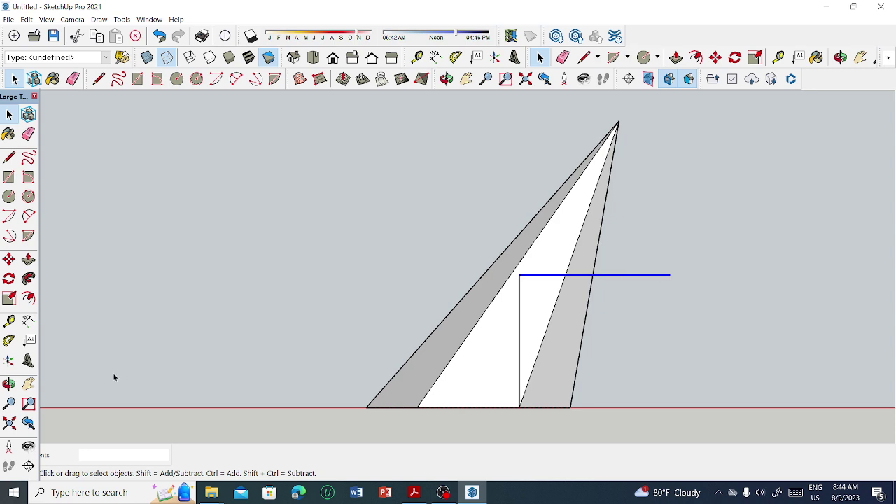
click(9, 278)
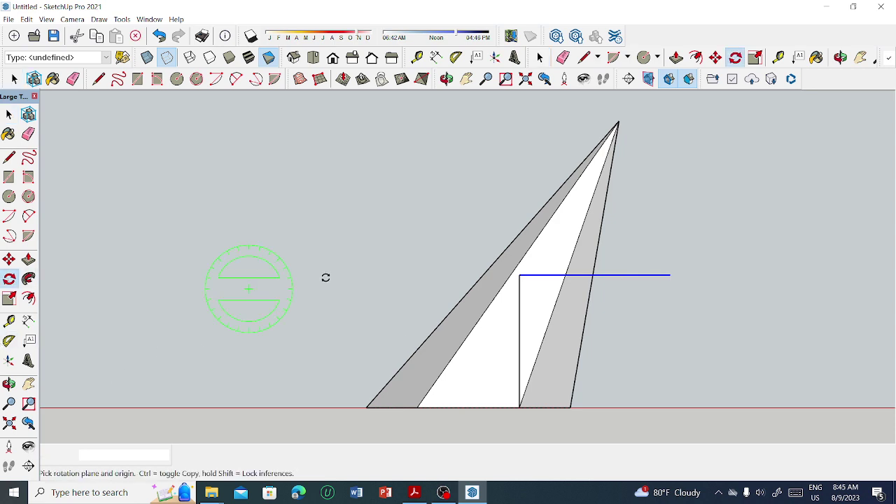
click(520, 275)
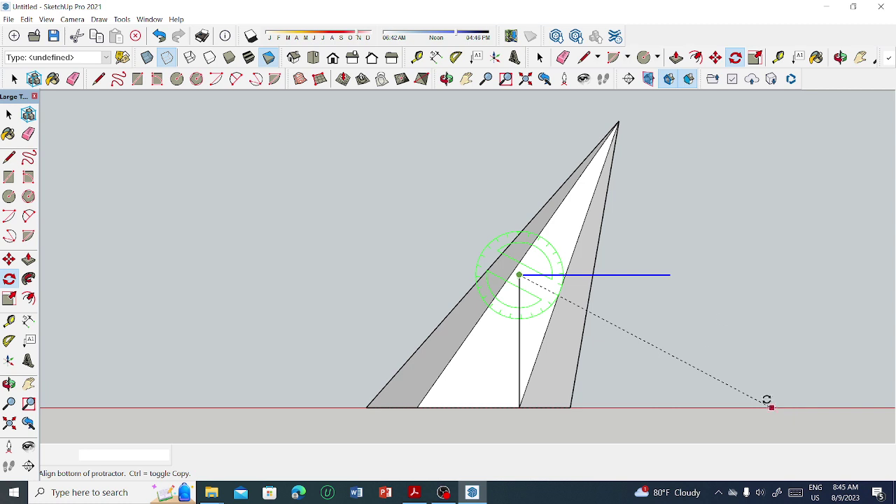
click(723, 278)
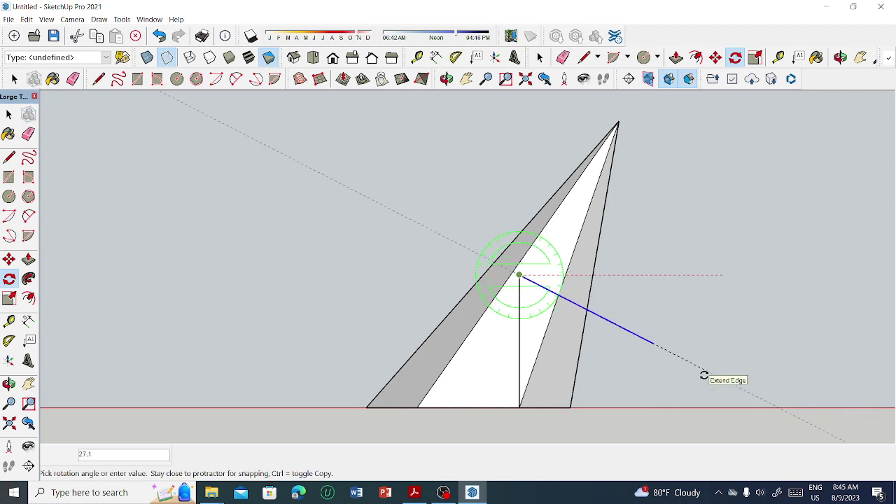
text(30)
key(Return)
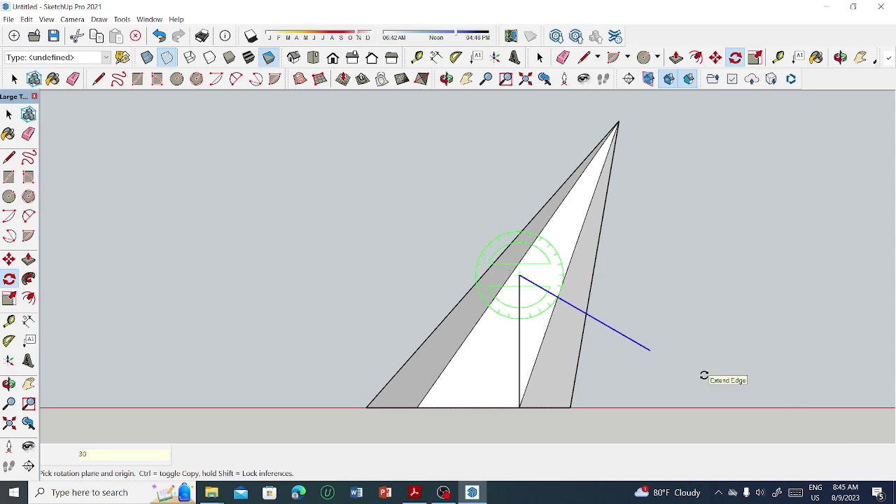
scroll(476, 294, up, 3)
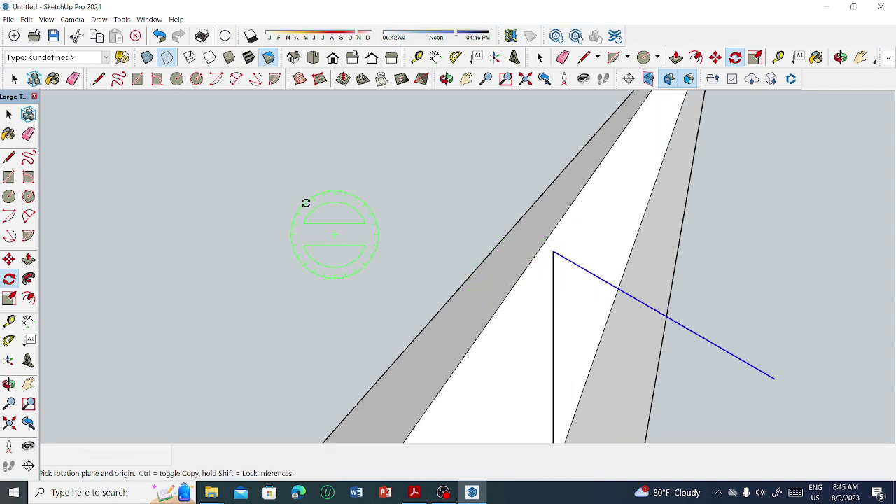
scroll(305, 205, down, 2)
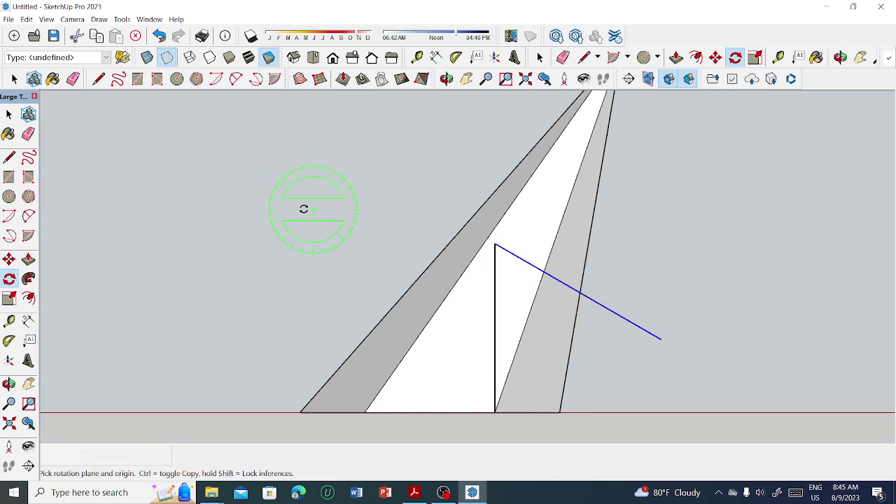
click(9, 157)
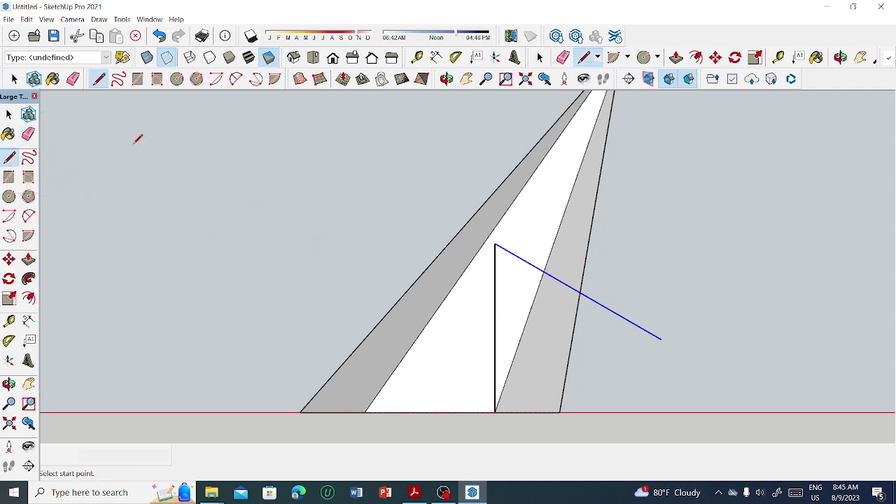
click(28, 134)
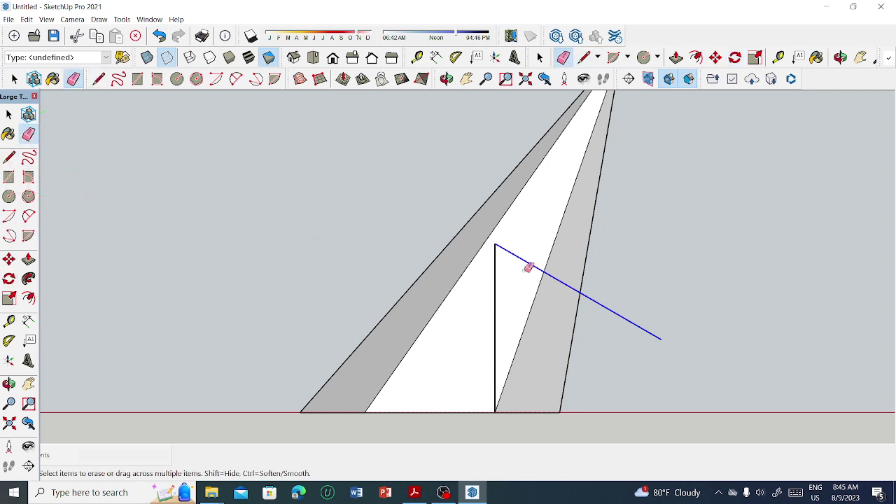
Erase the vertical helper line and orbit to view the pyramid in 3D
click(495, 303)
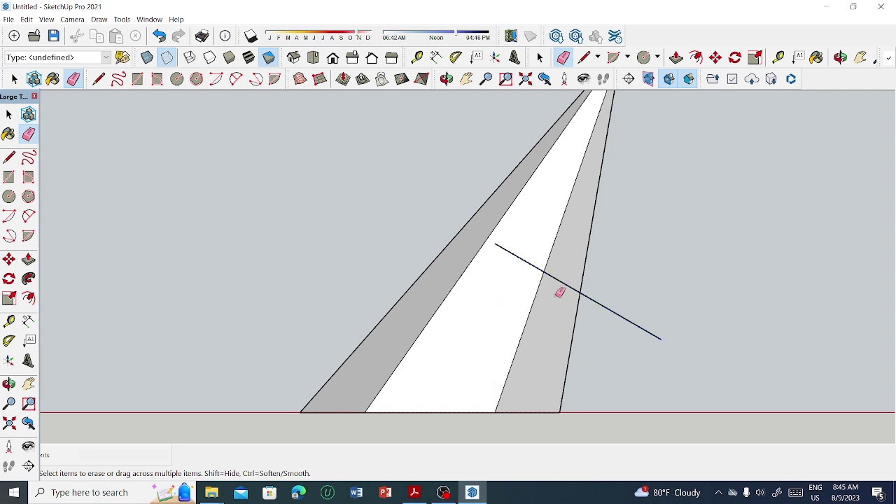
scroll(557, 292, up, 2)
scroll(446, 298, down, 1)
scroll(396, 298, down, 1)
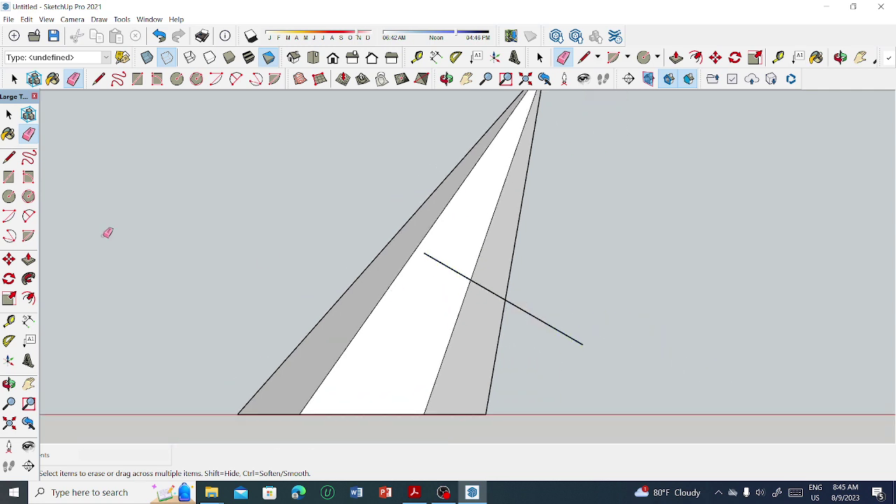
mouse_move(112, 221)
middle_down()
mouse_move(56, 334)
mouse_move(137, 344)
mouse_move(230, 186)
middle_up()
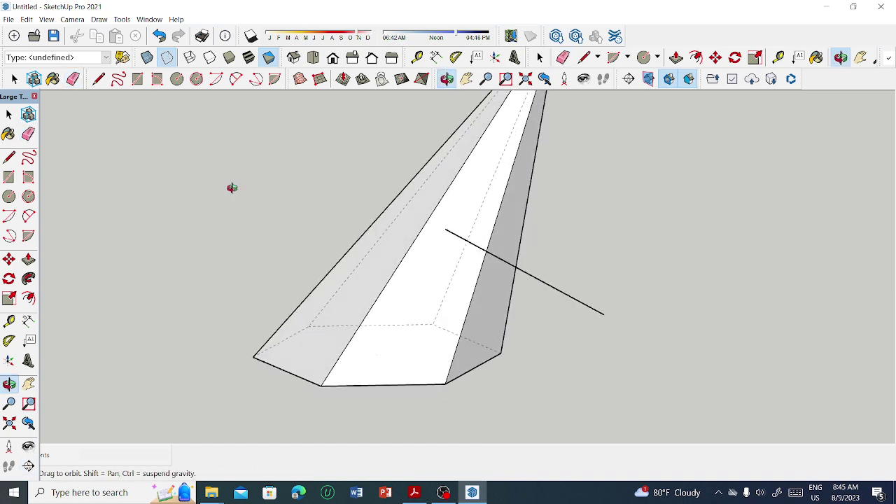
scroll(357, 250, up, 2)
mouse_move(424, 224)
middle_down()
mouse_move(490, 301)
mouse_move(454, 306)
mouse_move(729, 356)
mouse_move(811, 358)
mouse_move(748, 408)
mouse_move(650, 222)
middle_up()
scroll(671, 266, down, 1)
mouse_move(692, 303)
middle_down()
mouse_move(695, 336)
mouse_move(734, 271)
mouse_move(641, 287)
mouse_move(472, 233)
mouse_move(494, 240)
mouse_move(486, 277)
mouse_move(270, 240)
middle_up()
scroll(722, 268, up, 2)
scroll(306, 273, down, 1)
scroll(371, 301, down, 1)
middle_drag(371, 301, 464, 288)
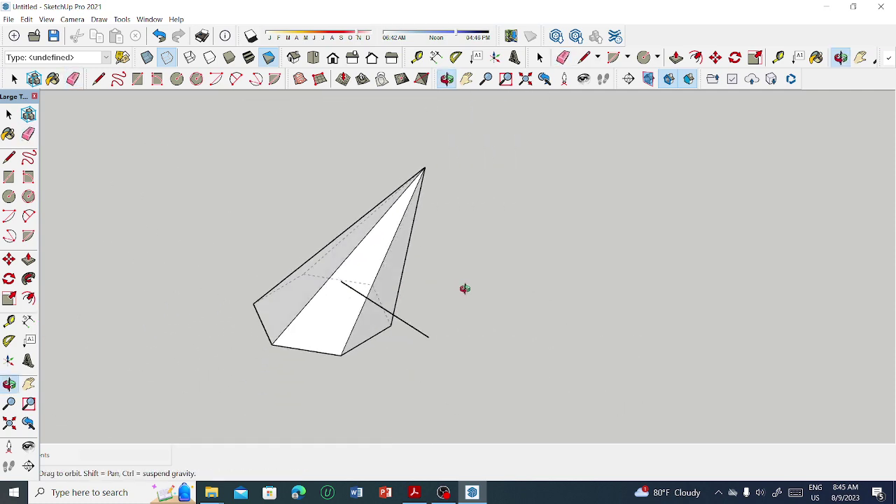
Start a new line at the tilted line's end, beside the pyramid
click(9, 157)
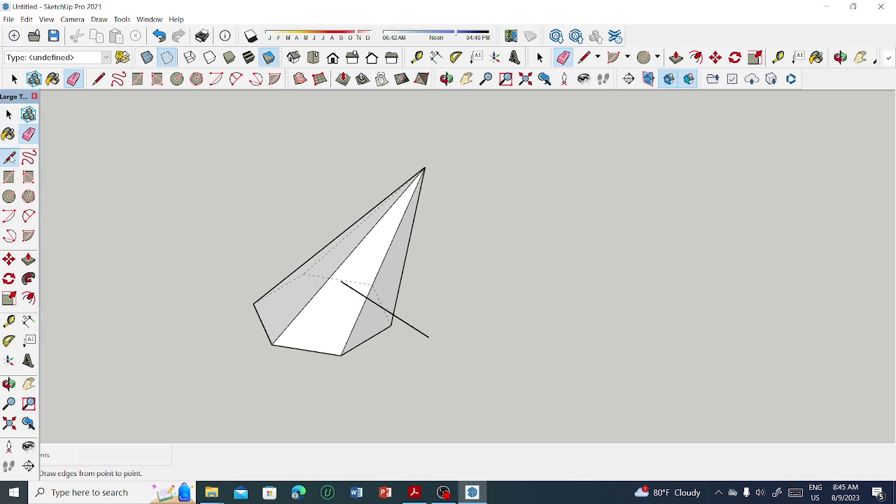
click(340, 280)
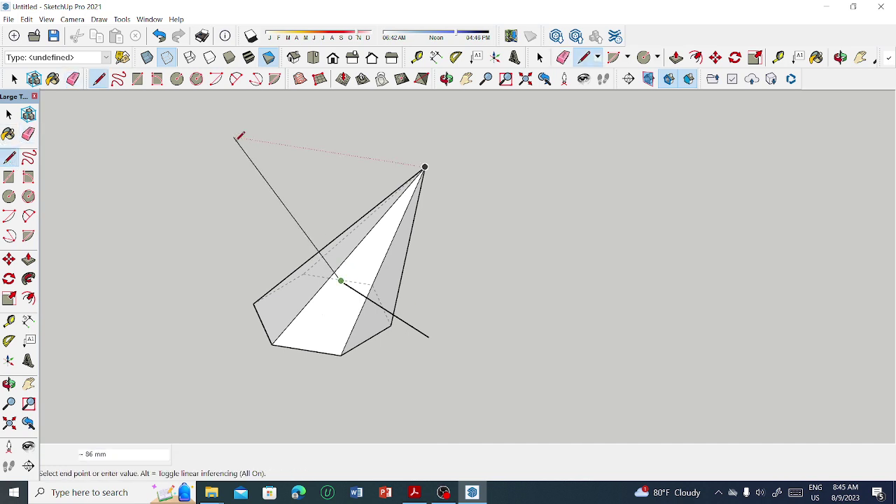
scroll(251, 238, down, 3)
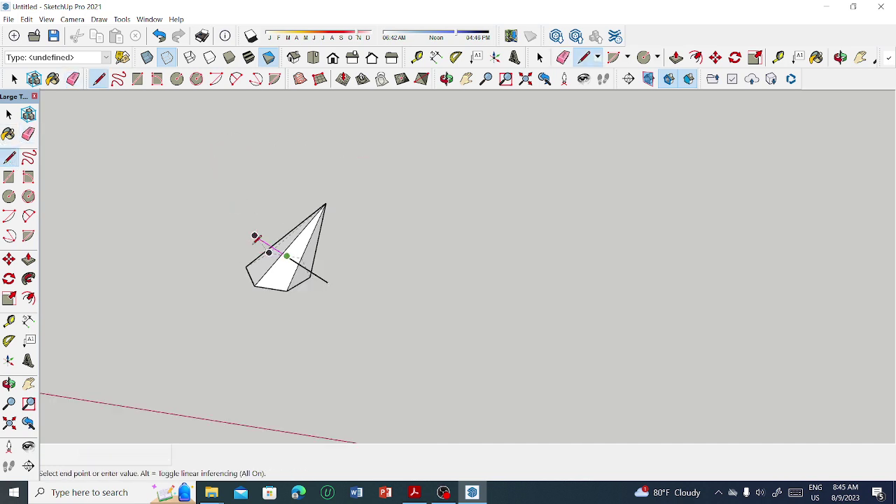
middle_drag(256, 236, 296, 136)
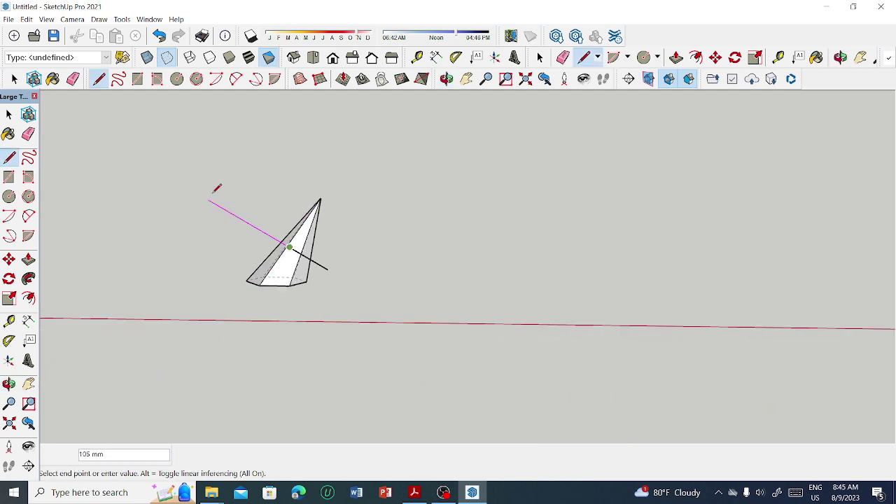
scroll(210, 189, up, 2)
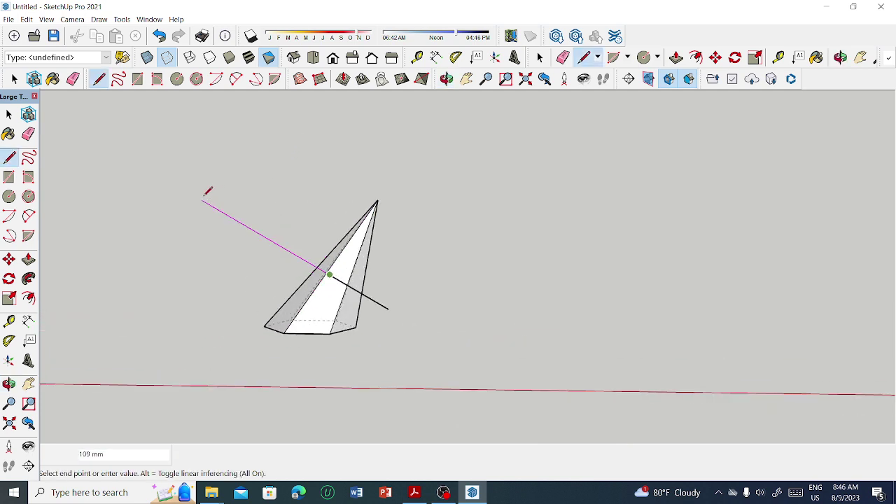
mouse_move(208, 191)
middle_down()
mouse_move(236, 224)
mouse_move(476, 321)
mouse_move(597, 343)
middle_up()
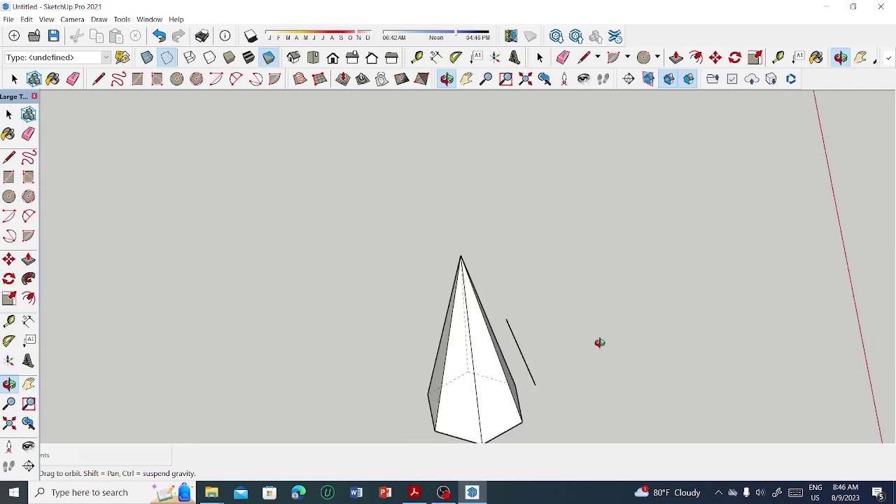
Fix the inclined edge's endpoint and draw the next edge of the cutting-plane outline
click(533, 384)
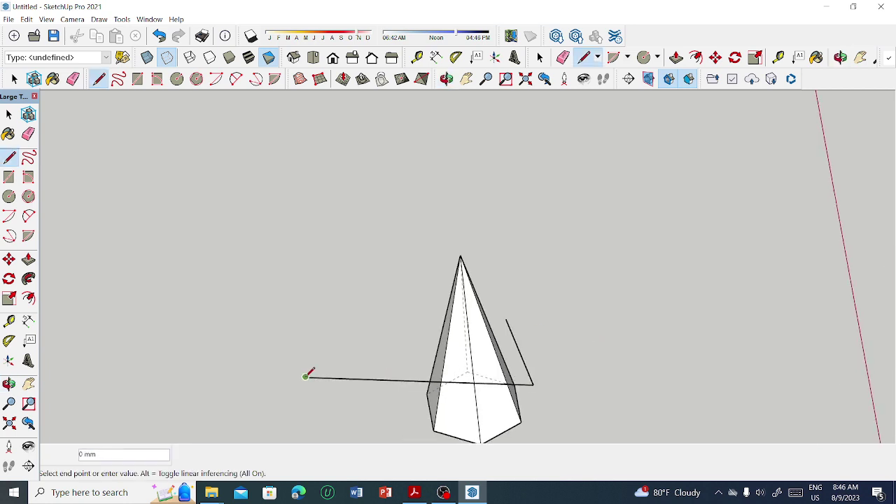
mouse_move(308, 371)
middle_down()
mouse_move(392, 382)
mouse_move(776, 371)
mouse_move(592, 266)
middle_up()
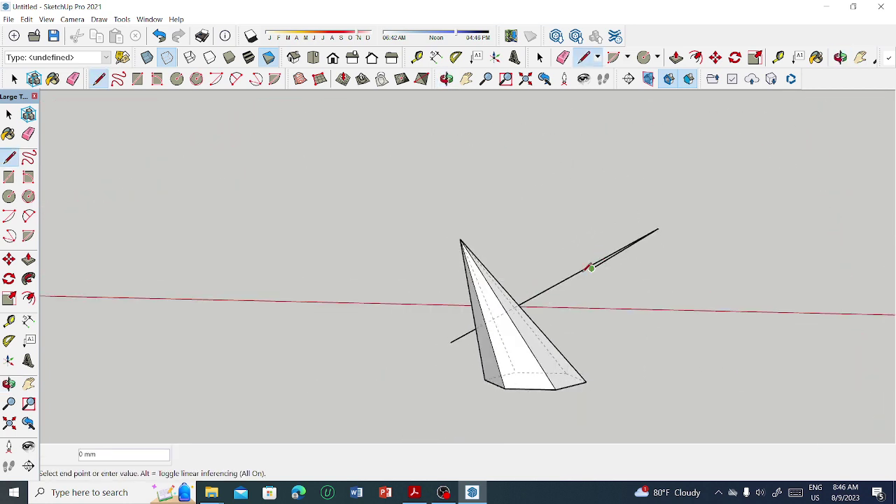
mouse_move(450, 340)
middle_down()
mouse_move(614, 308)
mouse_move(525, 316)
middle_up()
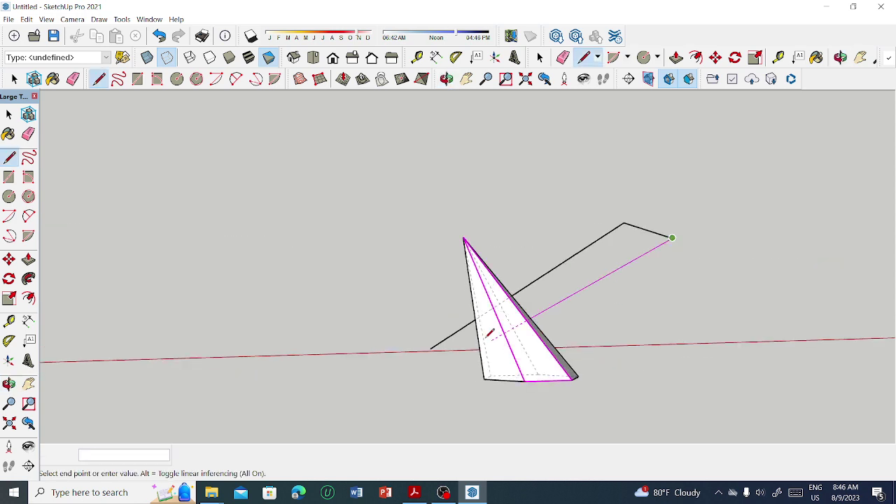
click(448, 364)
mouse_move(449, 365)
middle_down()
mouse_move(467, 378)
mouse_move(640, 380)
middle_up()
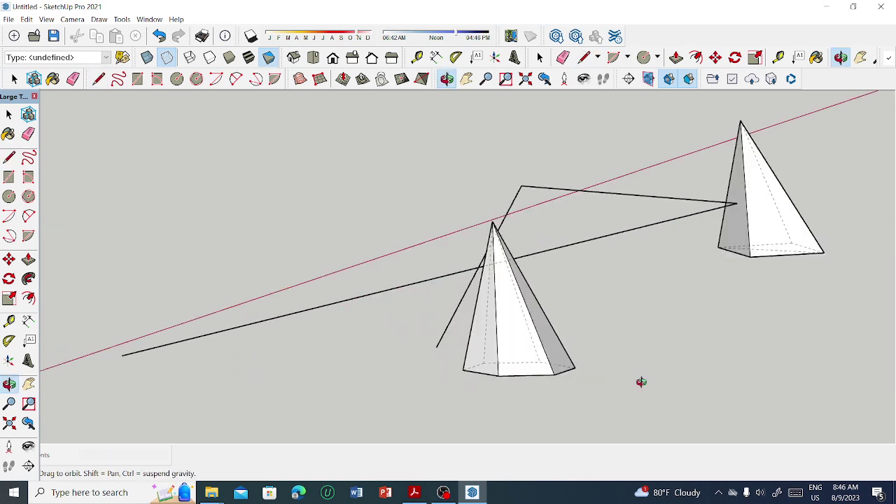
scroll(643, 350, down, 3)
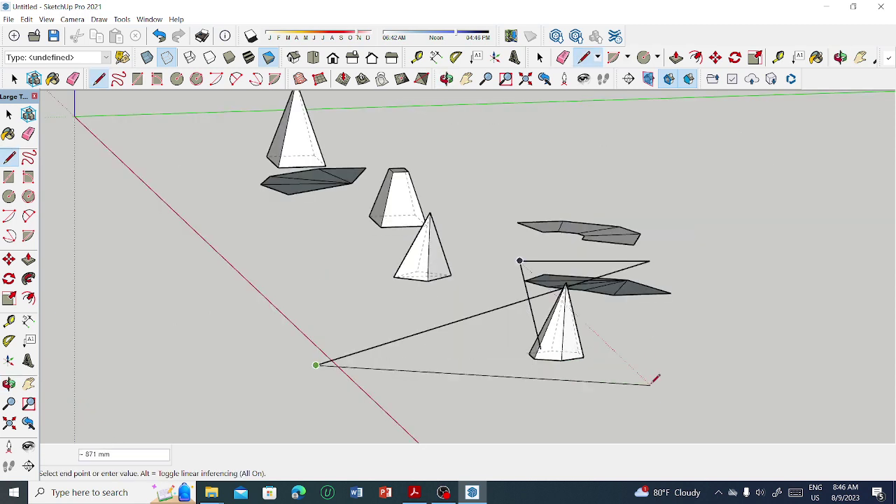
key(Escape)
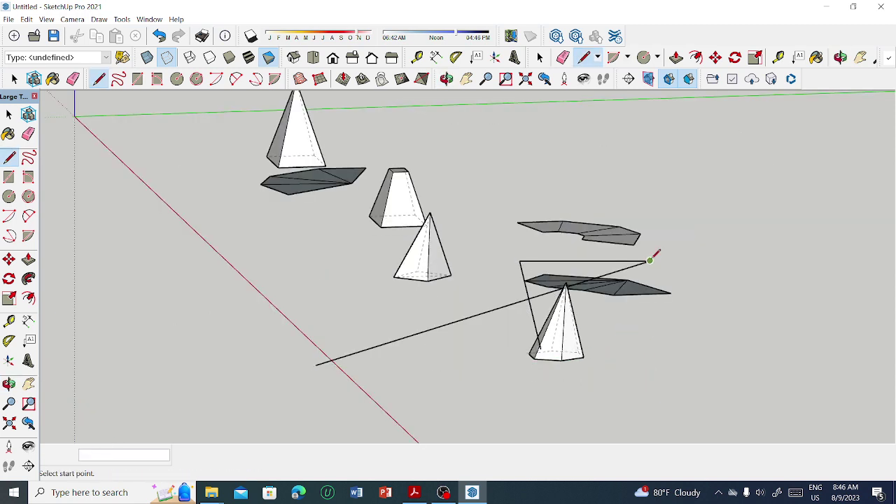
click(650, 261)
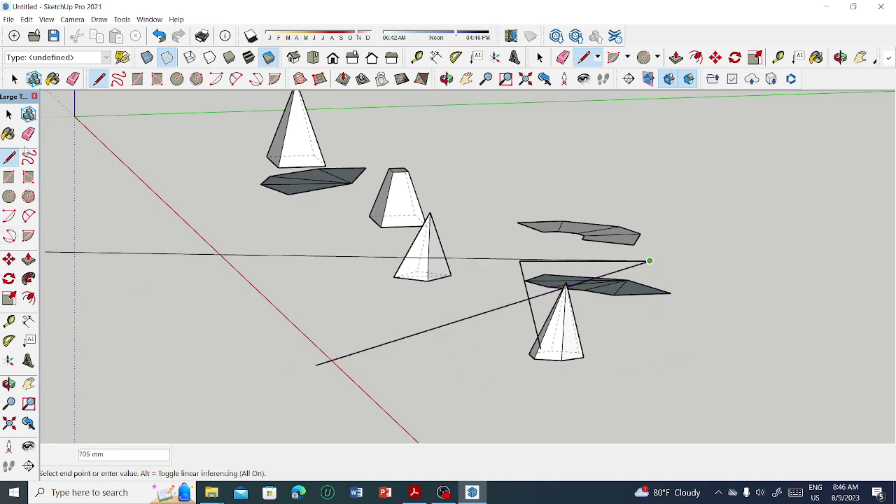
Erase the stray long edge
click(28, 134)
click(501, 306)
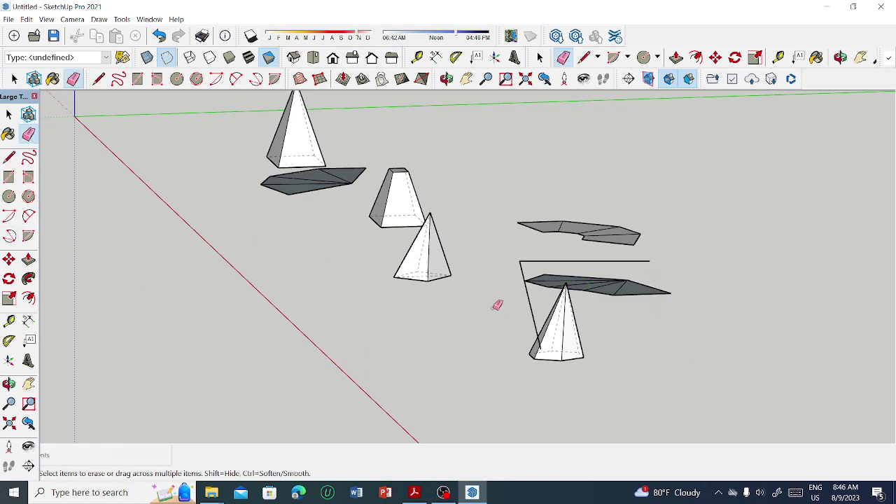
click(9, 157)
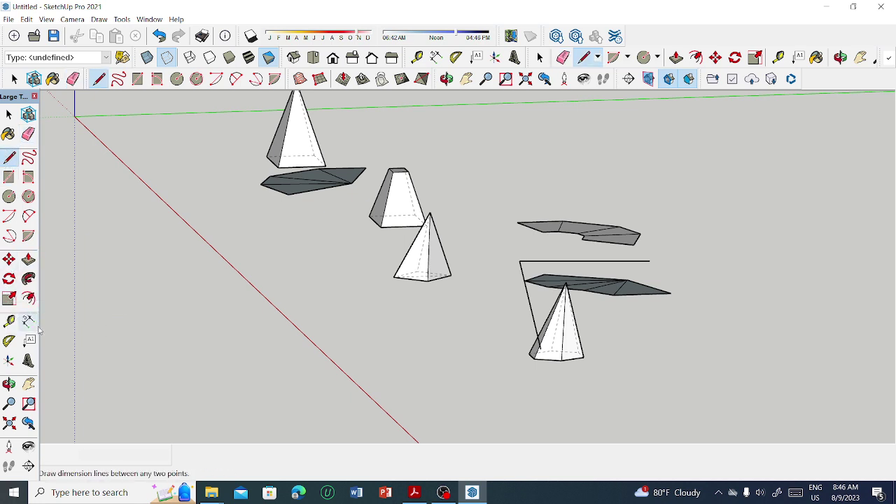
Copy the slanted edge with Move and Ctrl to the outline's far corner
click(9, 260)
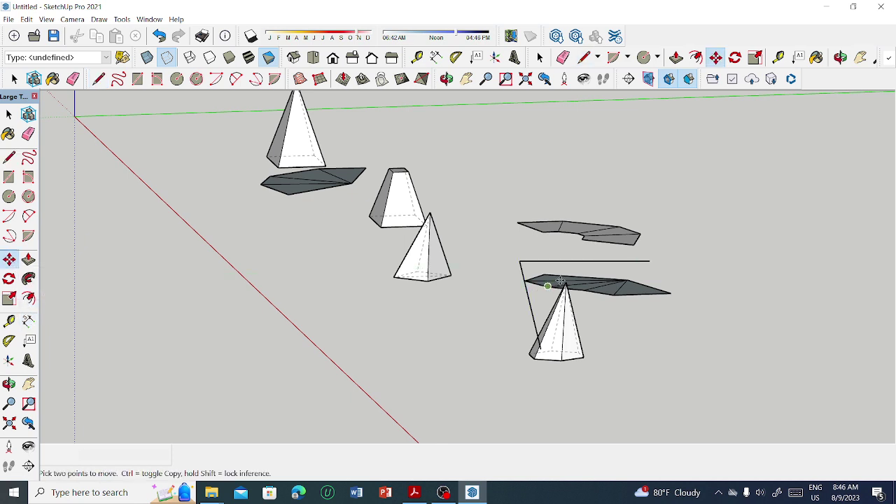
click(529, 300)
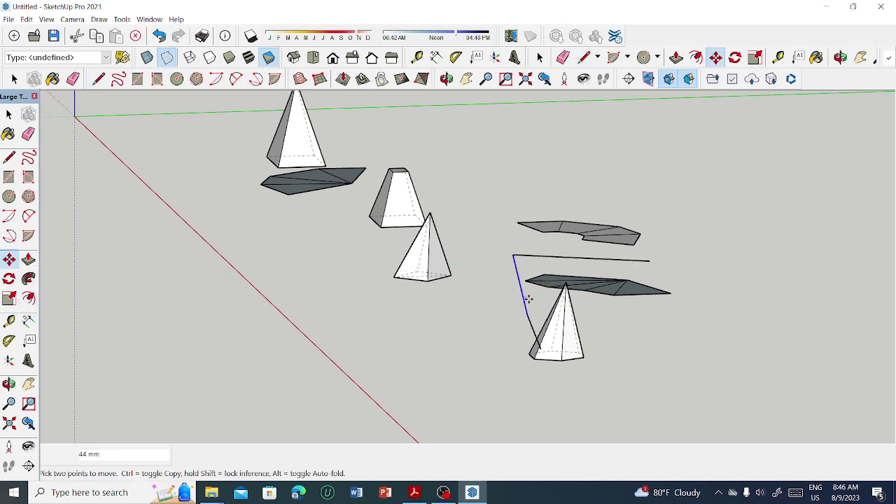
key(ctrl)
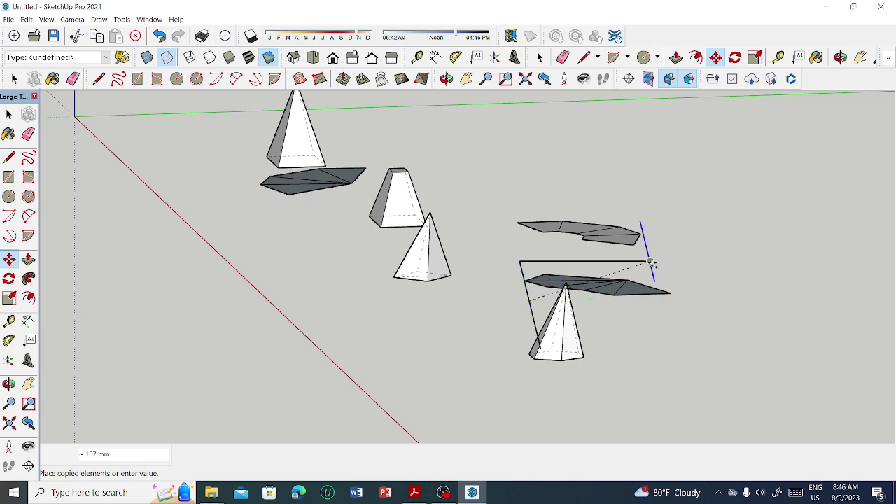
click(651, 262)
scroll(673, 329, up, 3)
mouse_move(670, 338)
middle_down()
mouse_move(512, 359)
mouse_move(500, 333)
middle_up()
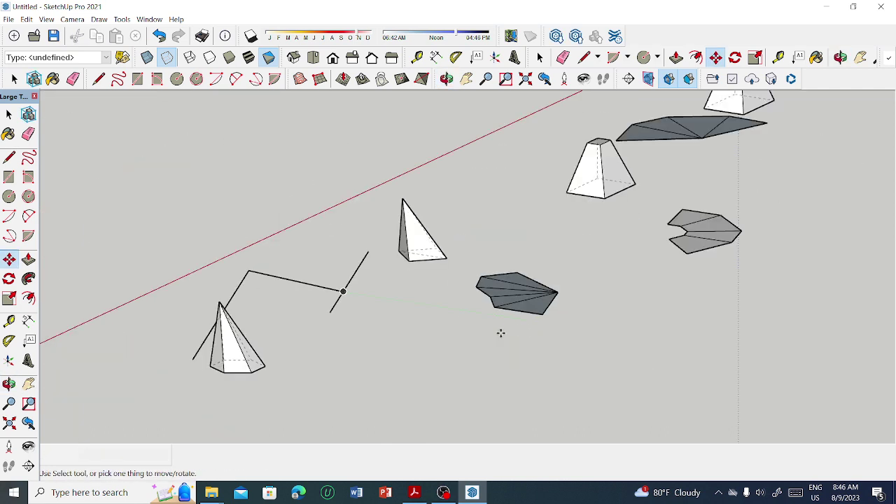
Draw the missing side and close the cutting-plane outline into a grey inclined face through the hexagonal pyramid
click(9, 157)
click(330, 313)
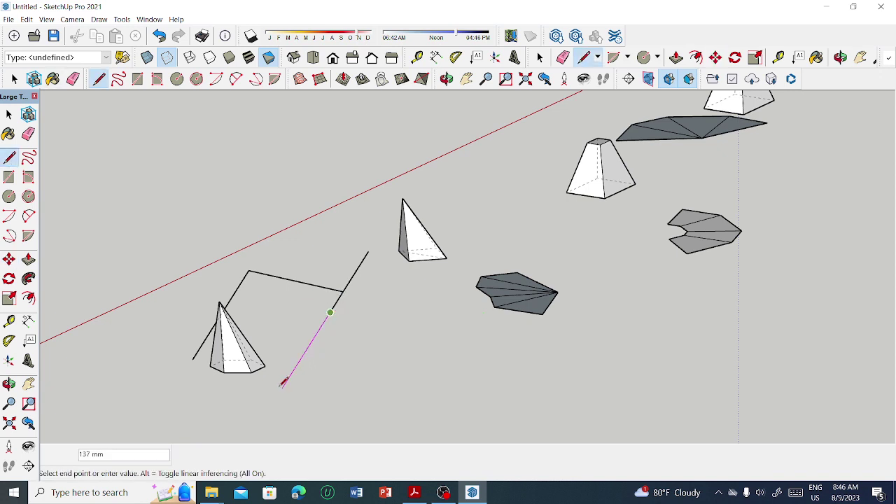
click(282, 386)
mouse_move(282, 385)
middle_down()
mouse_move(552, 376)
mouse_move(446, 357)
mouse_move(615, 366)
mouse_move(352, 319)
mouse_move(570, 259)
middle_up()
click(618, 315)
scroll(664, 300, up, 3)
mouse_move(664, 300)
middle_down()
mouse_move(653, 270)
mouse_move(602, 301)
mouse_move(601, 366)
mouse_move(591, 342)
middle_up()
scroll(692, 250, up, 3)
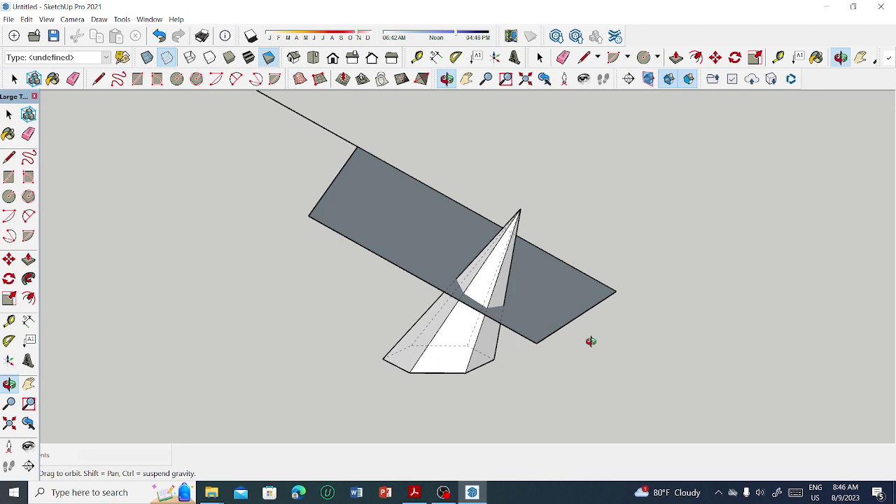
middle_drag(591, 341, 594, 343)
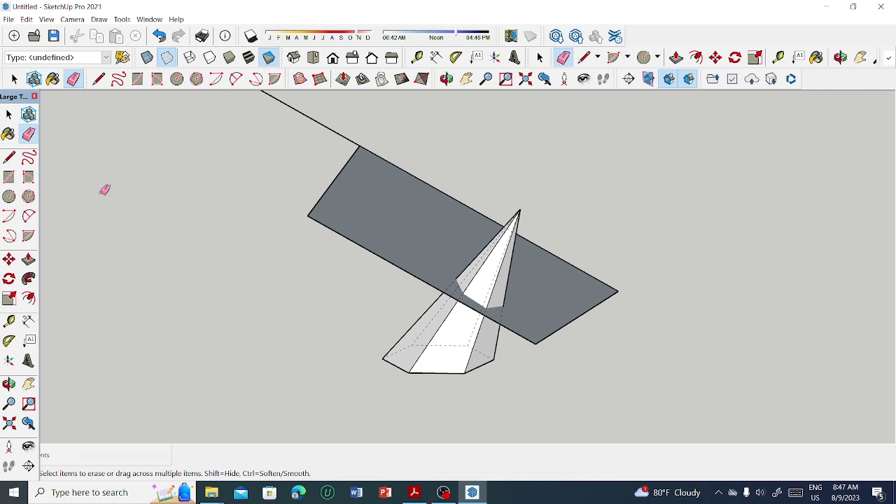
Orbit and zoom around the pyramid and the tilted cutting plane
middle_drag(105, 189, 425, 258)
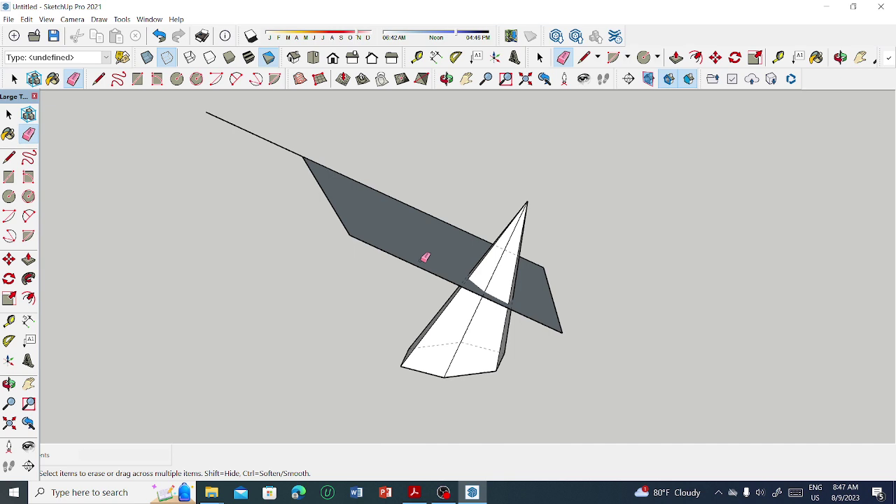
scroll(425, 258, up, 3)
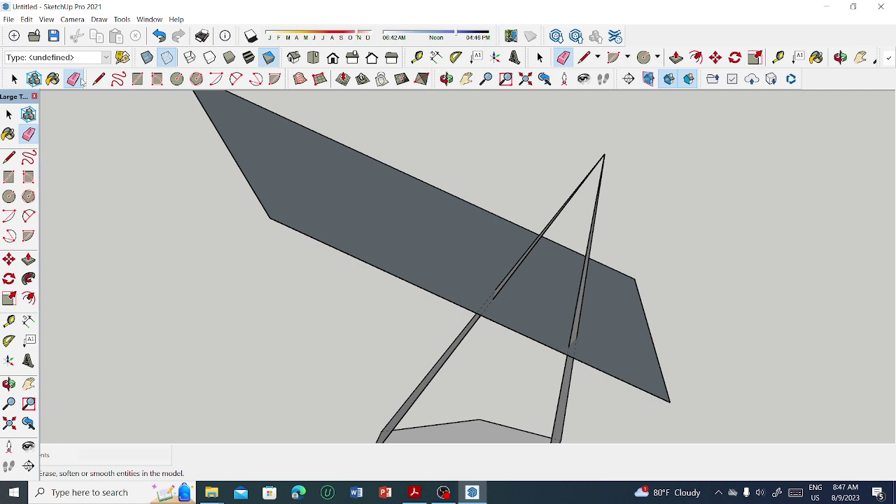
middle_drag(420, 266, 506, 236)
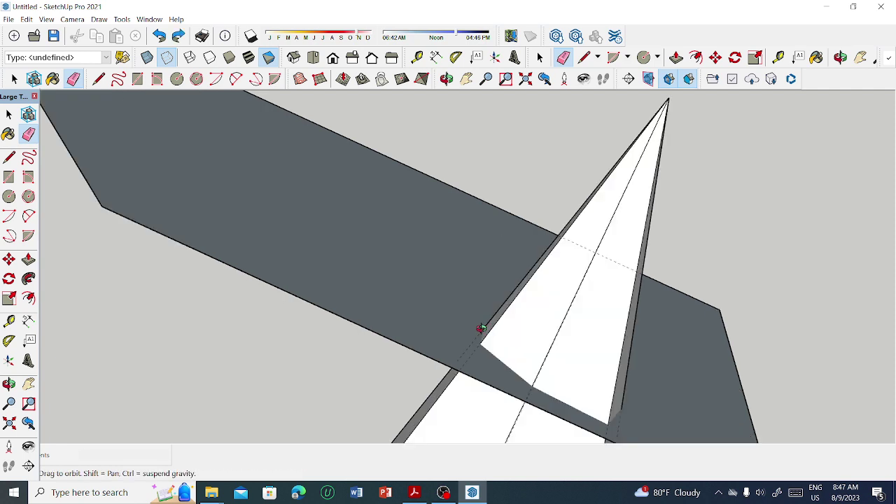
middle_drag(481, 328, 10, 160)
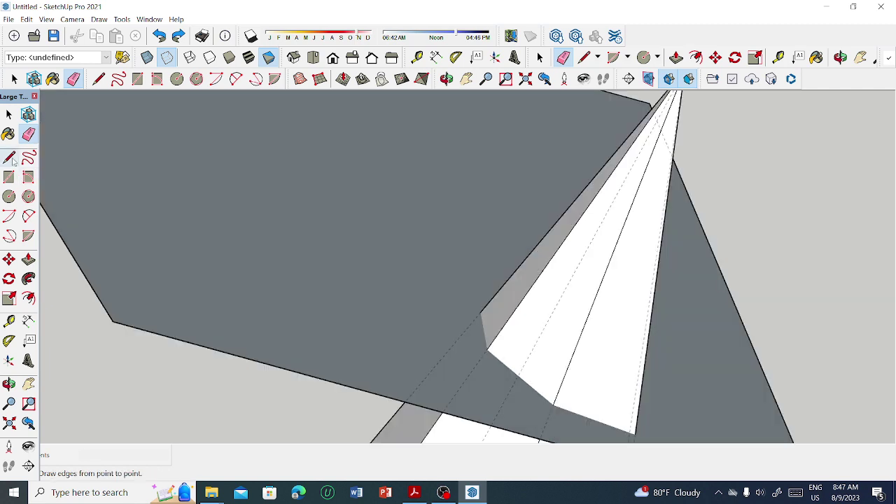
Start lines with the Line tool at pyramid corners while orbiting to keep the pyramid upright
click(10, 160)
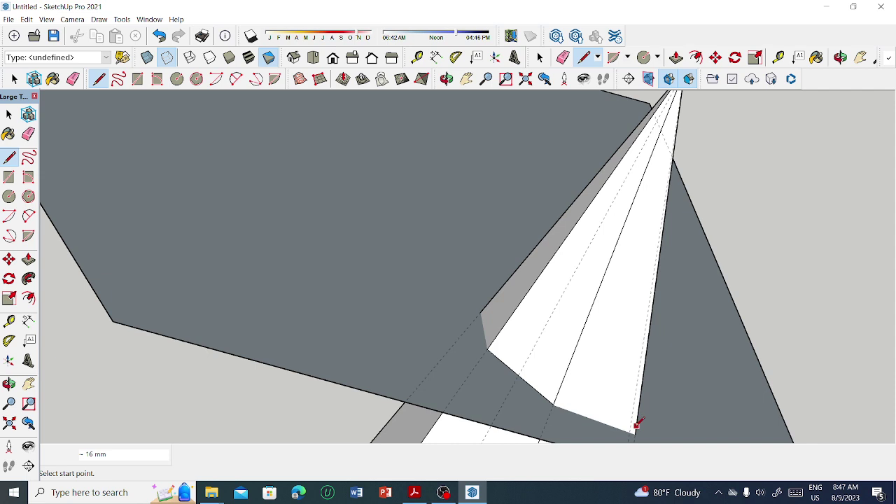
middle_drag(636, 425, 482, 375)
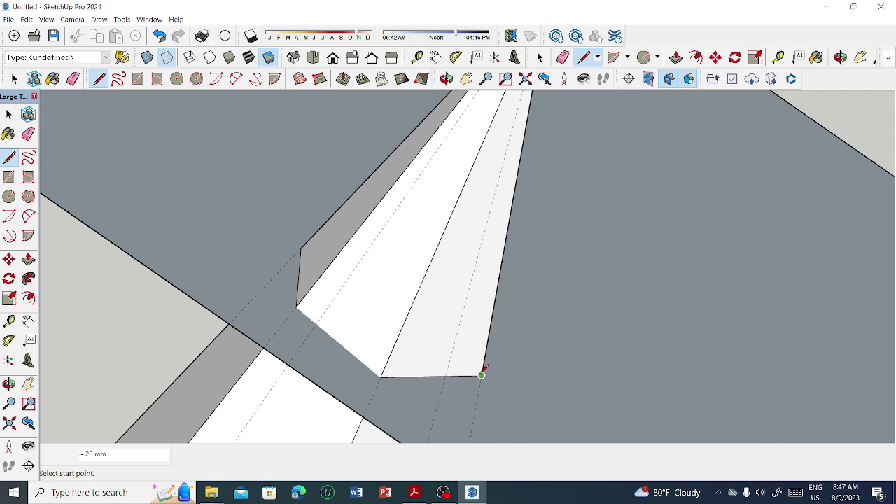
click(482, 375)
middle_drag(481, 375, 480, 385)
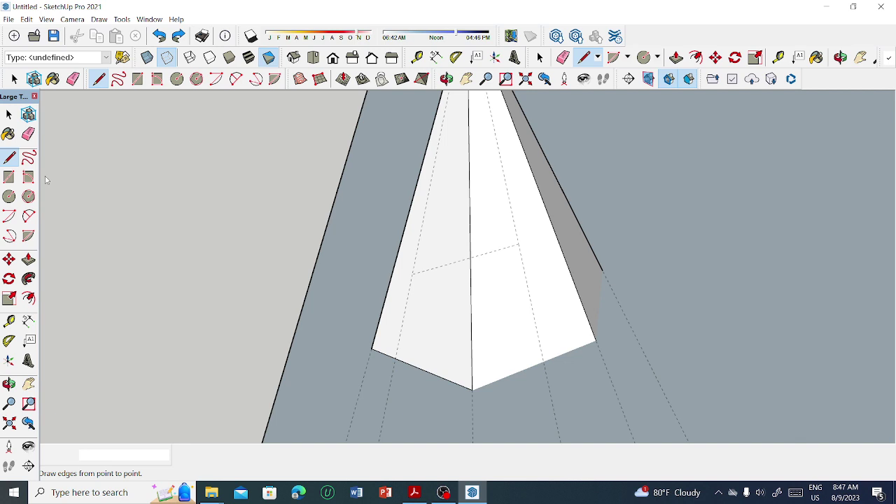
middle_drag(280, 280, 406, 367)
click(406, 367)
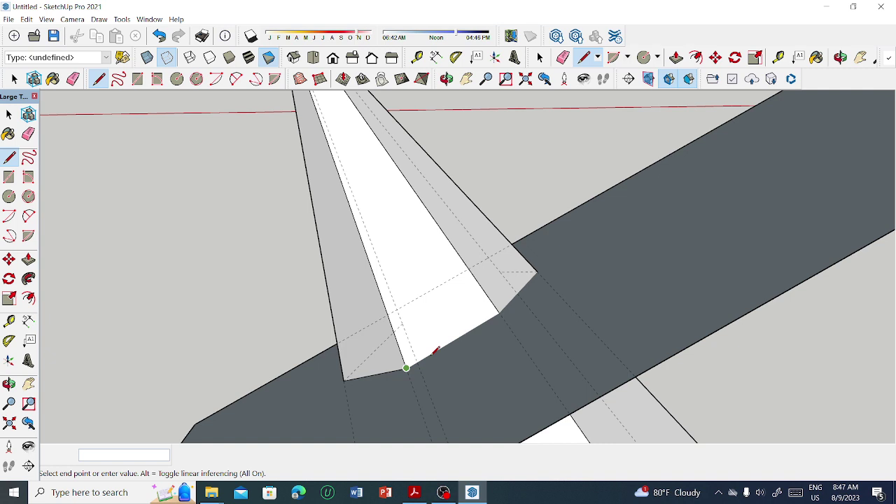
middle_drag(433, 350, 366, 396)
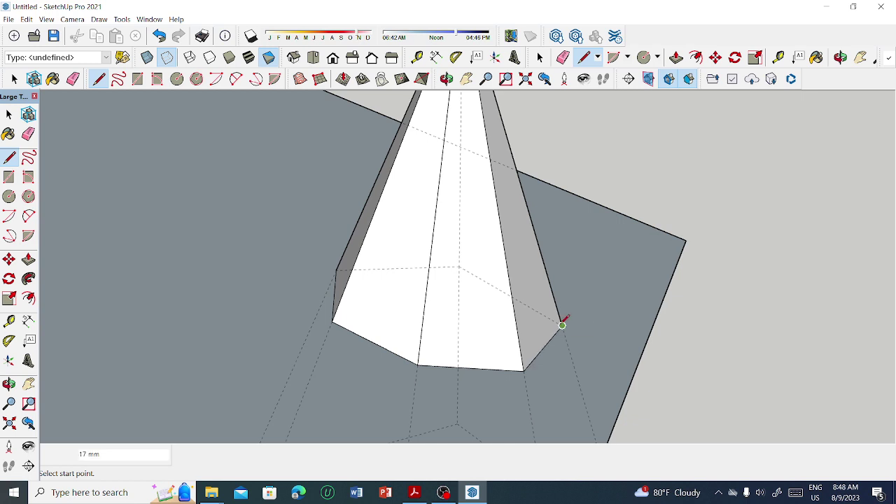
Erase the apex edges and thin sliver faces above the cutting plane
key(e)
click(438, 193)
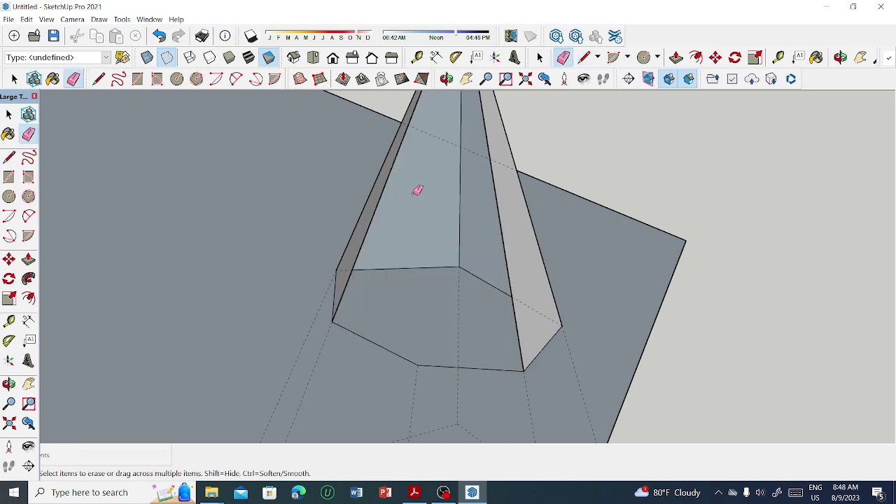
drag(417, 191, 381, 179)
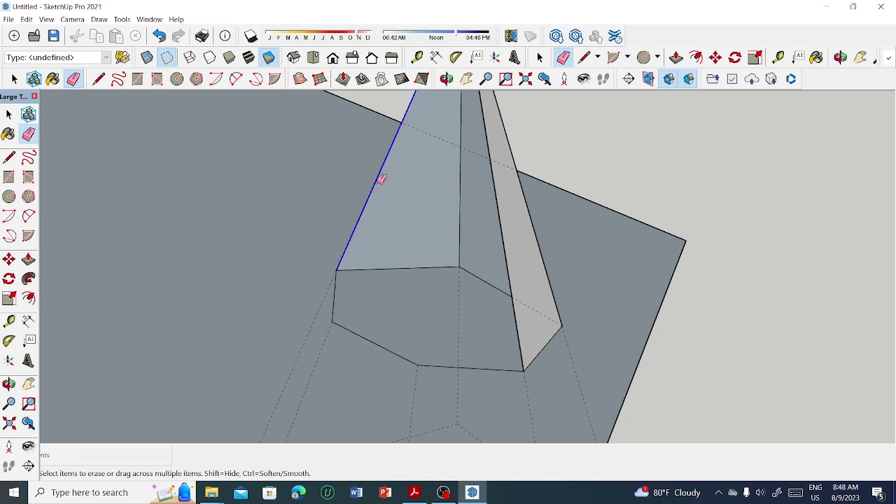
click(381, 179)
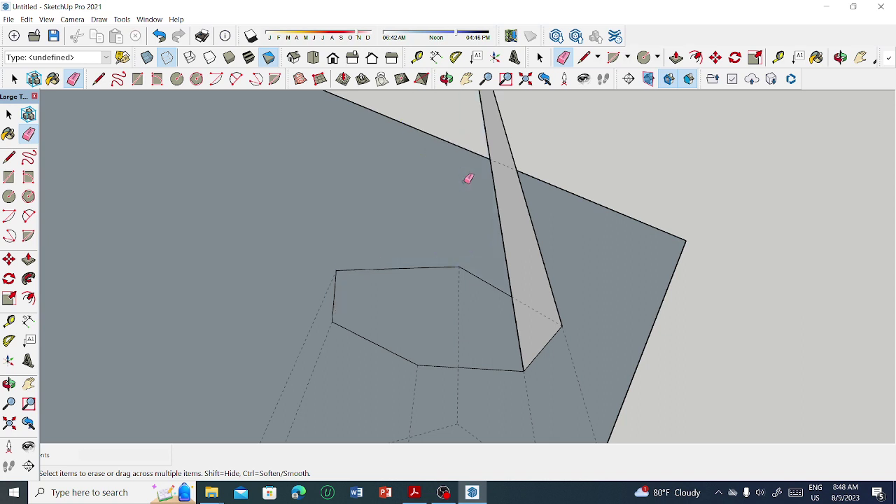
click(501, 217)
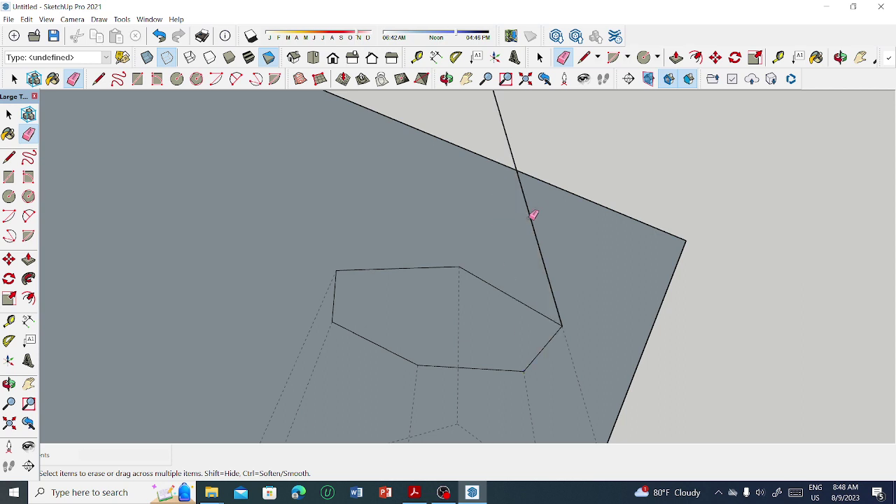
click(532, 213)
Erase the cutting plane's edges and the leftover construction lines around the frustum
scroll(540, 206, down, 2)
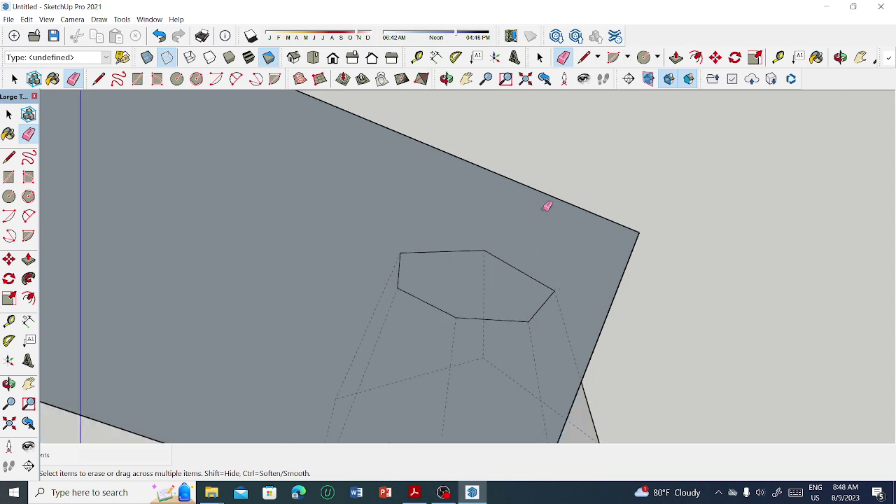
scroll(551, 200, down, 3)
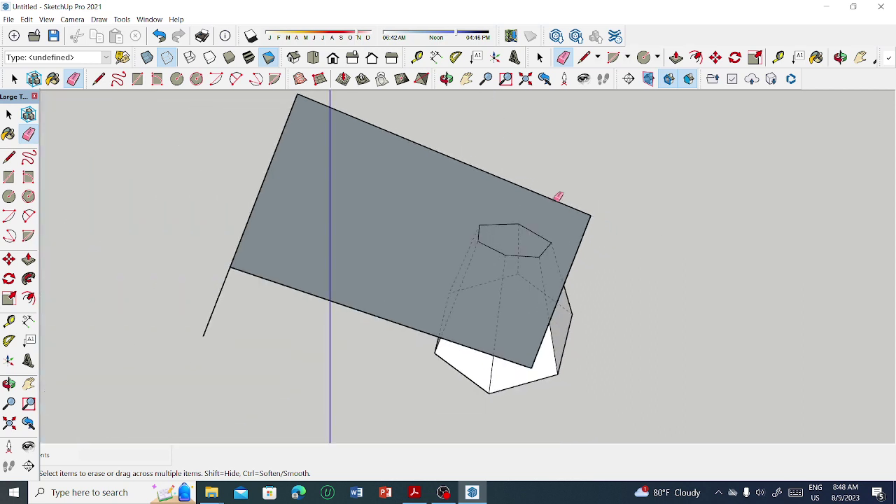
click(585, 231)
click(584, 210)
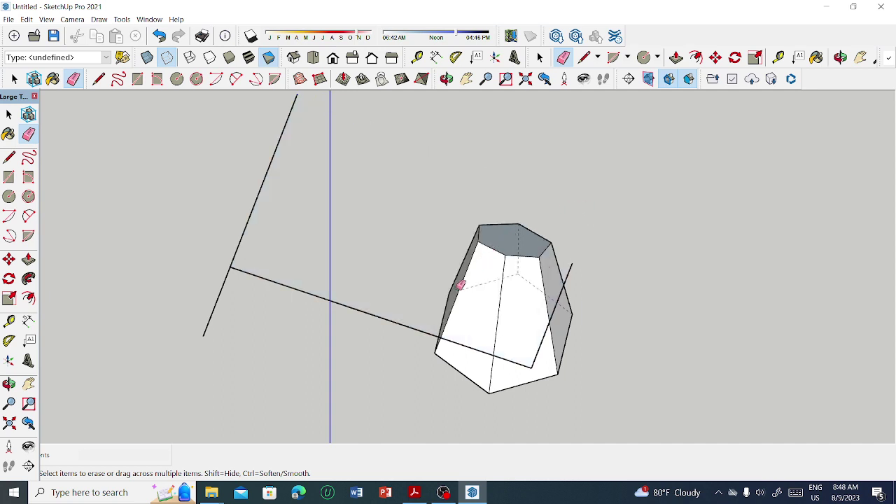
click(410, 323)
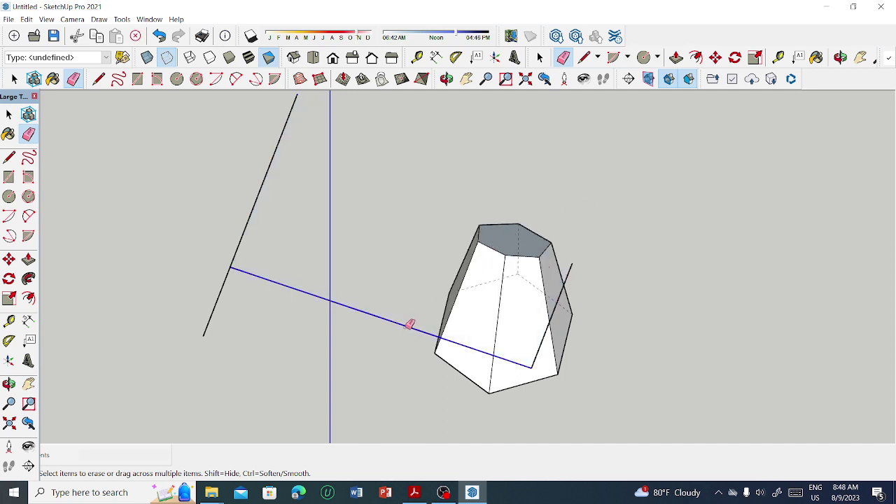
click(570, 270)
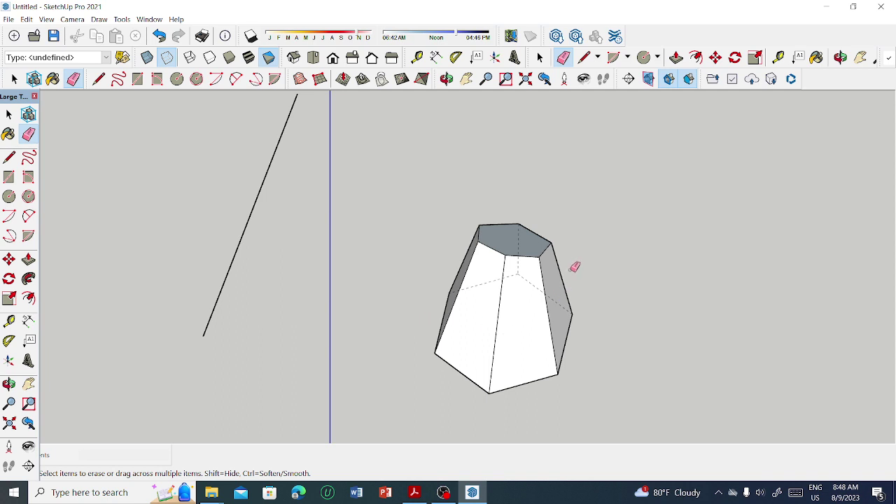
click(263, 191)
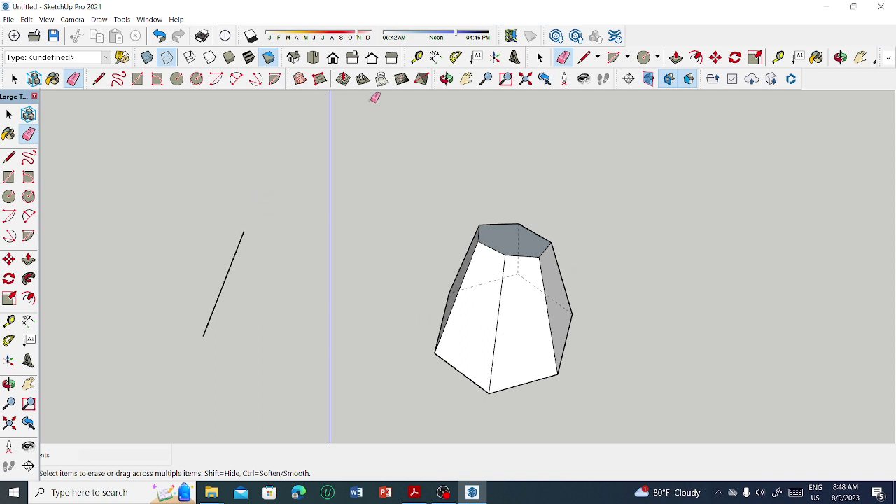
Erase the last segment of the left construction line and view the frustum from the top
click(245, 235)
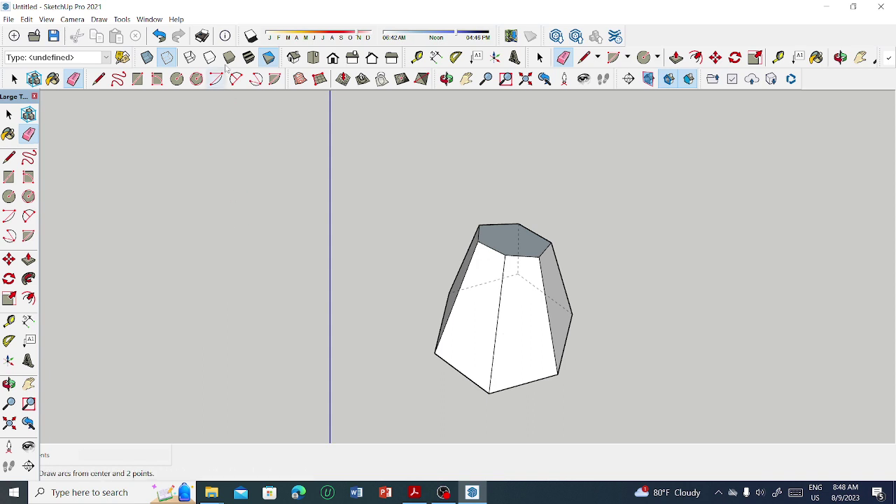
click(316, 60)
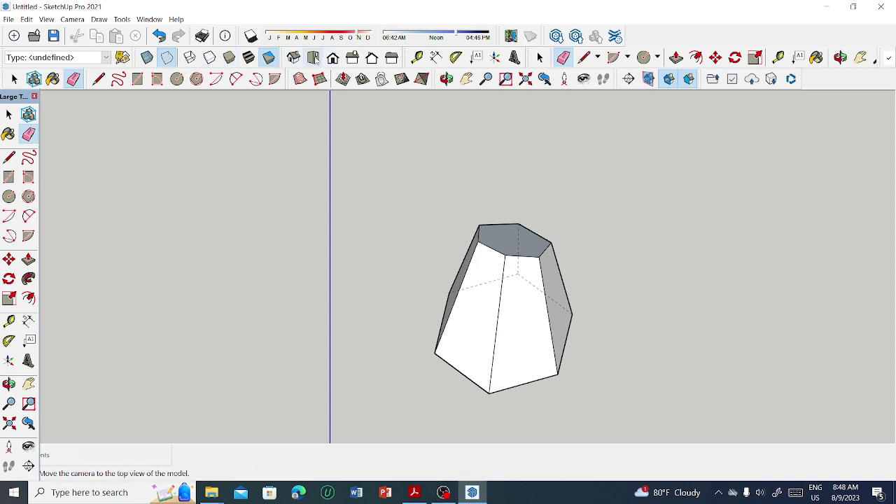
scroll(387, 291, up, 2)
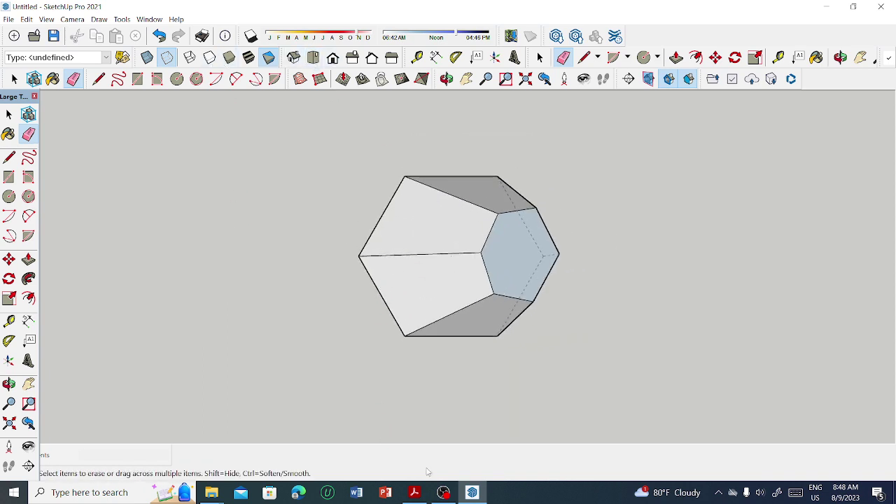
Compare the frustum against the exercise drawing in Development Lecture.pdf, then return to SketchUp
click(415, 492)
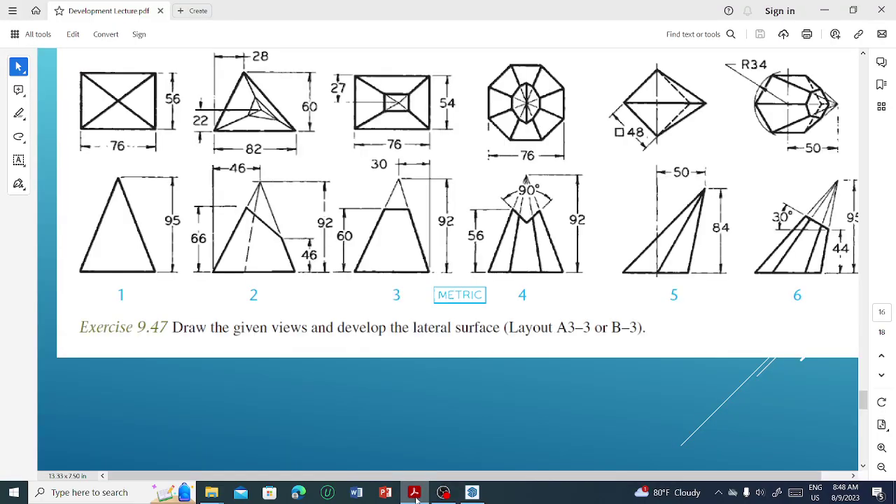
click(414, 493)
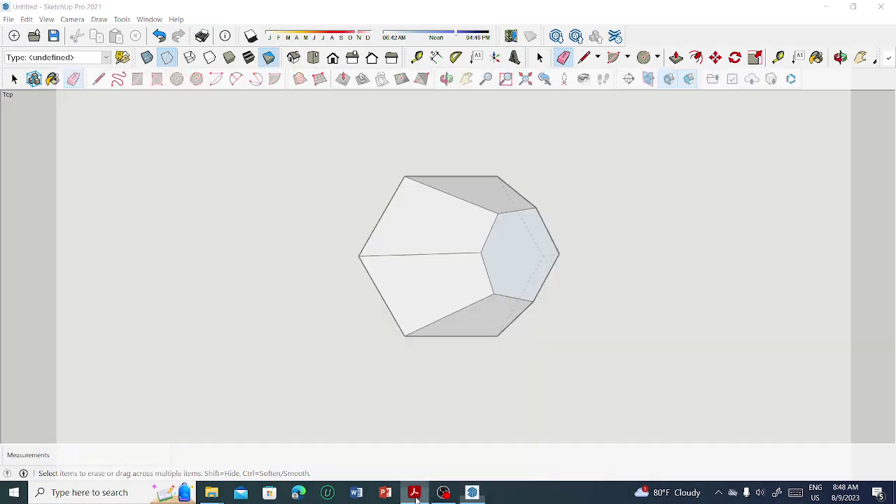
click(415, 496)
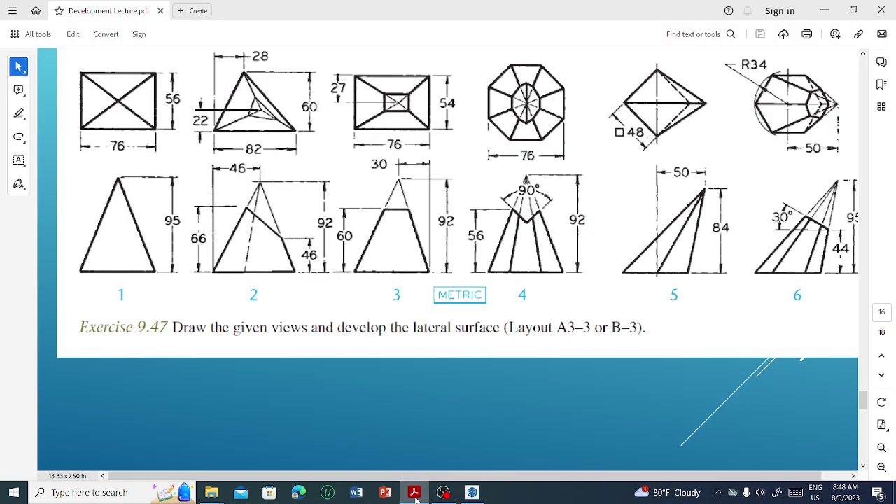
click(415, 495)
click(334, 59)
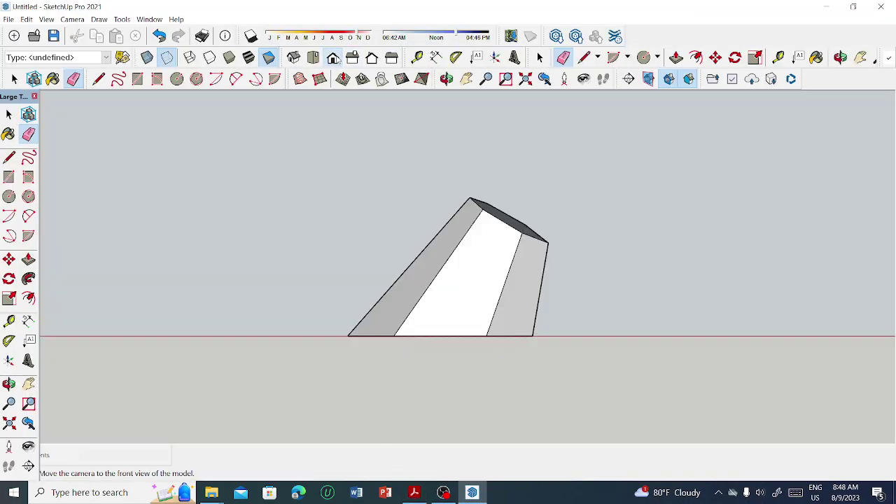
scroll(443, 350, down, 3)
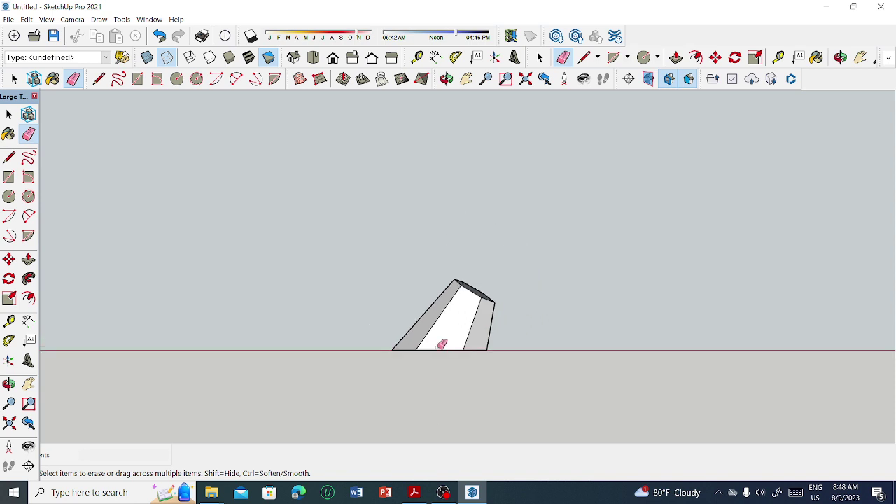
scroll(418, 364, down, 1)
scroll(478, 296, up, 2)
scroll(394, 344, up, 2)
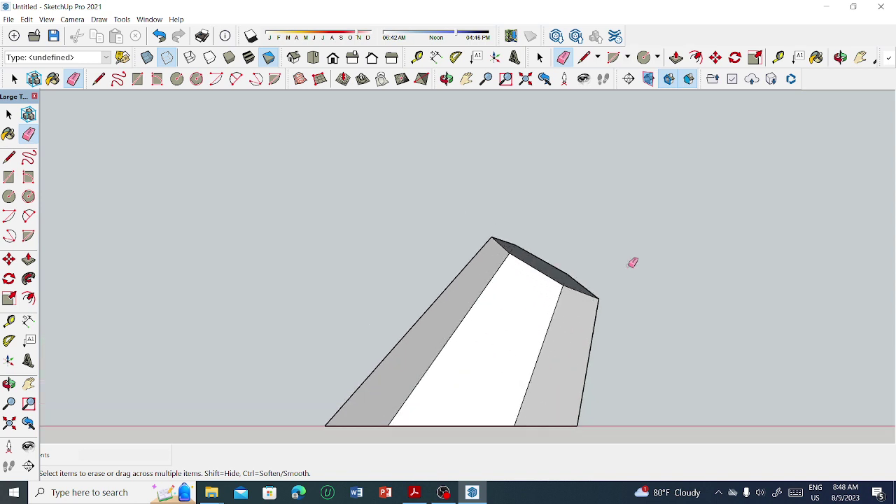
scroll(583, 247, up, 2)
mouse_move(514, 300)
middle_down()
mouse_move(581, 266)
mouse_move(534, 287)
middle_up()
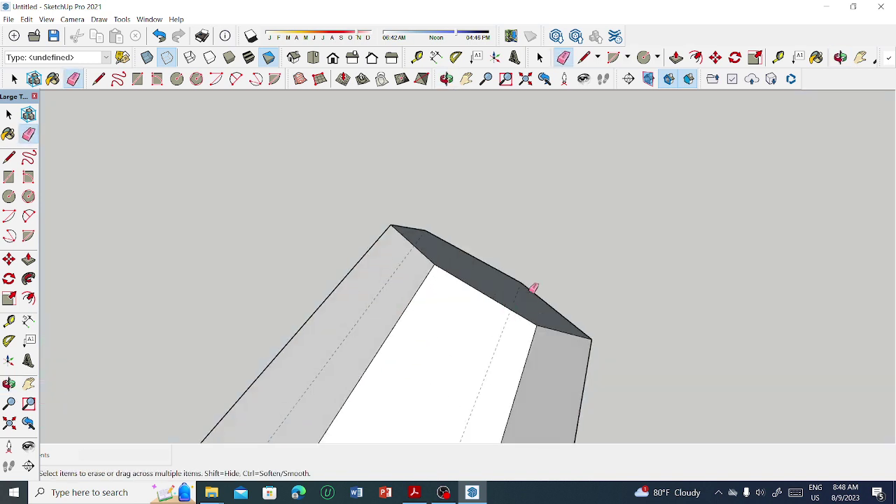
scroll(533, 288, down, 2)
scroll(434, 296, down, 2)
mouse_move(424, 324)
middle_down()
mouse_move(456, 326)
mouse_move(448, 336)
middle_up()
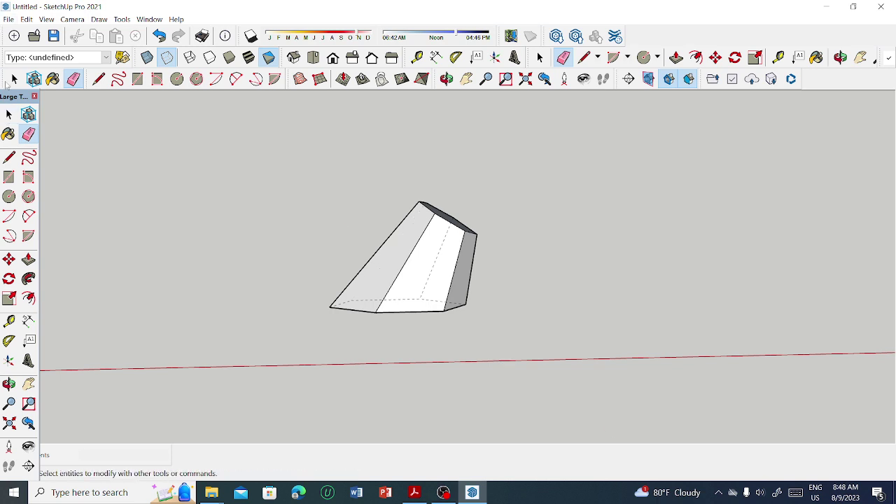
click(9, 115)
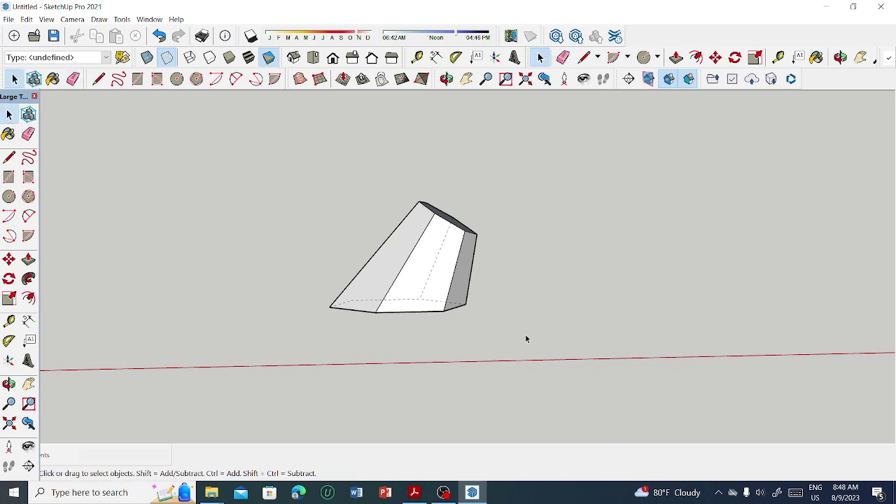
drag(329, 203, 284, 133)
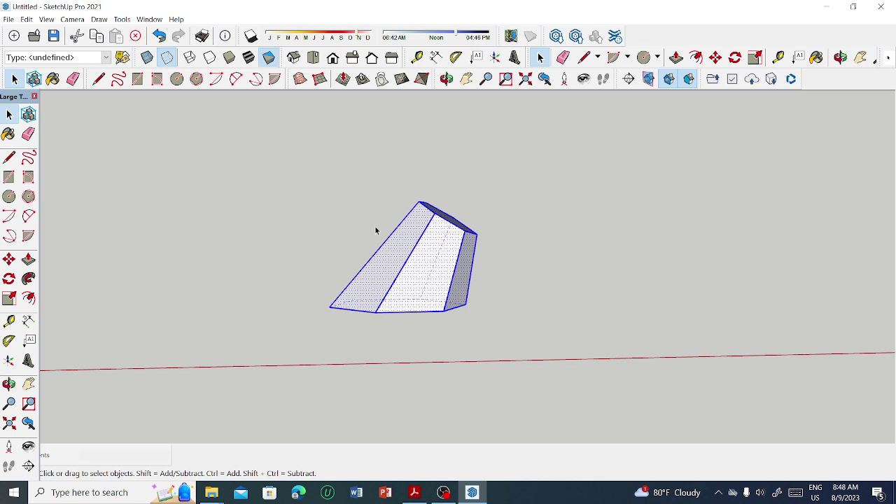
Unwrap and Flatten the solid's faces, accepting both warnings, and inspect the overlapping result
right_click(409, 289)
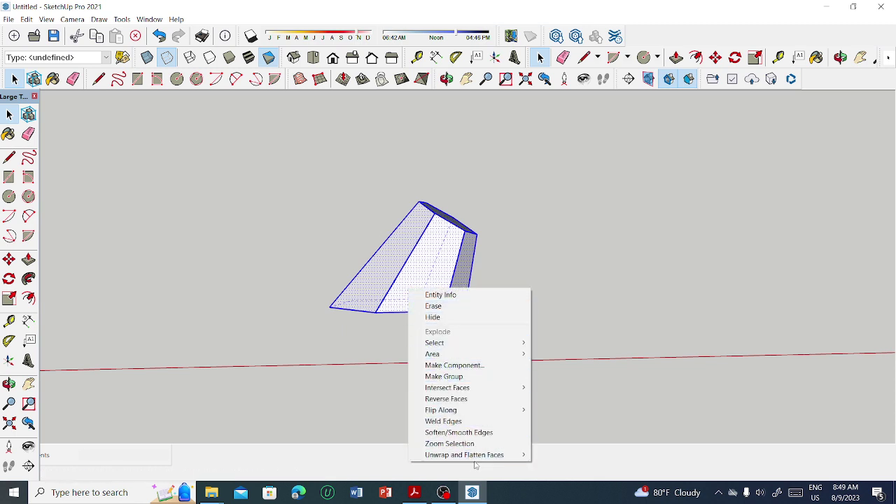
mouse_move(464, 455)
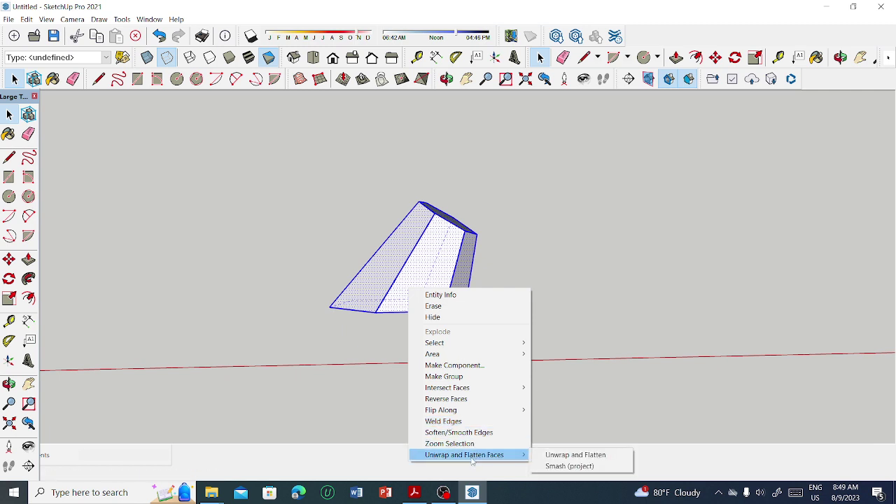
click(569, 456)
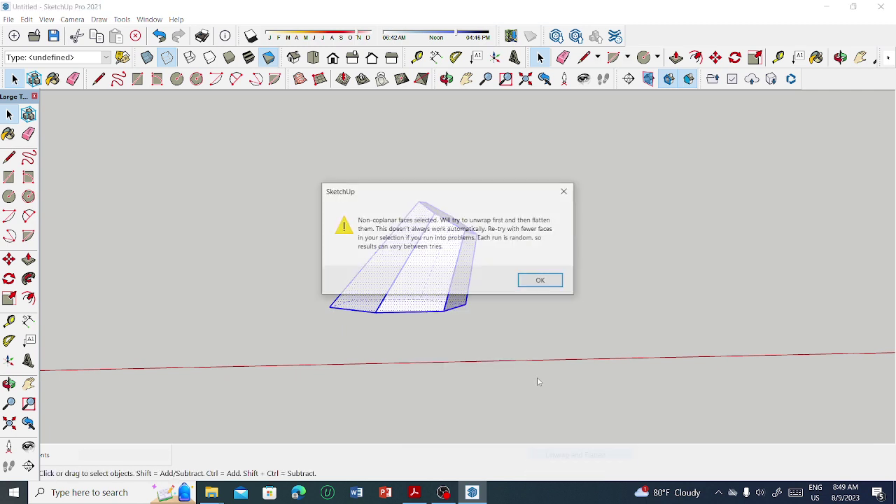
click(535, 278)
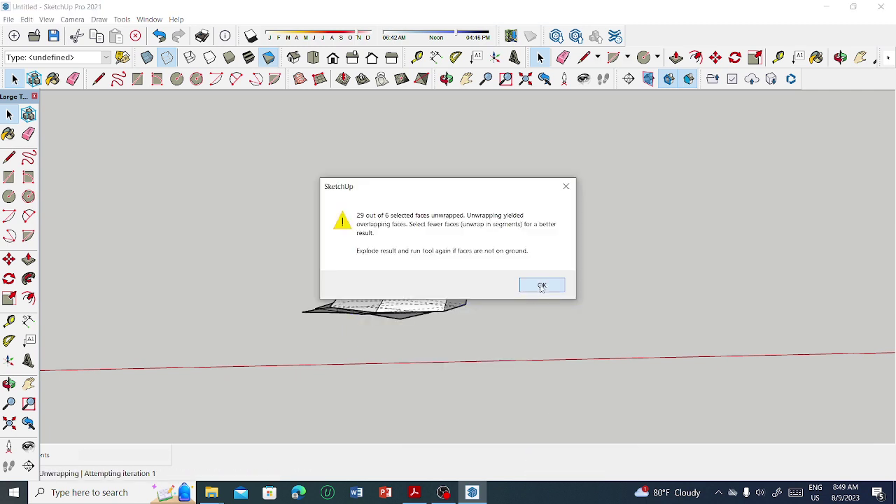
click(542, 285)
mouse_move(542, 286)
middle_down()
mouse_move(287, 396)
mouse_move(305, 385)
middle_up()
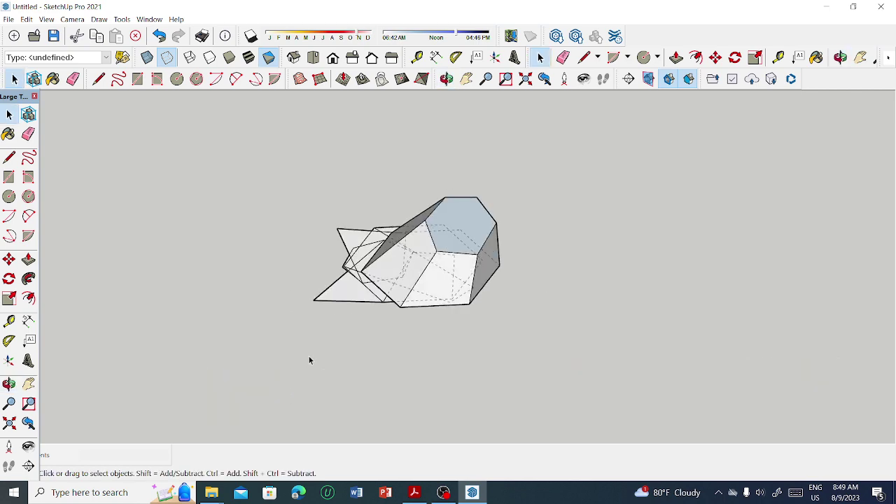
scroll(308, 356, up, 3)
middle_drag(329, 264, 529, 294)
scroll(451, 310, down, 3)
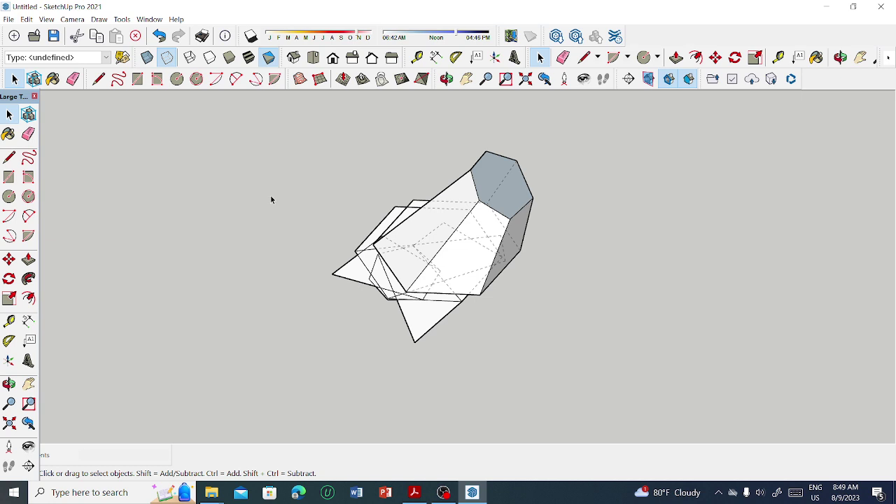
Undo twice to remove the unwrap result and restore the intact frustum
click(159, 36)
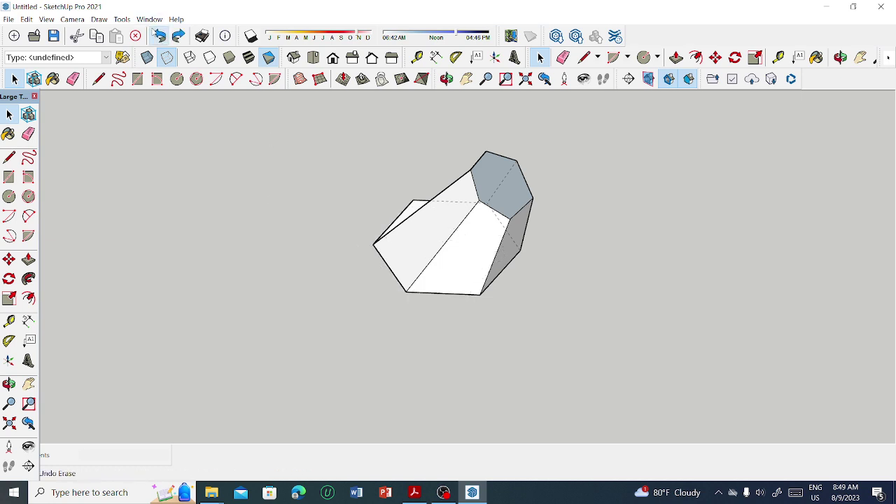
middle_drag(327, 239, 510, 259)
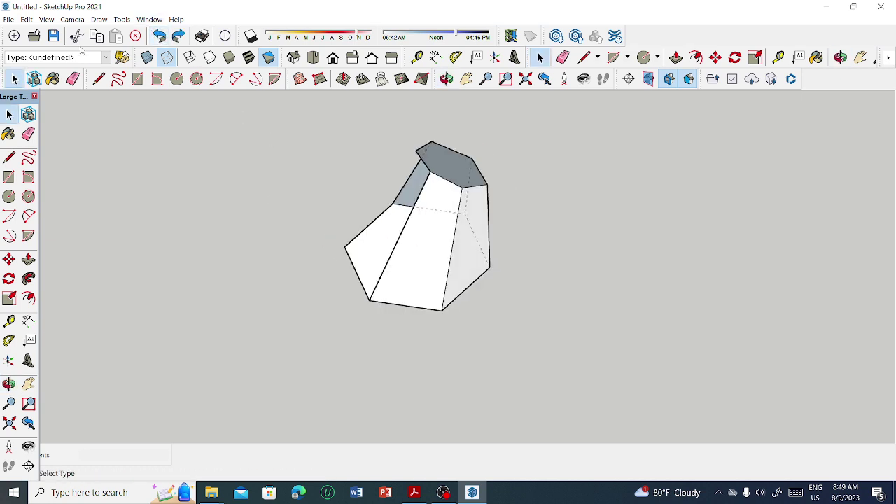
click(160, 36)
mouse_move(117, 212)
middle_down()
mouse_move(520, 264)
mouse_move(340, 362)
mouse_move(341, 380)
mouse_move(688, 357)
mouse_move(617, 364)
mouse_move(515, 348)
mouse_move(460, 425)
mouse_move(461, 398)
middle_up()
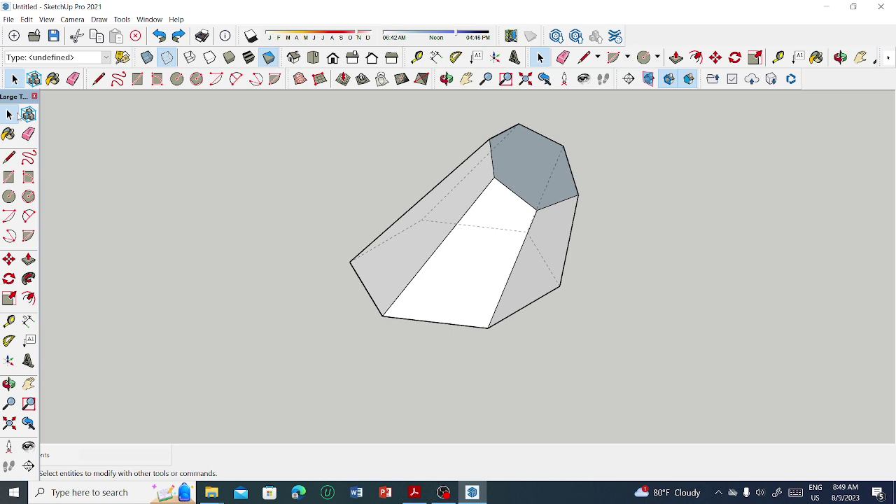
Unwrap and Flatten the selected frustum solid again, accepting the non-coplanar and overlap warnings
drag(279, 136, 279, 137)
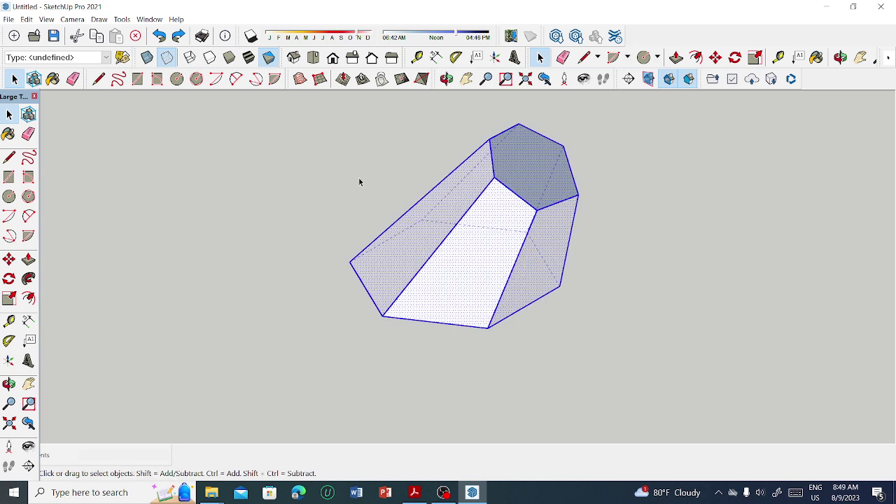
right_click(418, 239)
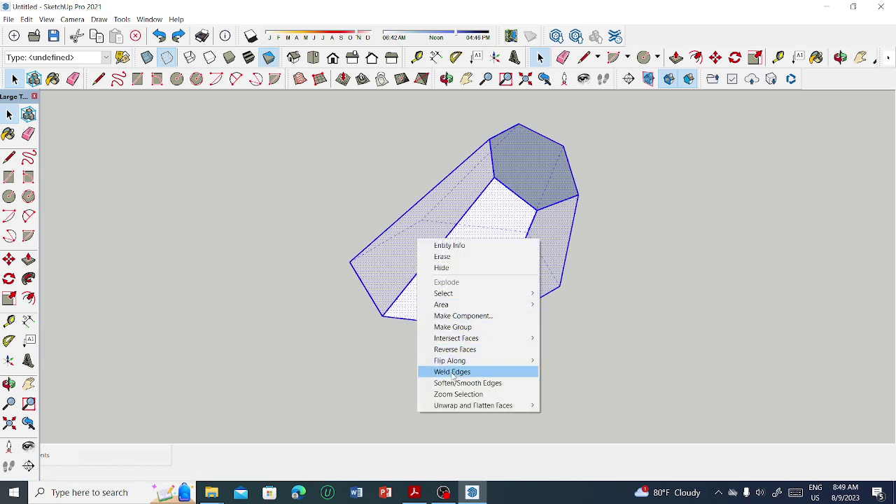
mouse_move(473, 405)
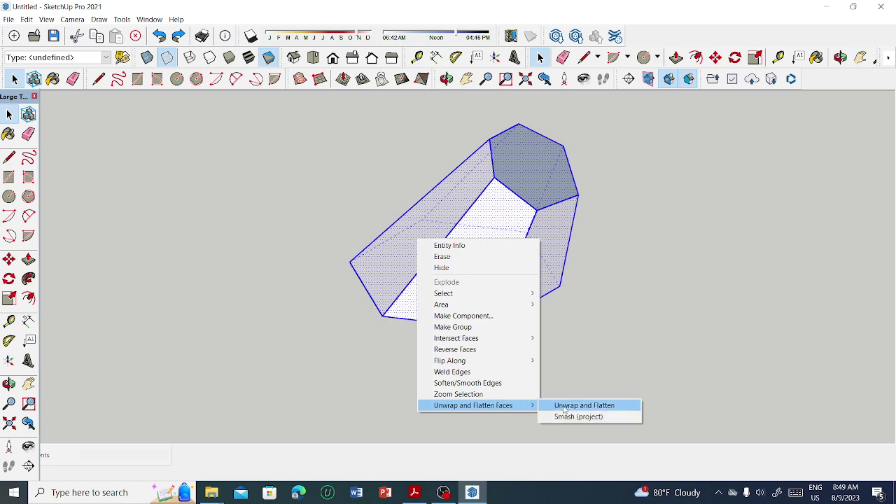
click(564, 409)
click(549, 284)
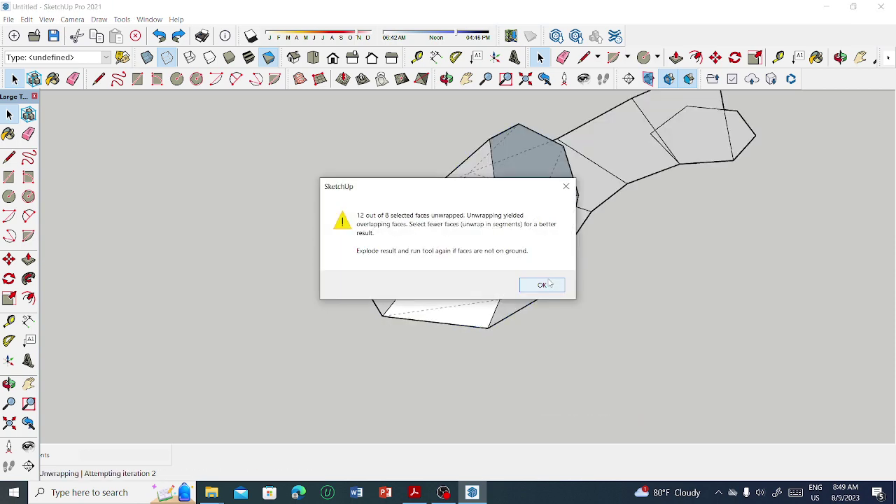
click(543, 285)
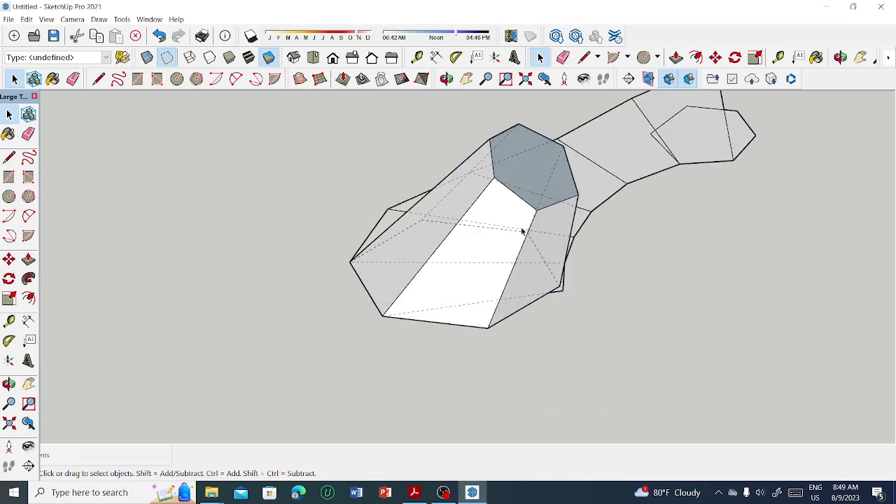
mouse_move(541, 215)
middle_down()
mouse_move(500, 231)
mouse_move(613, 180)
middle_up()
Move the unwrapped net group to the right of the solid so both are visible
click(614, 183)
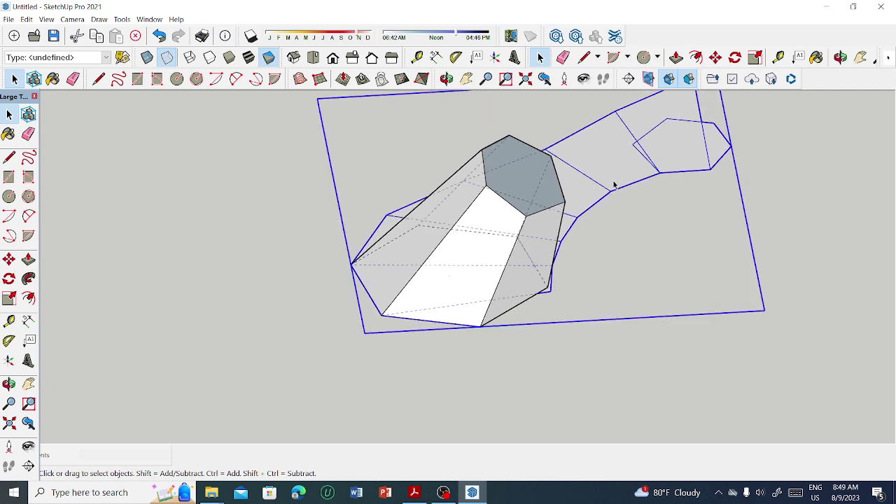
key(m)
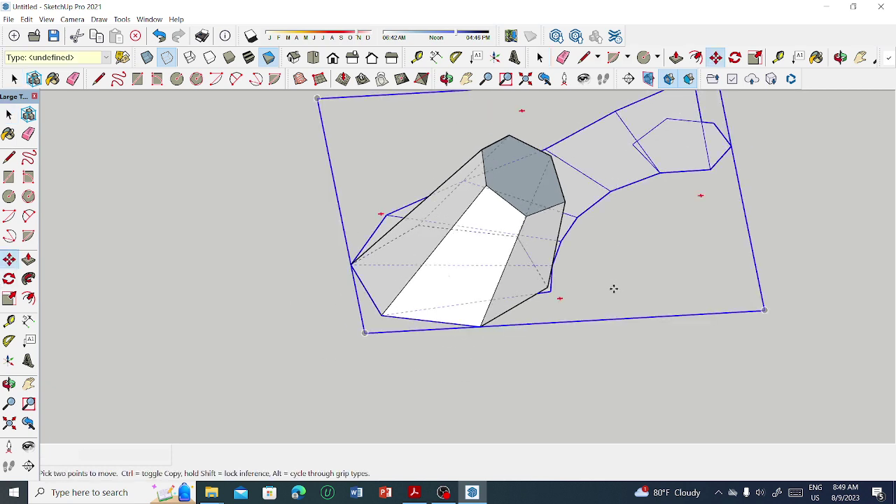
click(614, 288)
click(771, 287)
scroll(637, 300, down, 3)
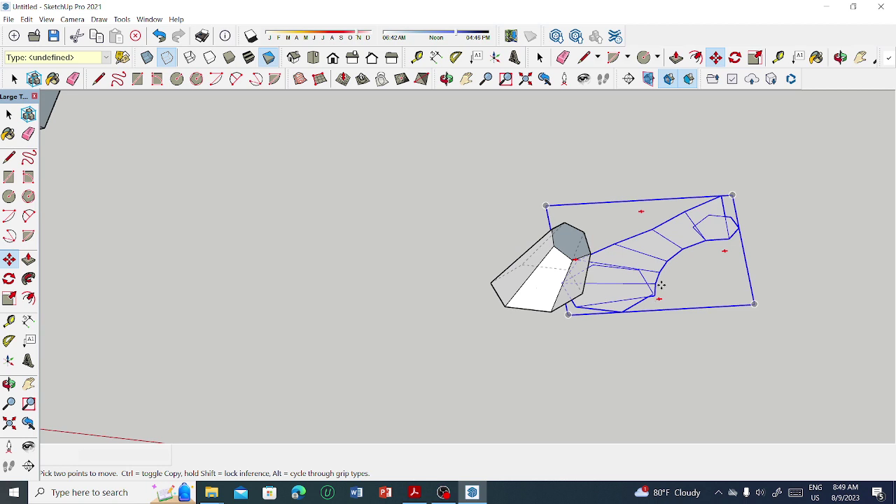
click(660, 285)
scroll(756, 259, up, 2)
mouse_move(760, 258)
middle_down()
mouse_move(628, 217)
mouse_move(515, 203)
middle_up()
scroll(515, 203, up, 1)
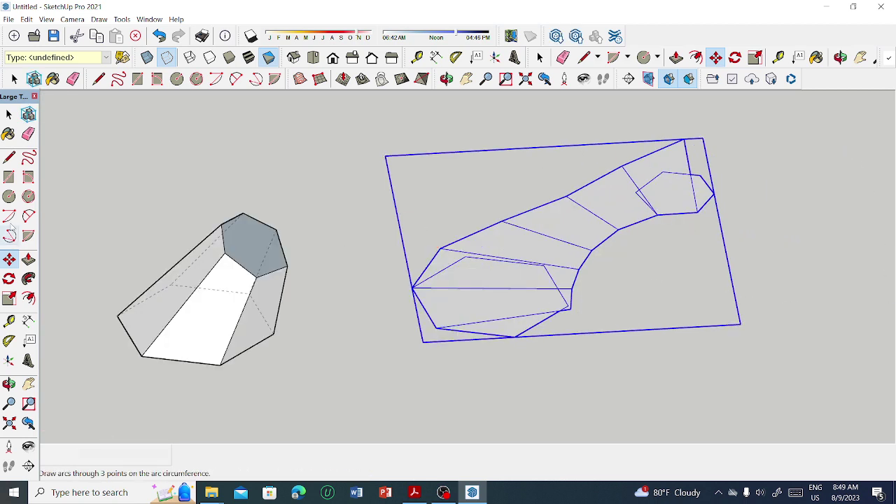
Restore the accidentally erased net group and explode it into loose faces
click(73, 79)
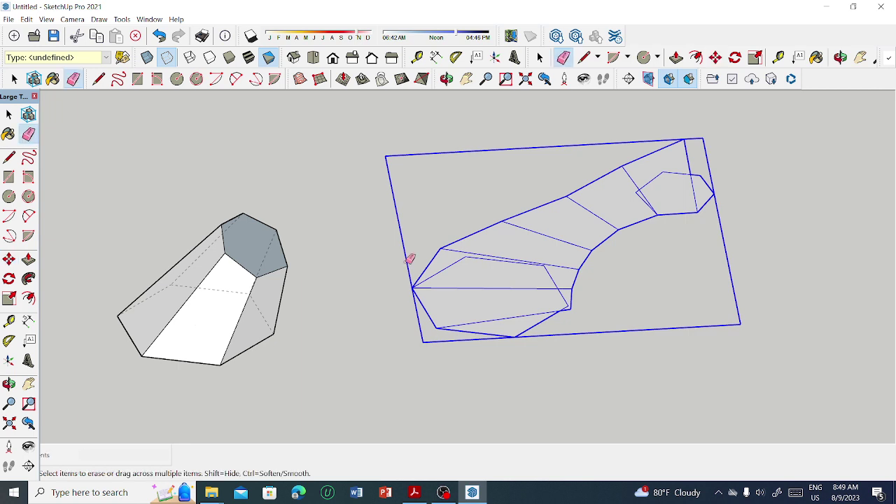
click(448, 268)
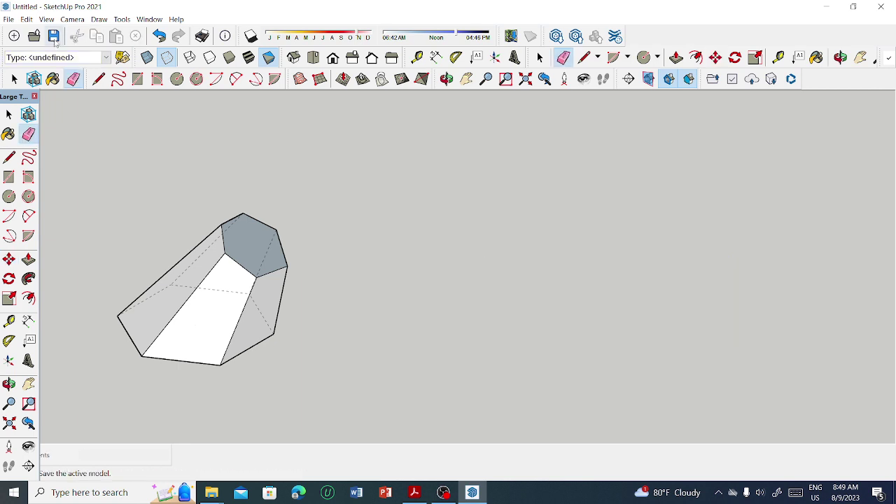
click(160, 38)
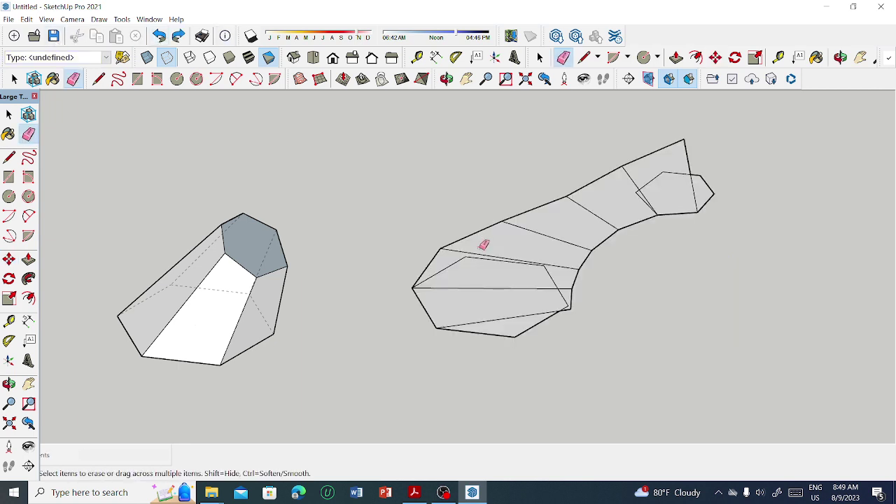
right_click(480, 249)
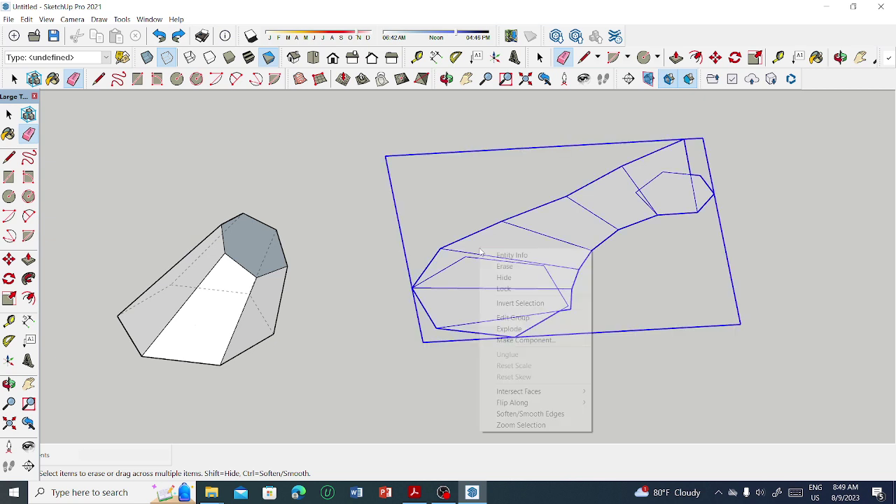
click(511, 328)
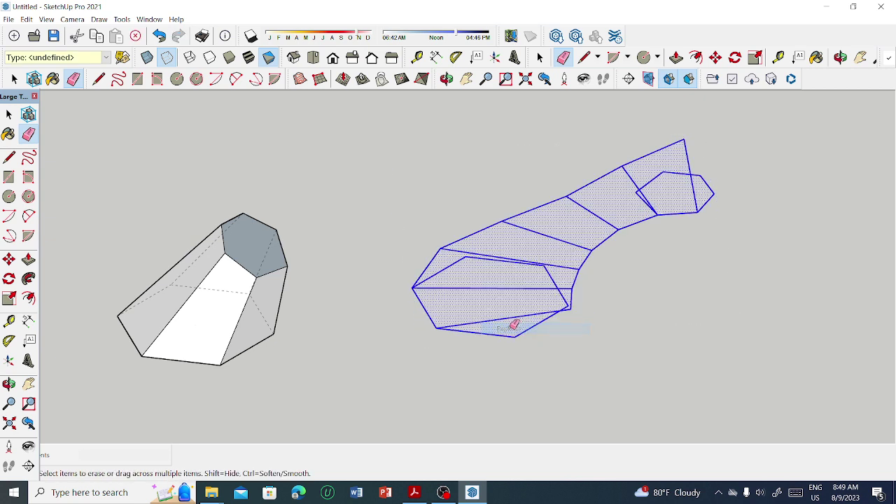
Erase the stray diagonals, stubs and the overlapping face's edges in the net's main strip
click(73, 80)
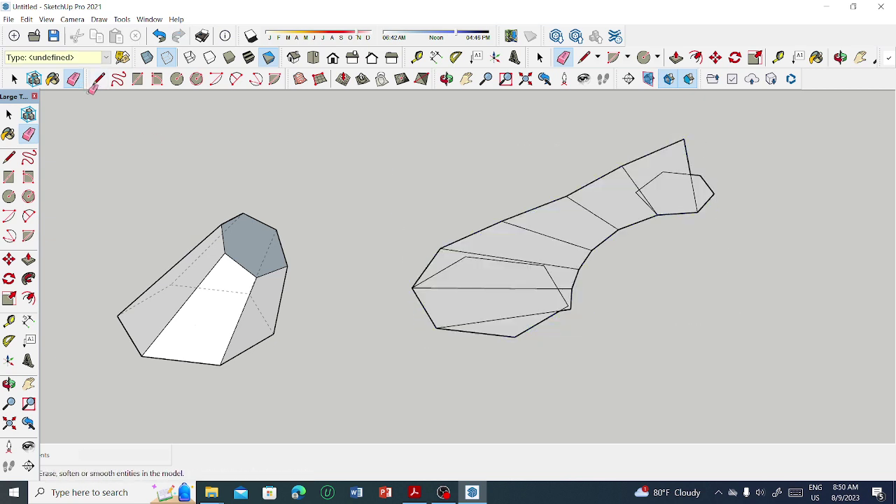
click(455, 258)
click(499, 332)
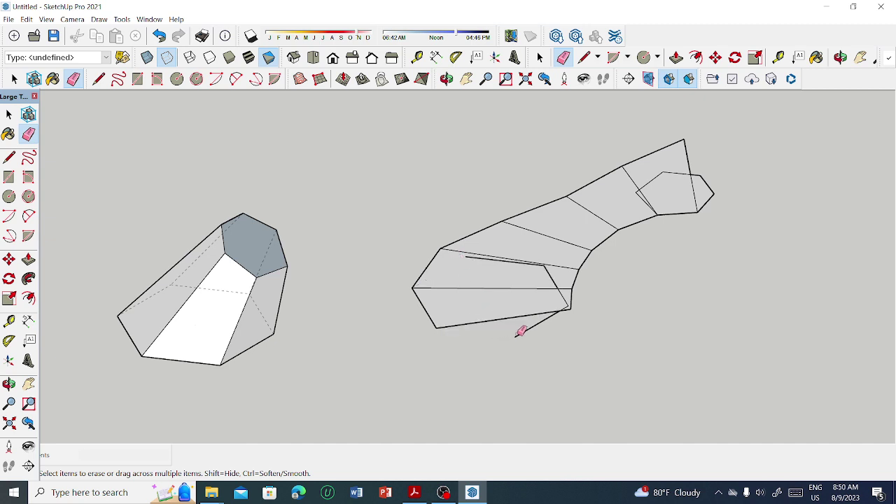
click(525, 329)
scroll(565, 294, up, 2)
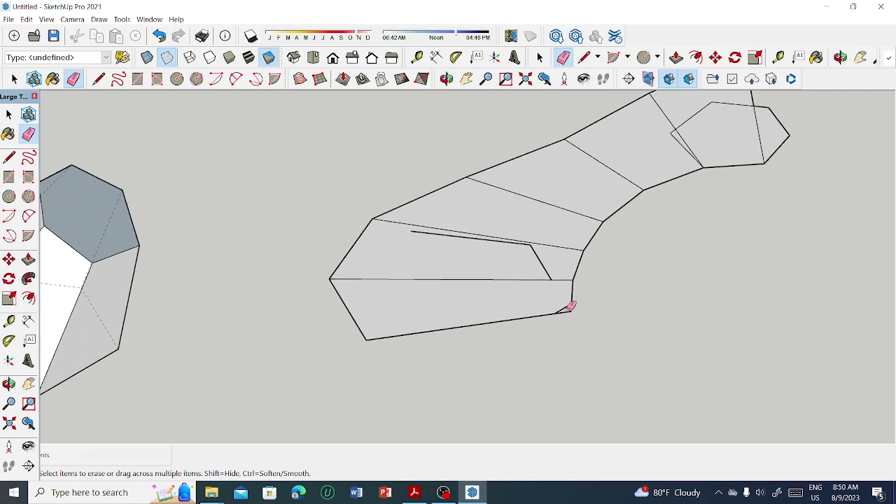
click(565, 309)
click(540, 257)
click(502, 238)
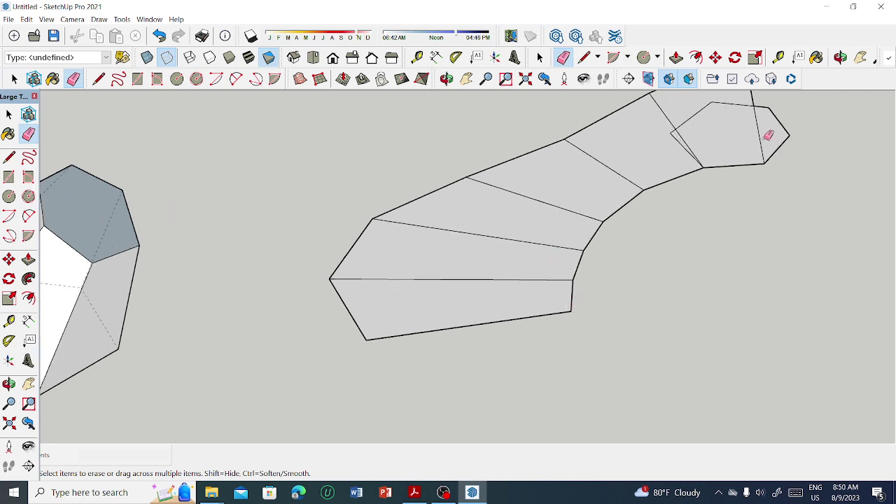
scroll(759, 258, down, 2)
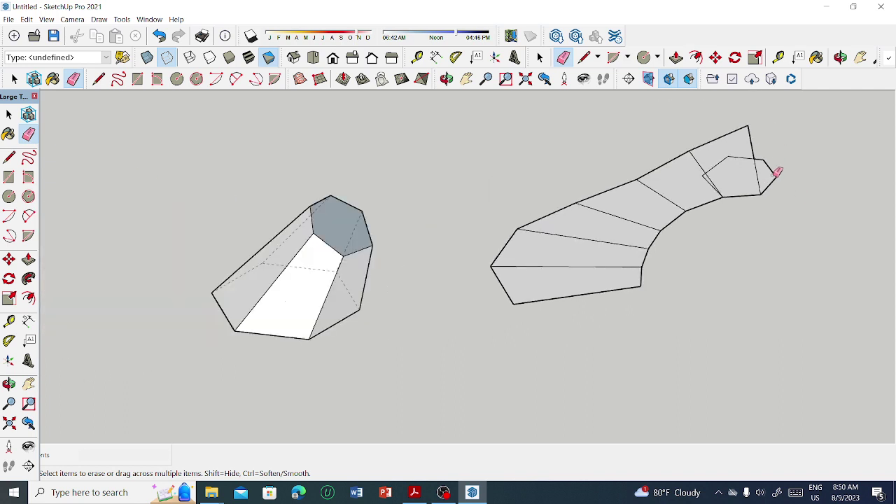
Erase the extra, dangling and diagonal edges in the net's tip face
drag(775, 170, 778, 179)
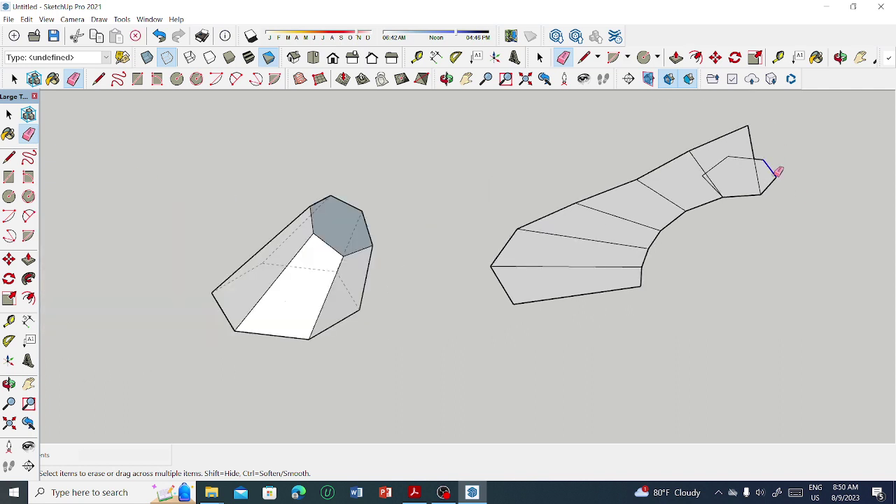
click(743, 158)
click(714, 165)
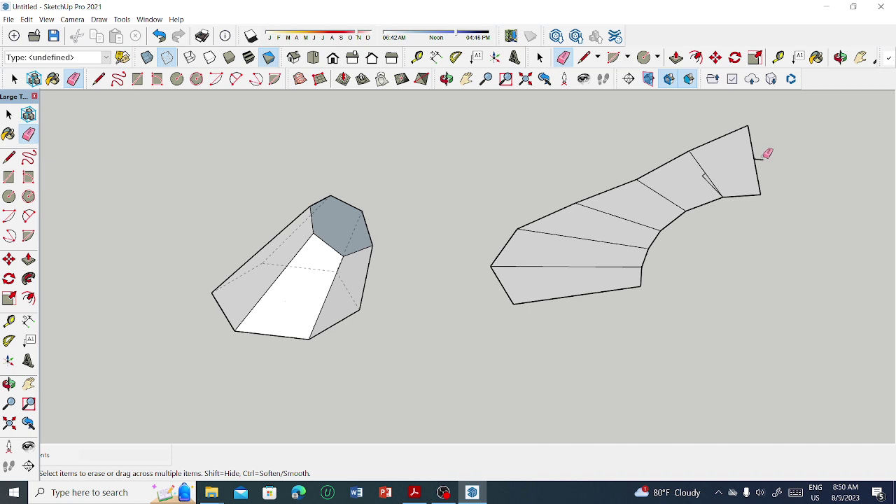
scroll(702, 171, up, 2)
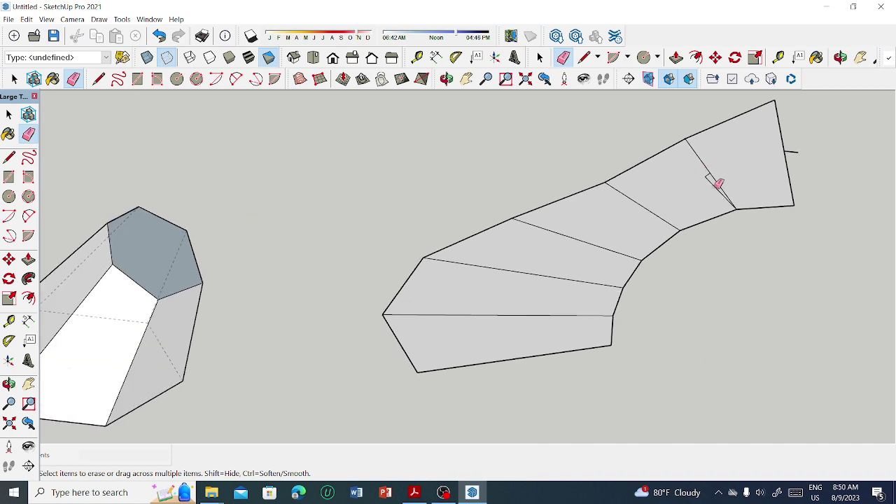
Erase the last stub on the tip face and orbit to show the five-face strip beside the frustum
click(791, 150)
middle_drag(430, 300, 364, 249)
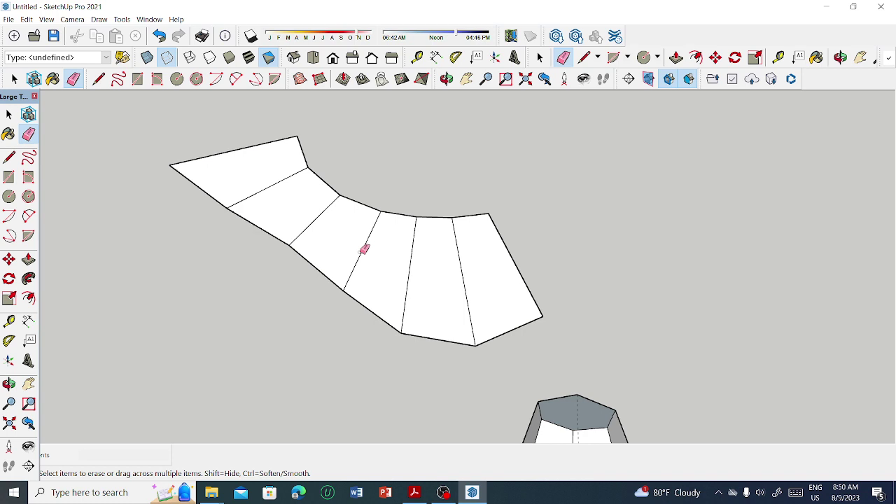
middle_drag(364, 249, 450, 495)
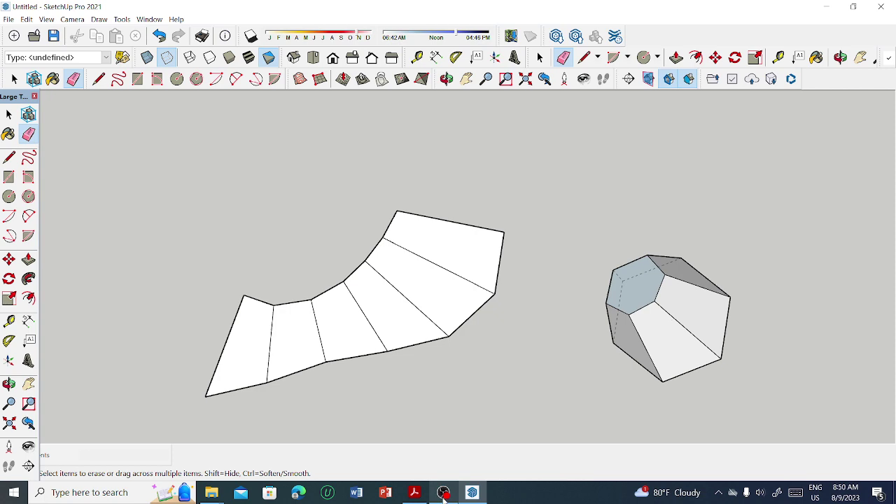
click(443, 494)
click(443, 494)
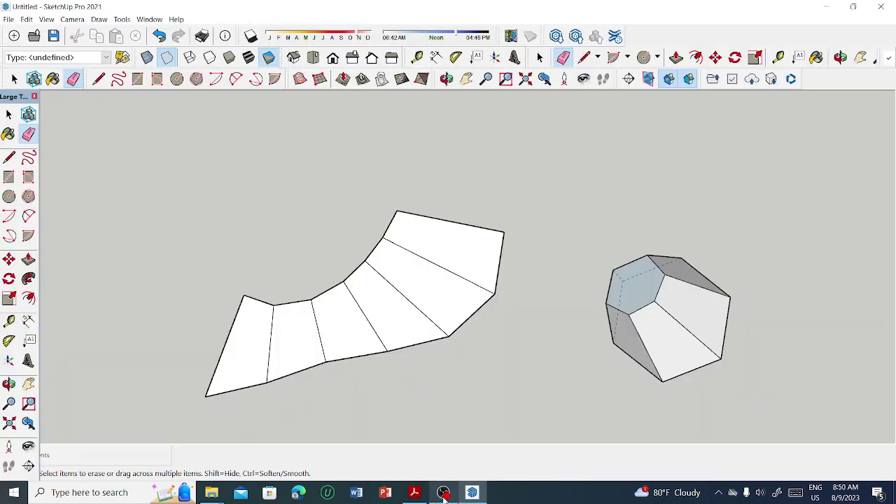